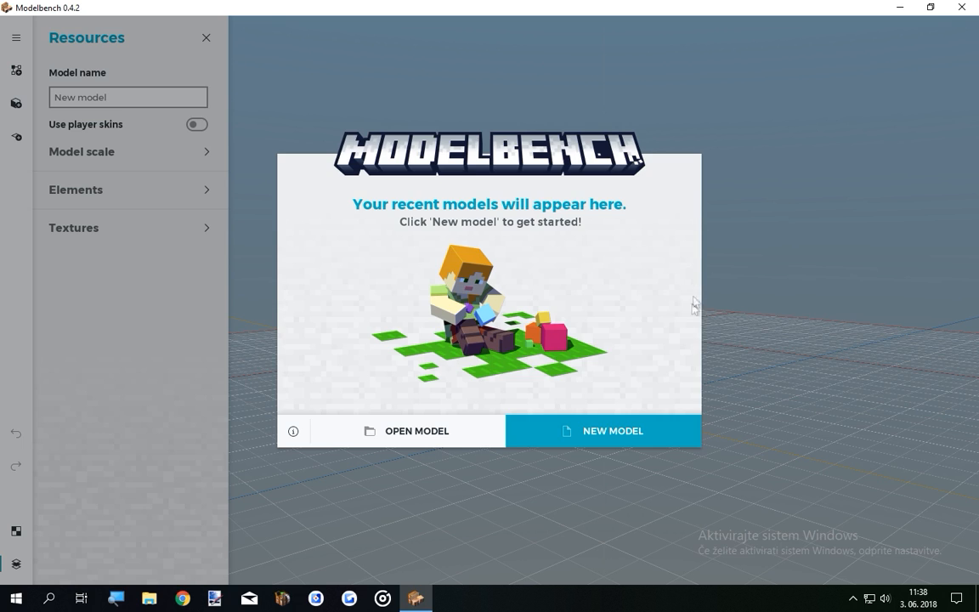
Start a new model named RANDOM THING with the None template.
click(609, 435)
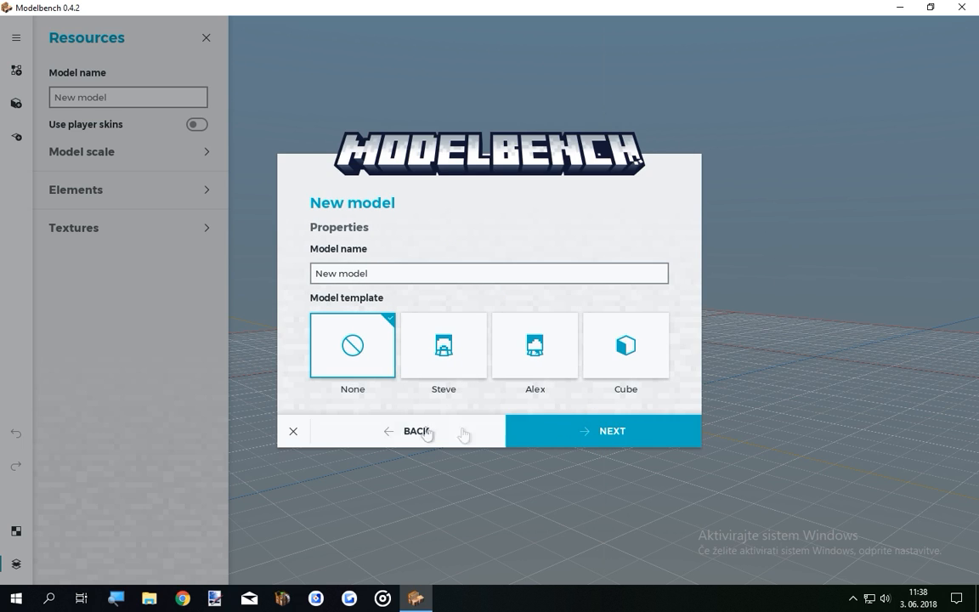
click(420, 274)
text(RANDOM THING)
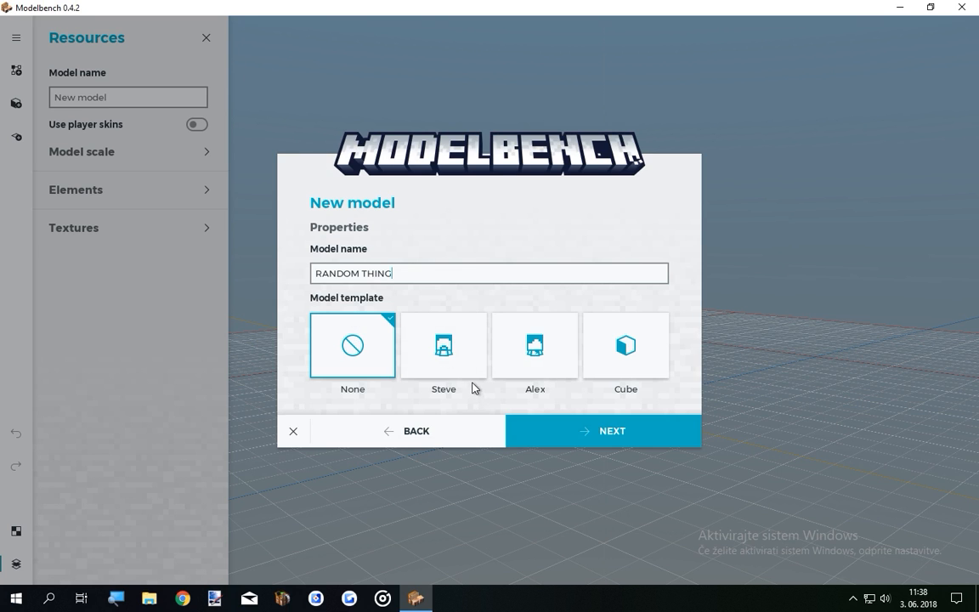
click(444, 363)
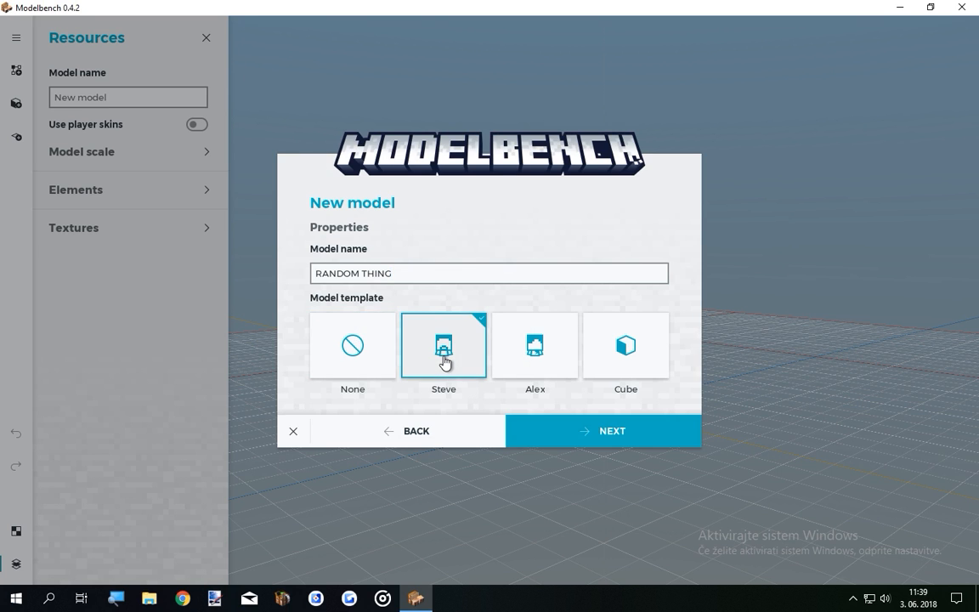
click(533, 346)
click(612, 360)
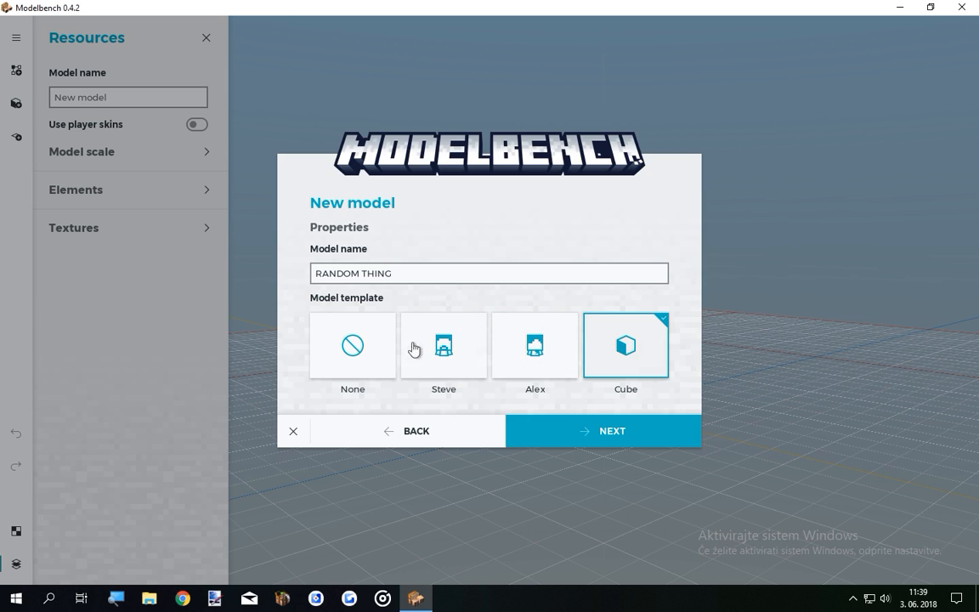
click(316, 321)
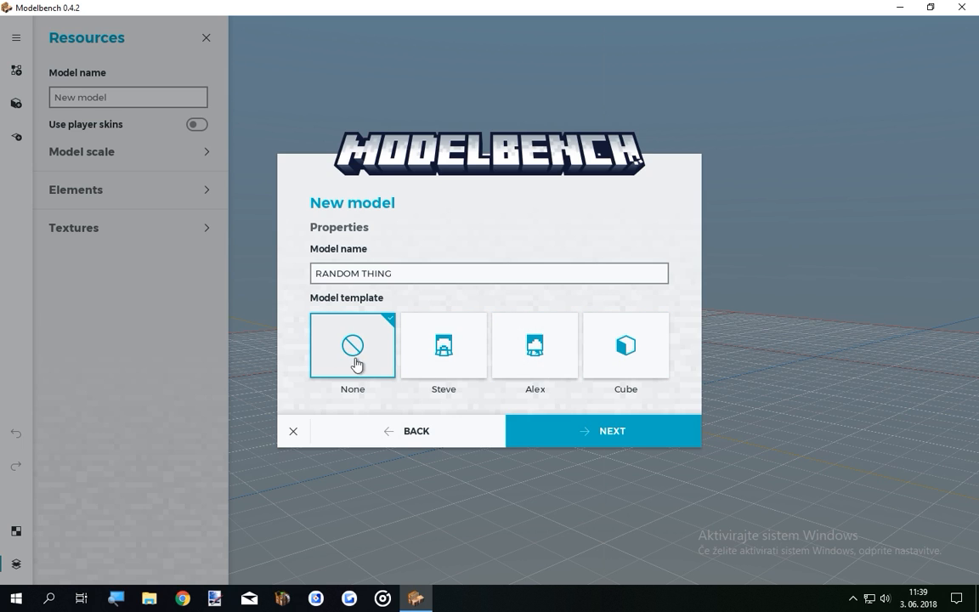
click(621, 435)
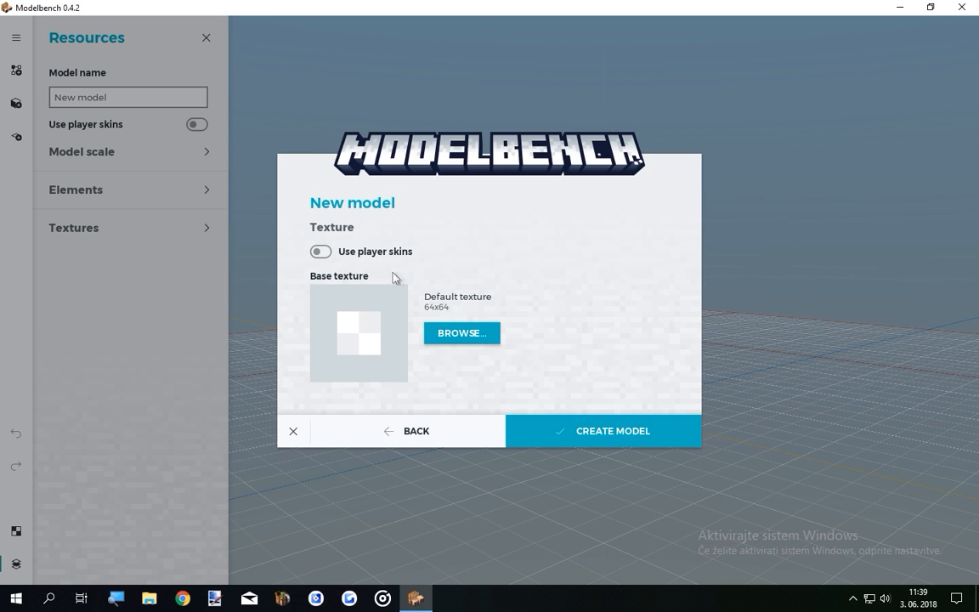
Load the Oblivion skin image from the mine-imator Skins folder as base texture, without player skins, and create the model.
click(321, 252)
click(320, 251)
click(460, 336)
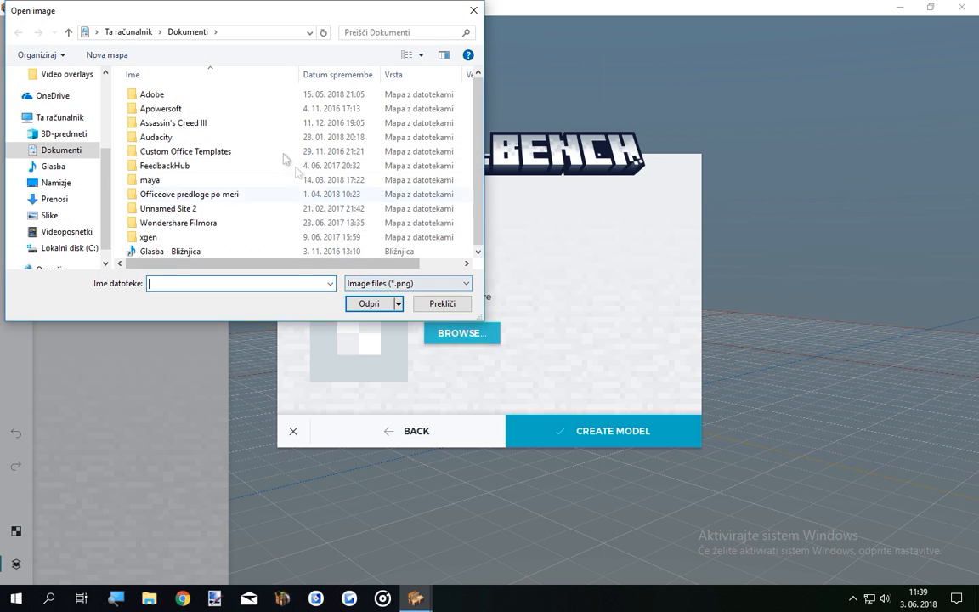
scroll(55, 153, up, 5)
click(59, 96)
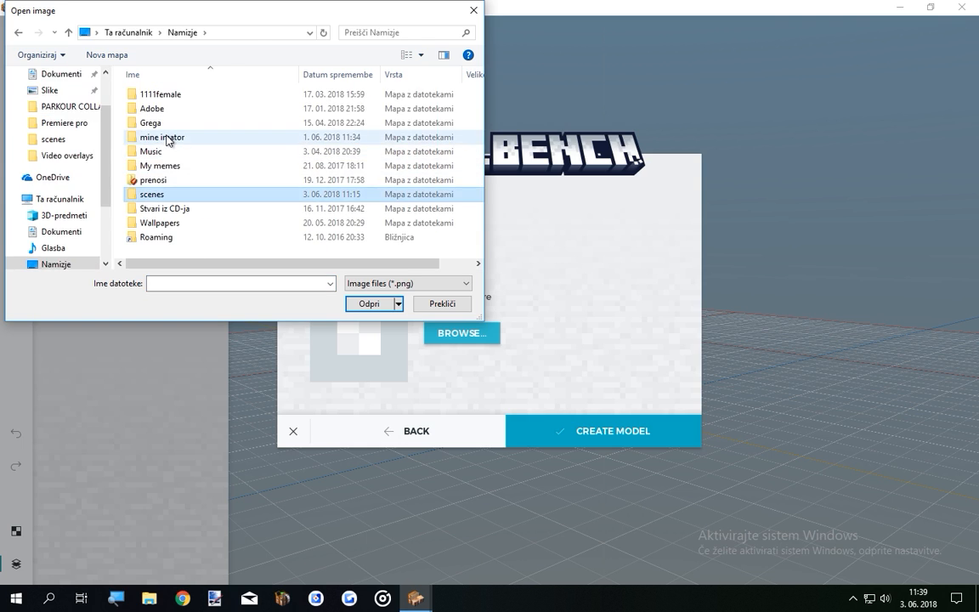
double_click(161, 137)
double_click(204, 136)
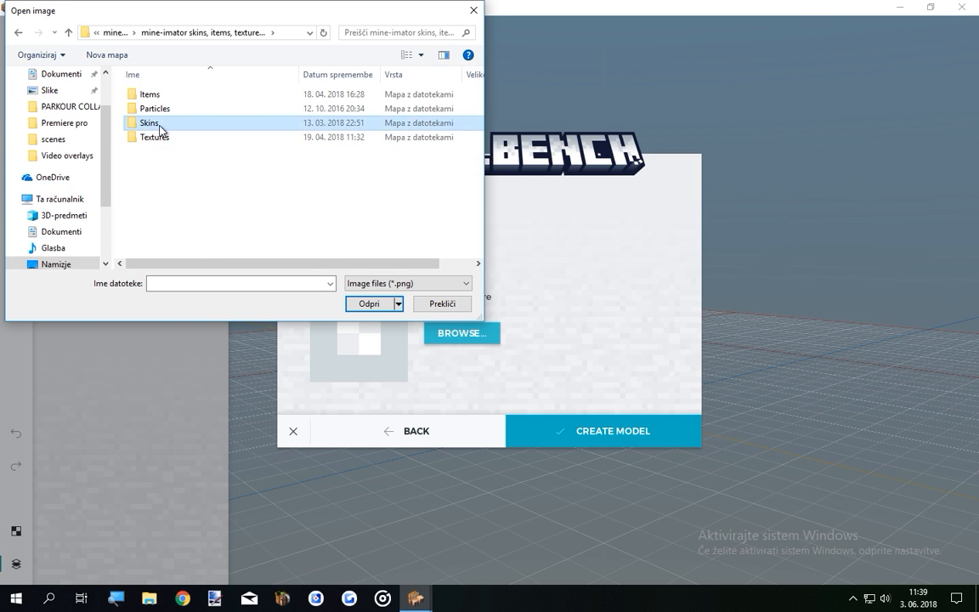
double_click(240, 124)
double_click(240, 126)
double_click(367, 136)
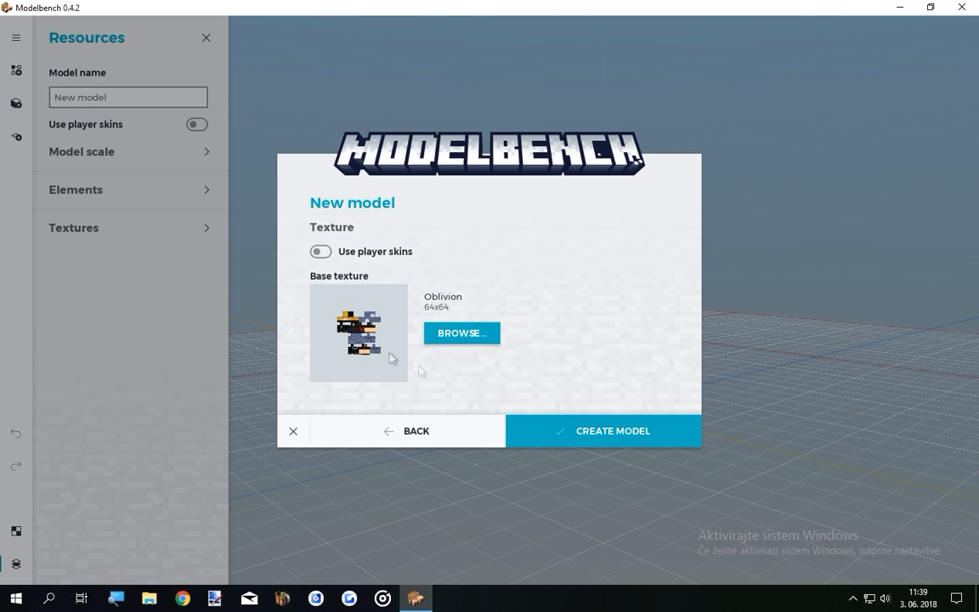
click(583, 432)
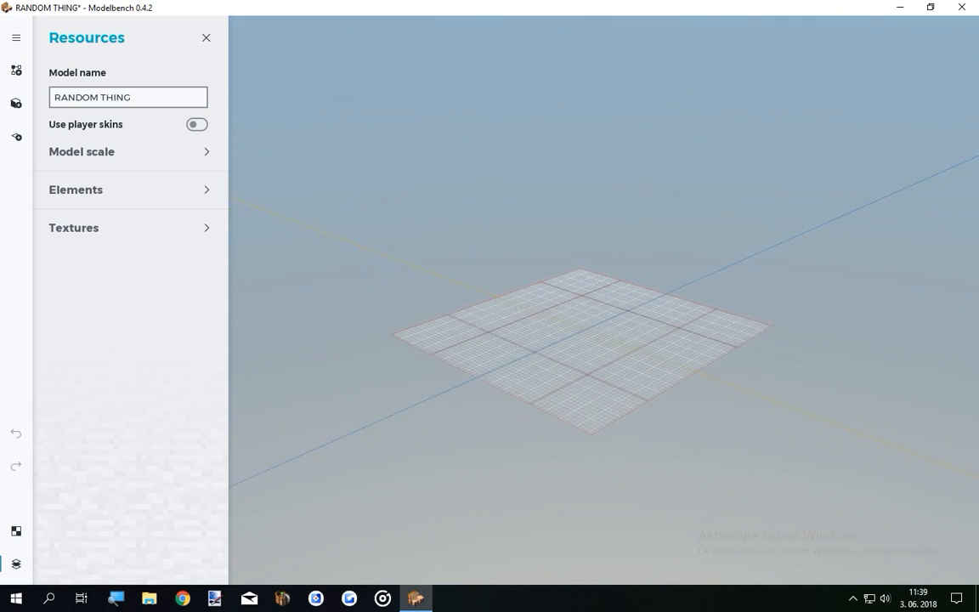
Add a new part to the model and name it BWAH.
key(w)
key(w)
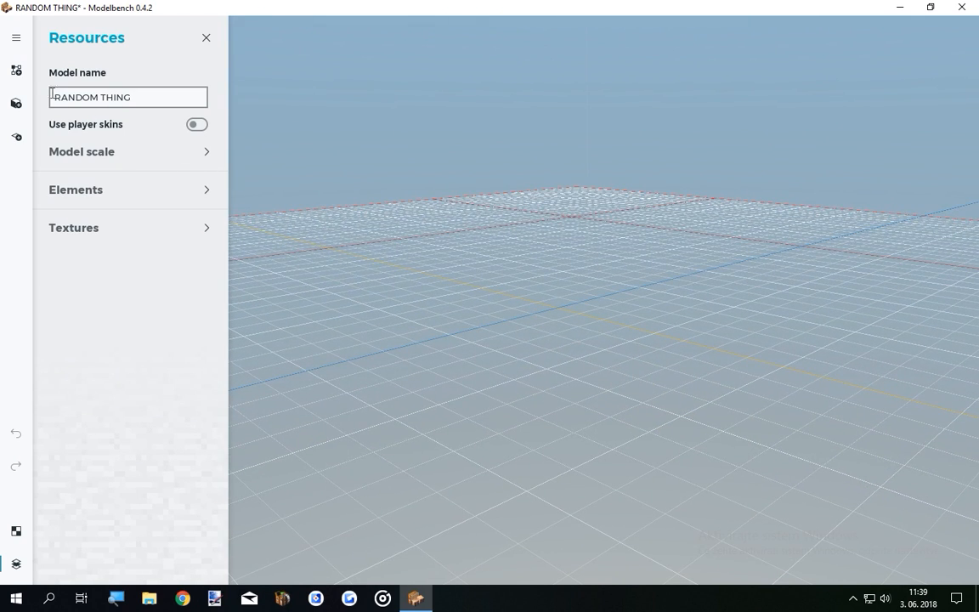
click(16, 73)
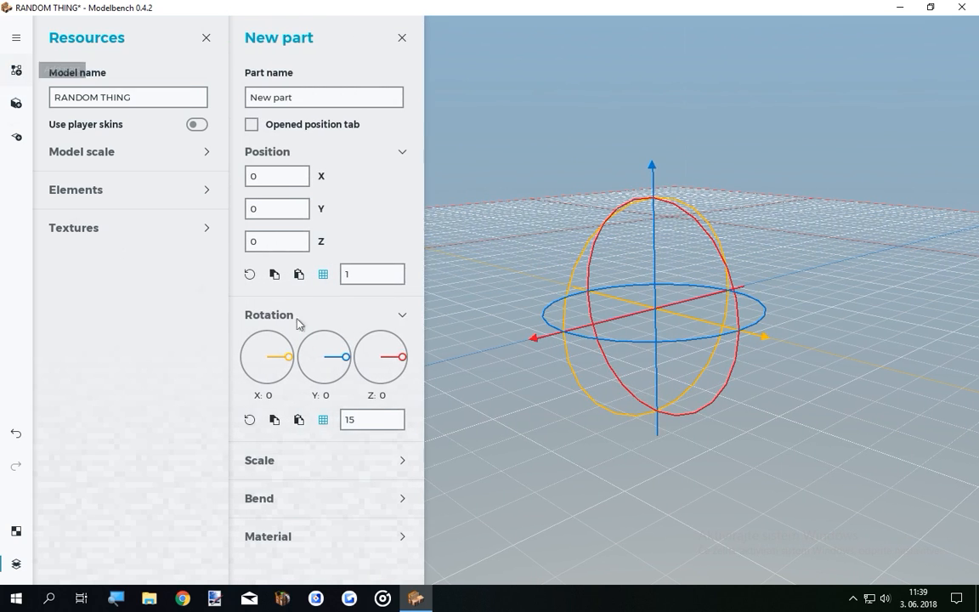
mouse_move(483, 270)
mouse_down()
mouse_move(671, 285)
mouse_move(544, 265)
mouse_move(514, 277)
mouse_move(680, 266)
mouse_move(615, 280)
mouse_move(497, 287)
mouse_move(455, 279)
mouse_move(498, 263)
mouse_up()
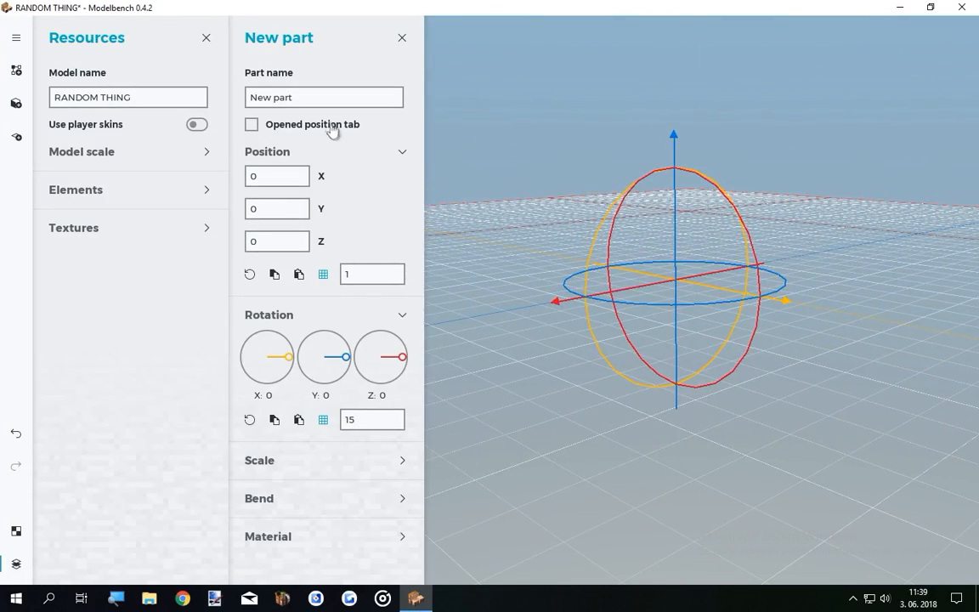
click(315, 100)
text(BWAH)
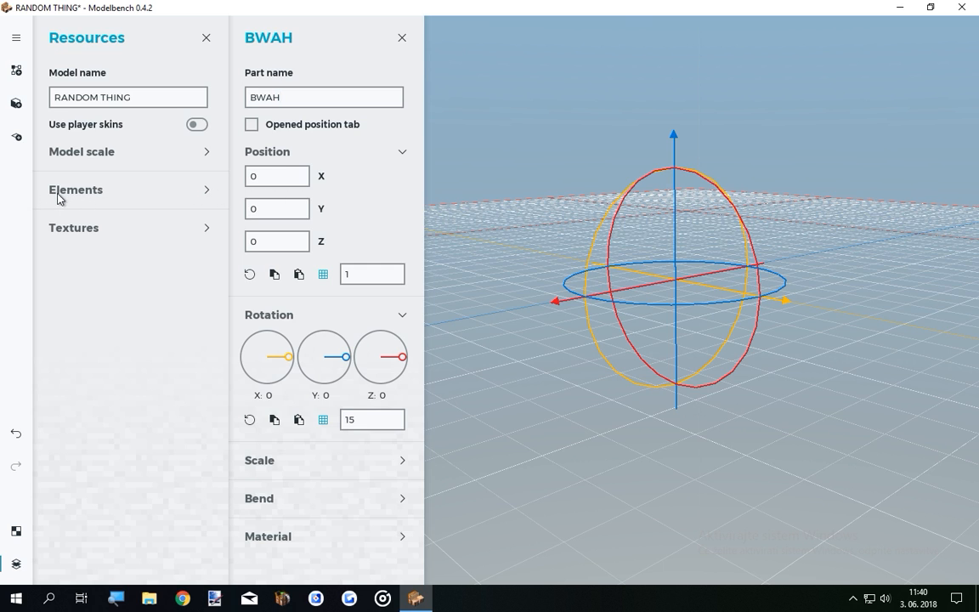
Add a cube to the BWAH part, select it in the expanded element list and show its texture mapping.
click(204, 193)
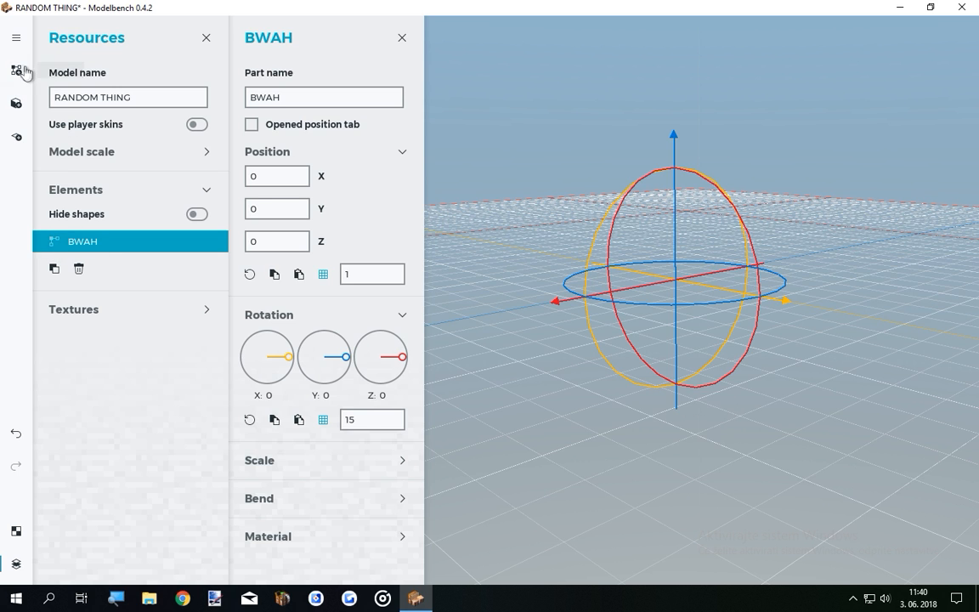
mouse_move(526, 203)
right_down()
mouse_move(595, 223)
mouse_move(530, 189)
right_up()
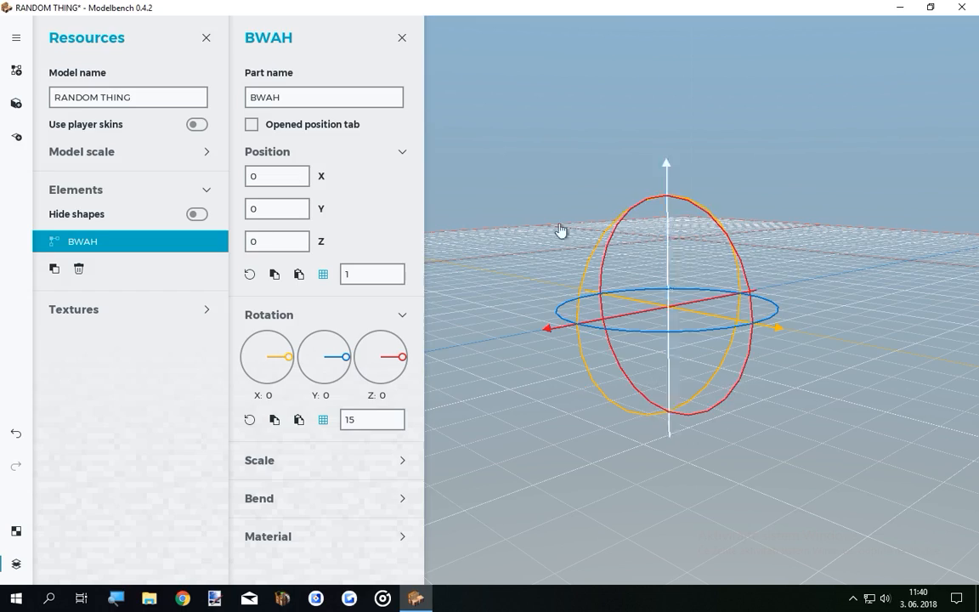
right_drag(690, 264, 797, 247)
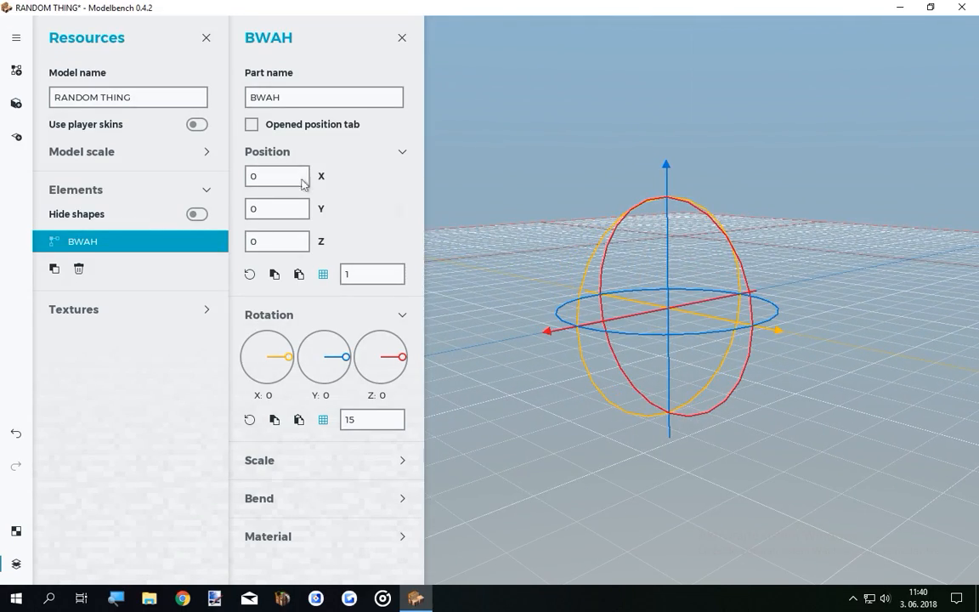
click(17, 104)
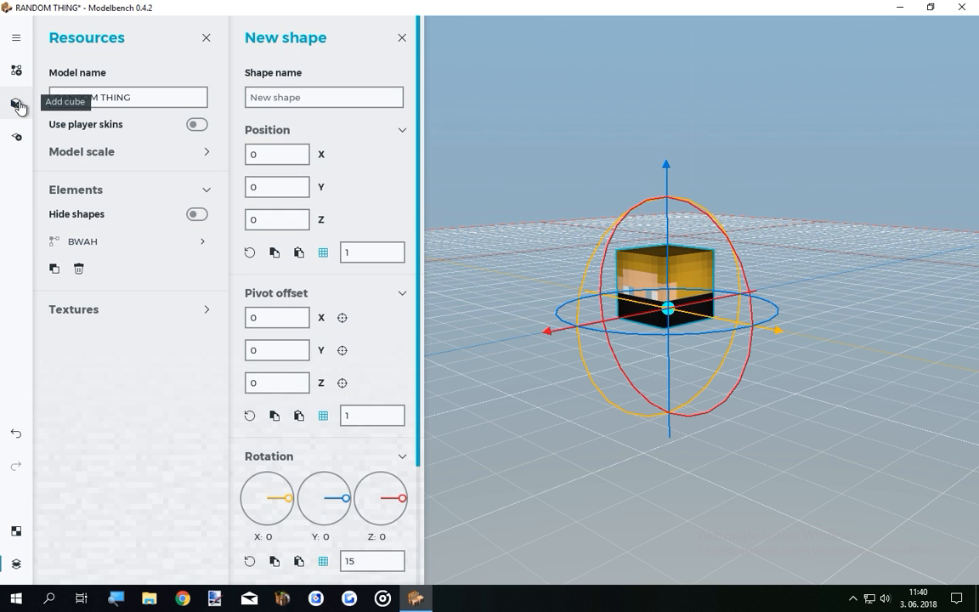
click(205, 243)
click(79, 242)
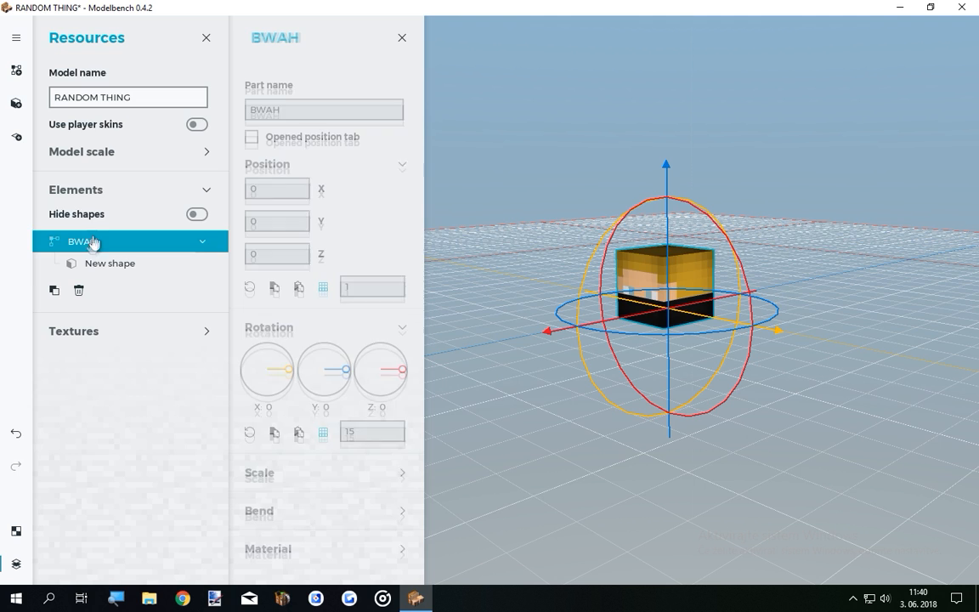
click(115, 265)
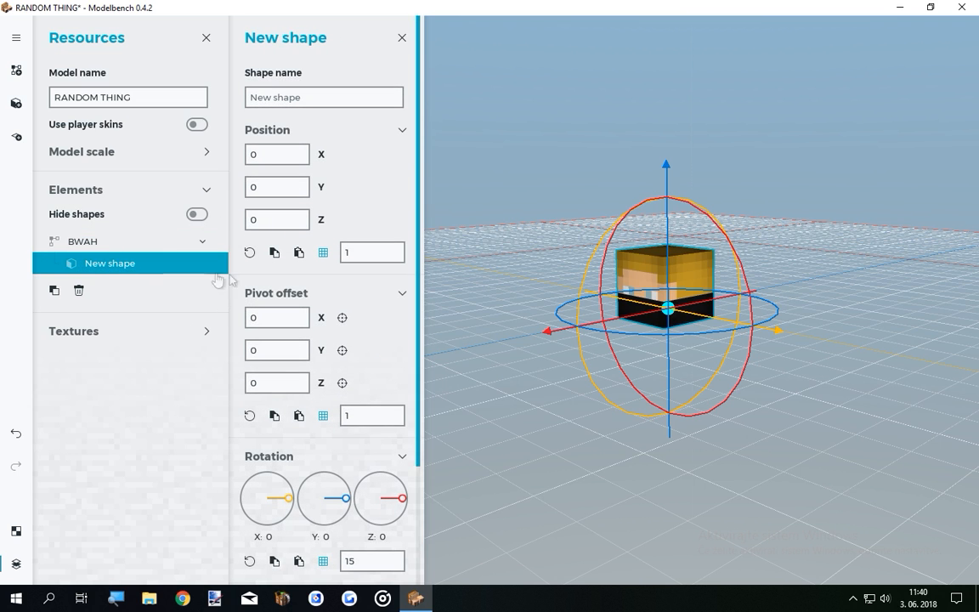
mouse_move(701, 305)
right_down()
mouse_move(701, 327)
mouse_move(671, 316)
mouse_move(713, 314)
mouse_move(696, 310)
mouse_move(692, 339)
mouse_move(692, 316)
right_up()
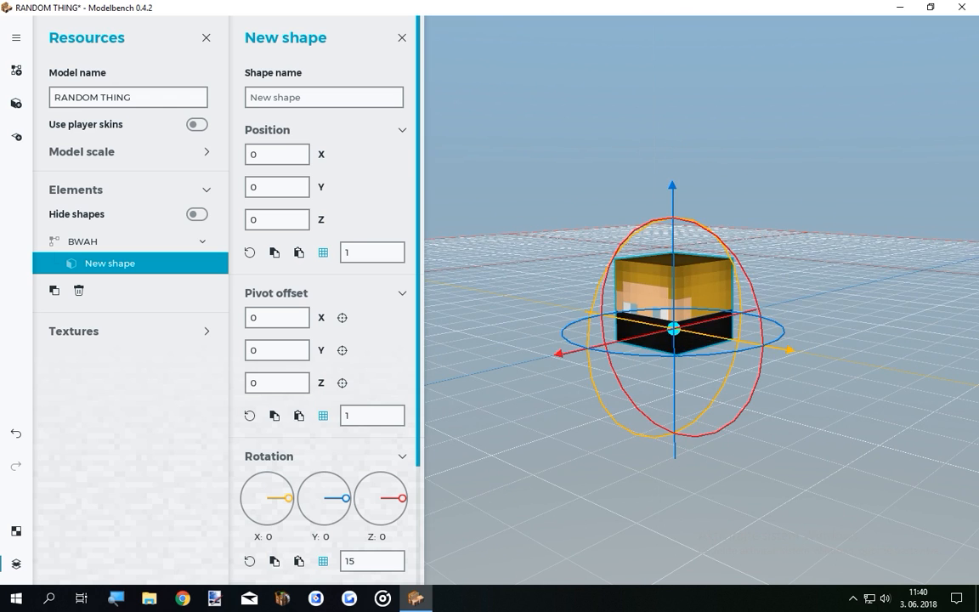
click(17, 533)
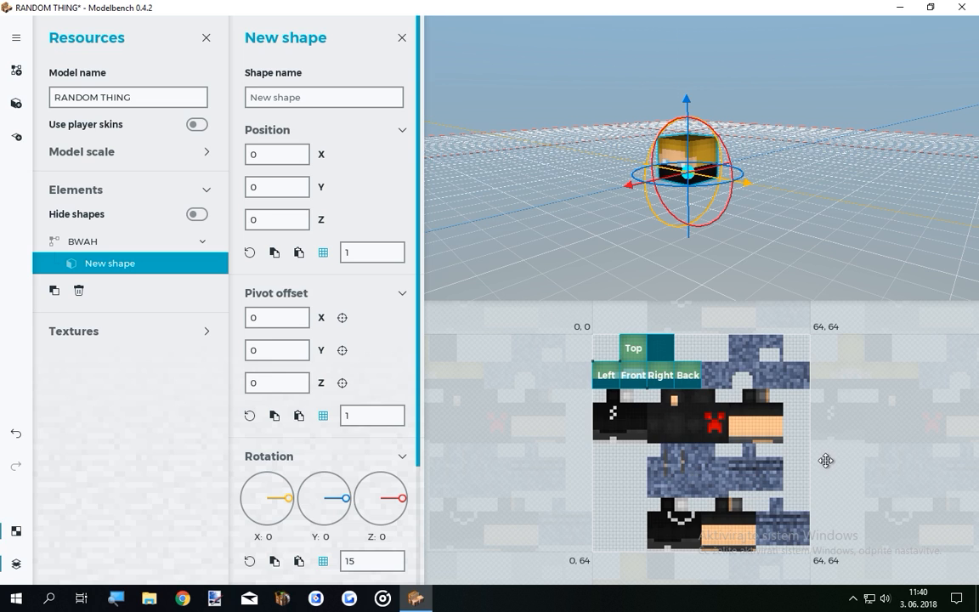
Set the cube's UV width to 12.
drag(417, 212, 413, 344)
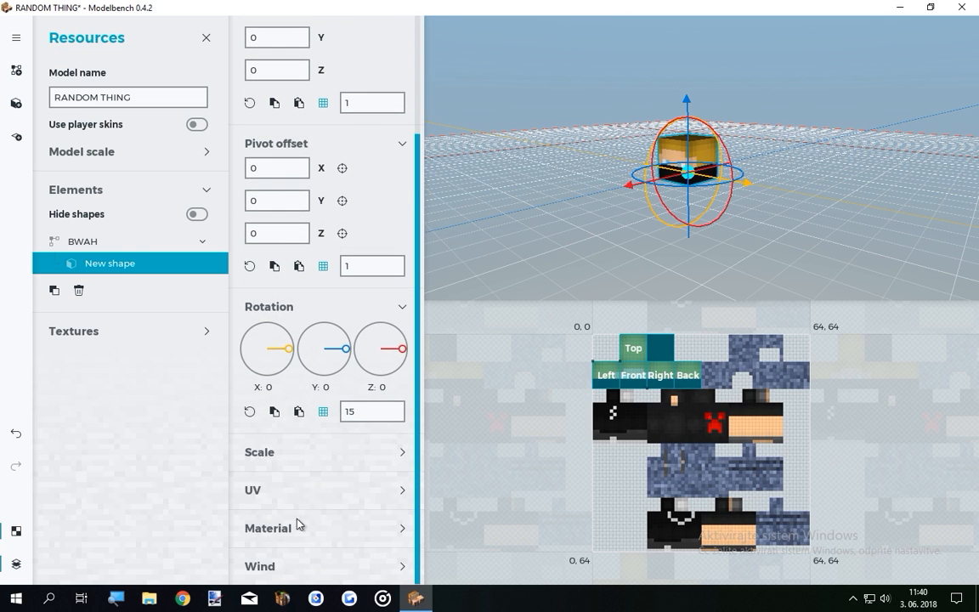
click(396, 491)
scroll(409, 435, down, 2)
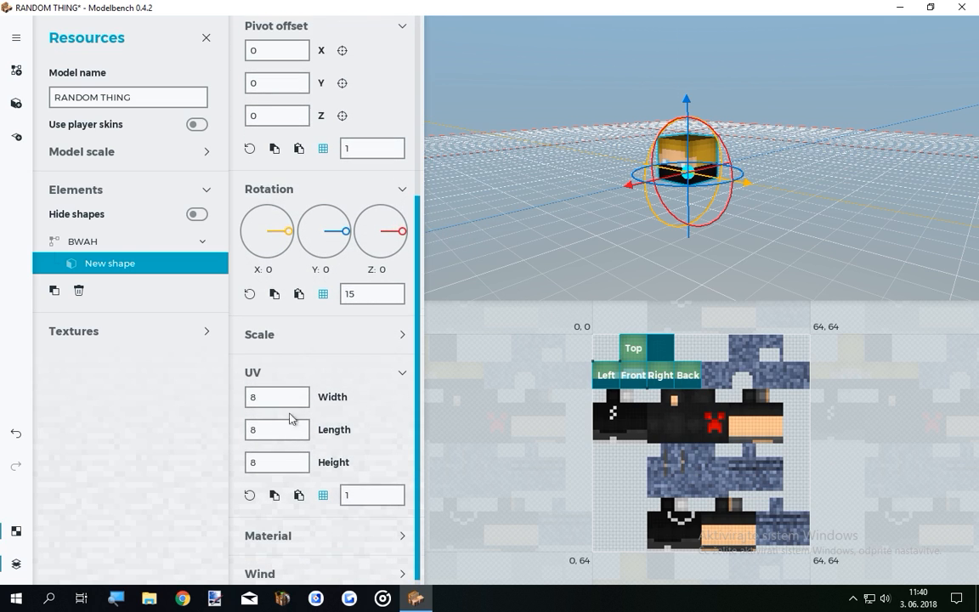
click(253, 396)
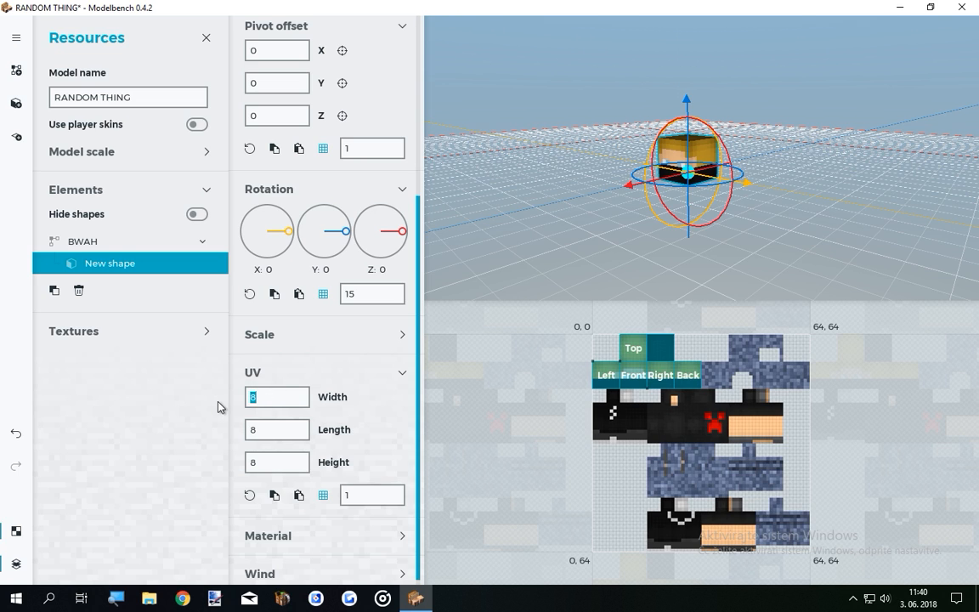
text(12)
click(569, 376)
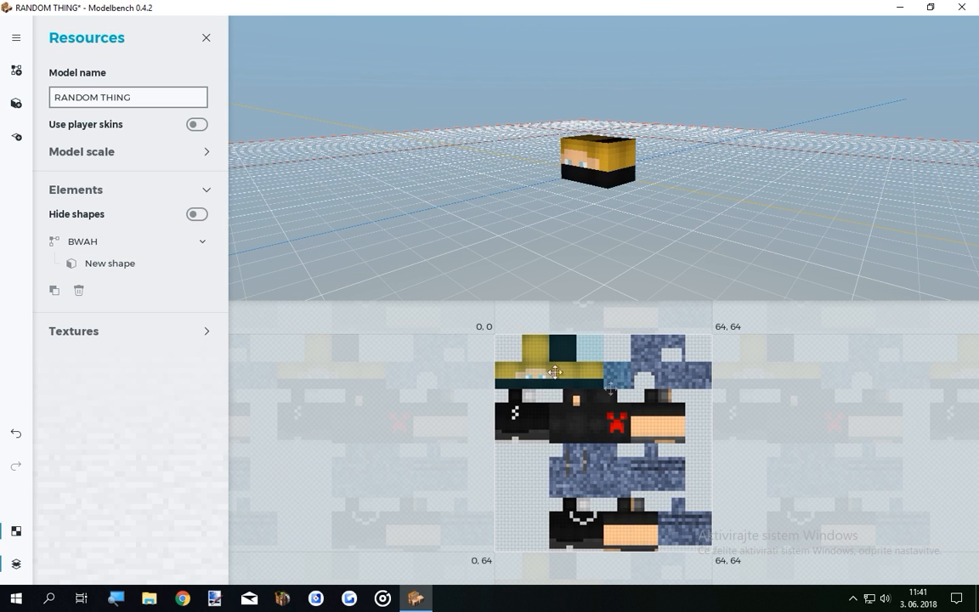
Reselect the cube and return its UV width to 8.
click(607, 165)
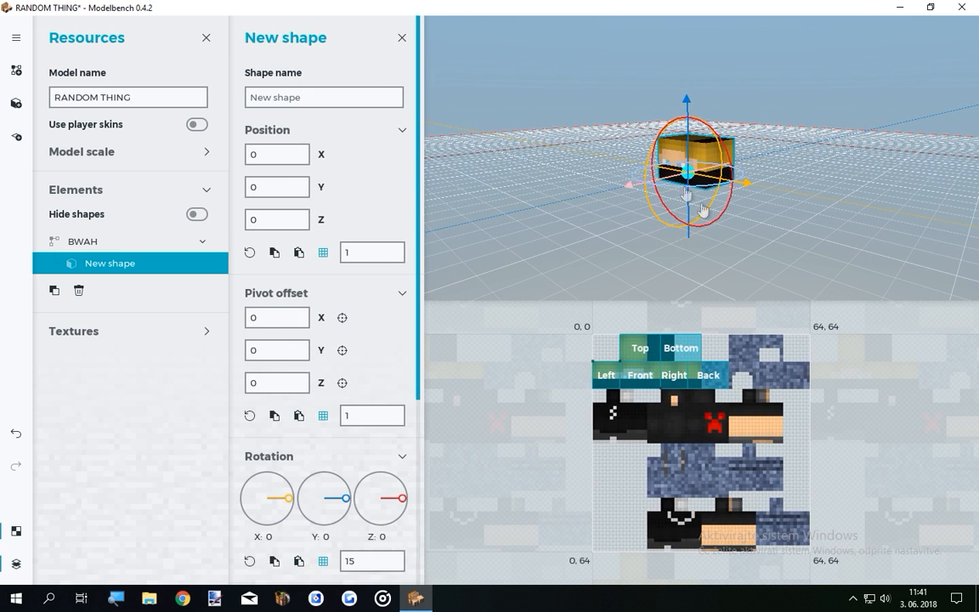
drag(418, 207, 406, 411)
drag(336, 392, 270, 396)
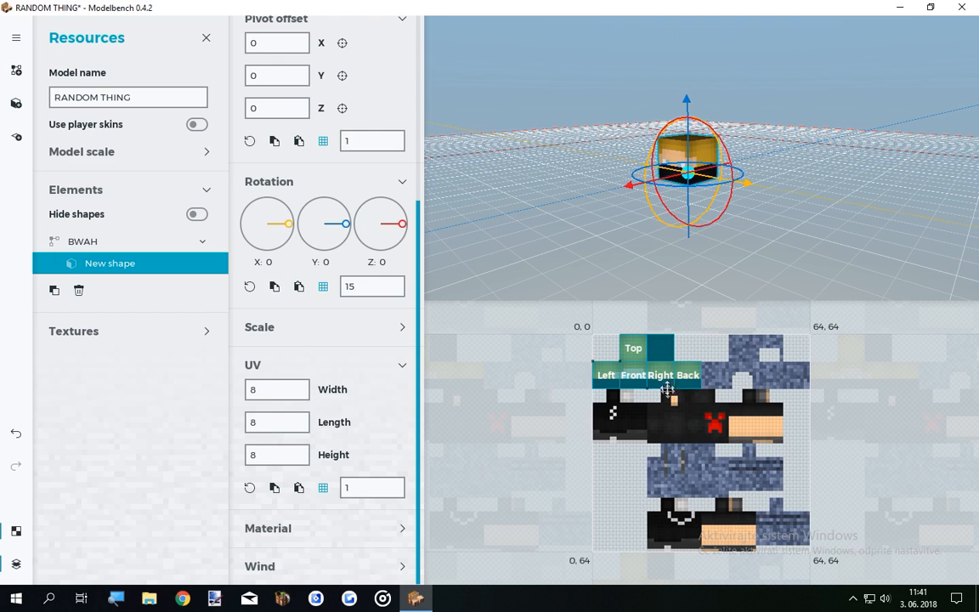
Move the cube's UV layout from the head area onto the bare-forearm arm area of the skin texture.
click(668, 415)
scroll(661, 400, up, 4)
scroll(662, 396, down, 4)
scroll(659, 395, up, 4)
drag(643, 393, 546, 383)
drag(639, 462, 849, 463)
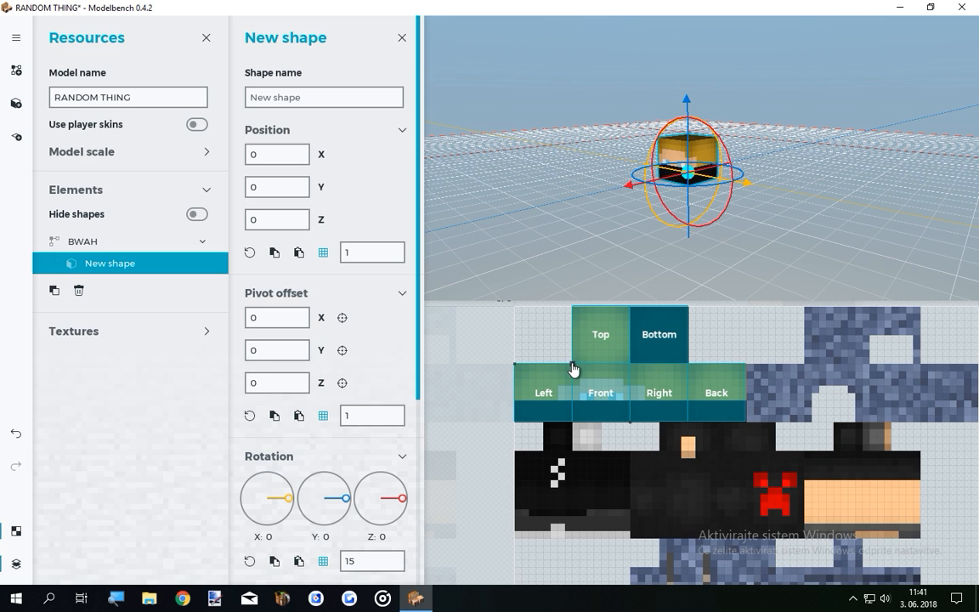
drag(575, 371, 634, 376)
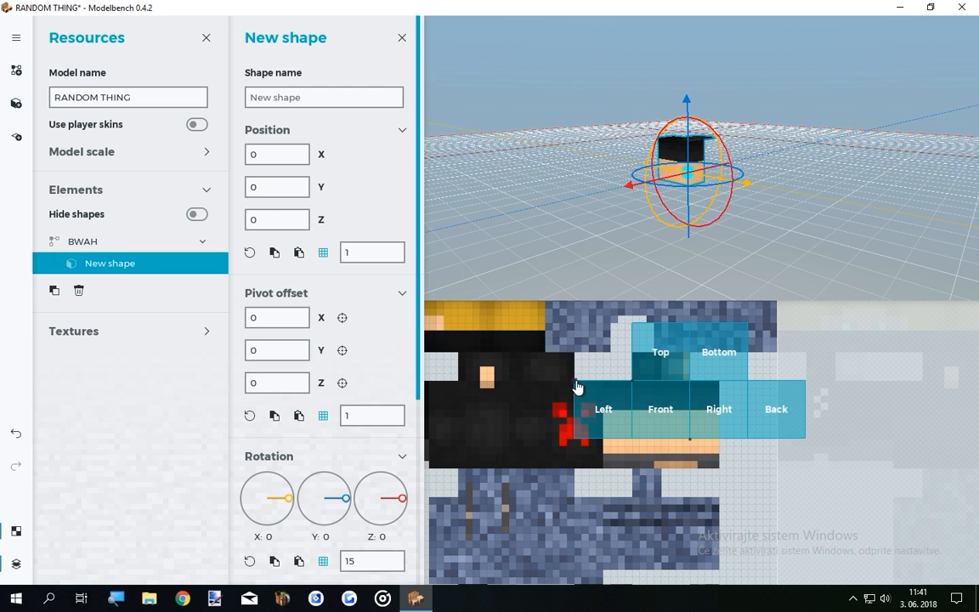
Resize the cube's UV layout in length, width and height to fit the arm texture exactly, and hide the texture mapping view.
drag(575, 387, 599, 429)
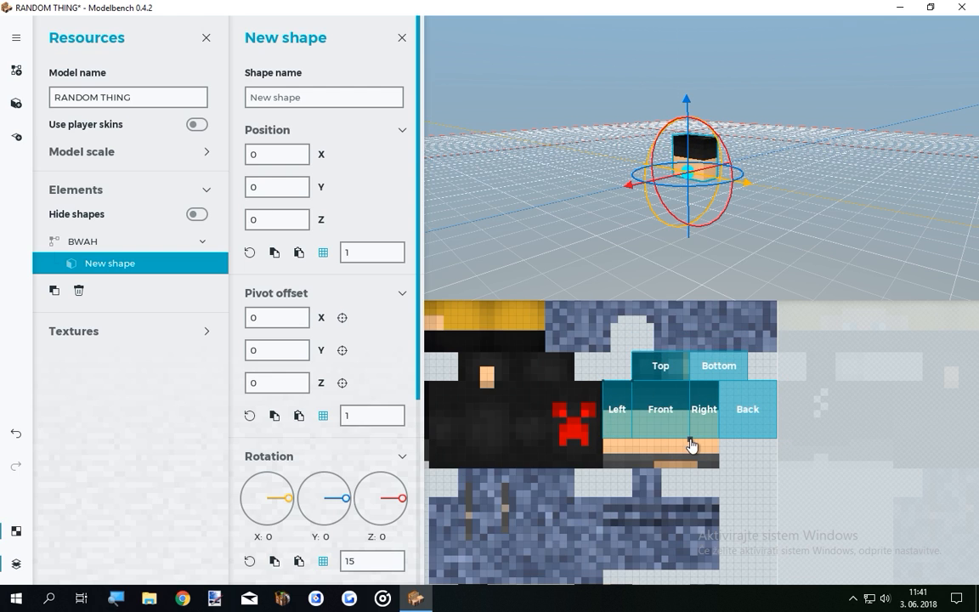
drag(690, 444, 662, 475)
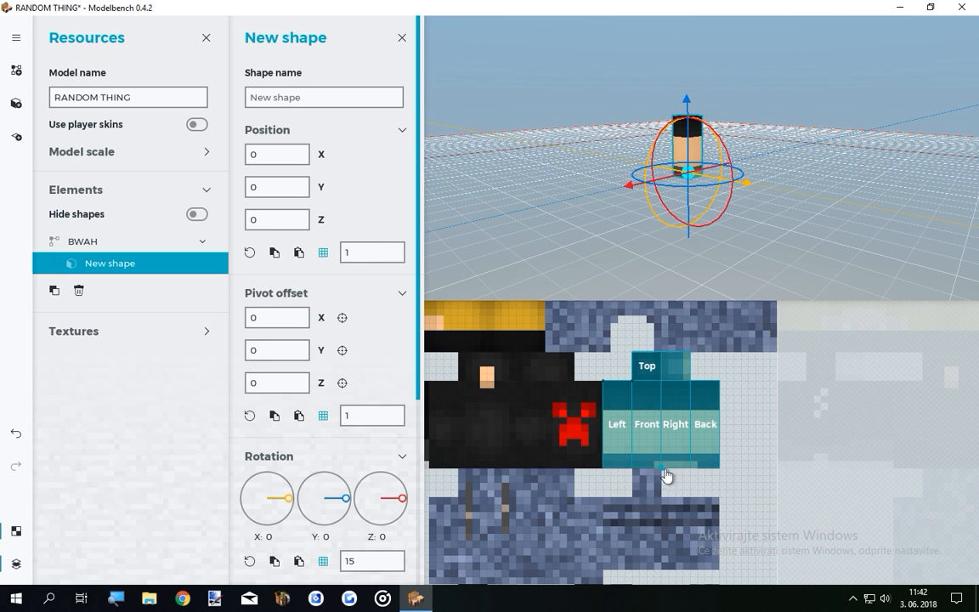
mouse_move(568, 207)
right_down()
mouse_move(586, 208)
mouse_move(591, 191)
mouse_move(553, 195)
right_up()
key(w)
drag(552, 195, 768, 169)
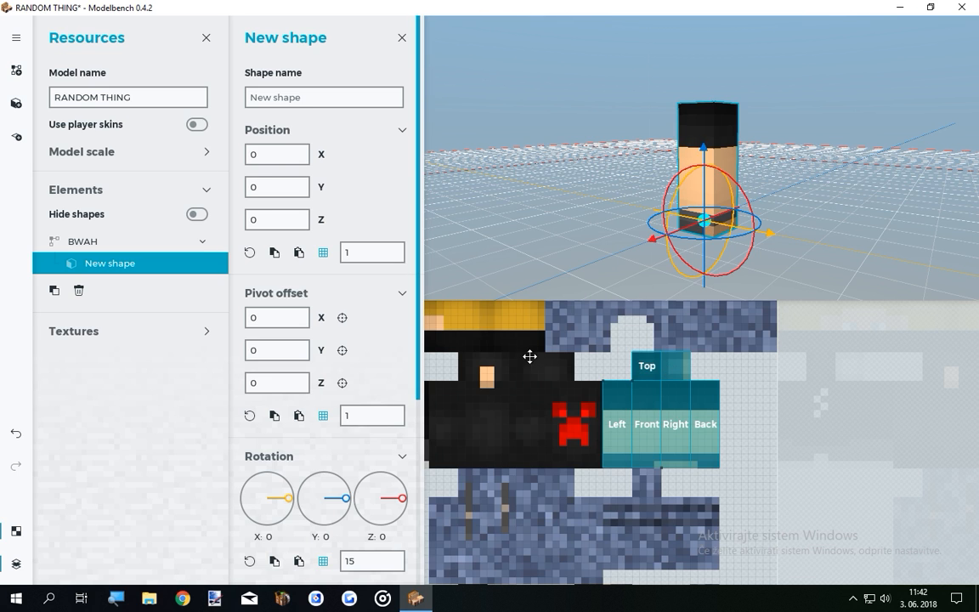
click(15, 539)
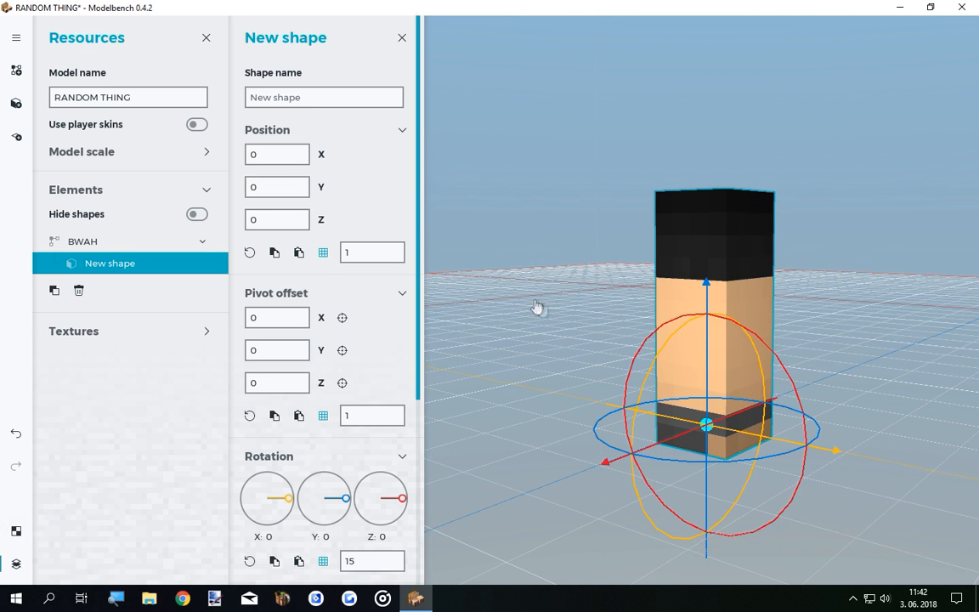
Rename the cube shape as Arm.
mouse_move(542, 290)
right_down()
mouse_move(629, 333)
mouse_move(543, 293)
right_up()
click(324, 101)
text(Arm)
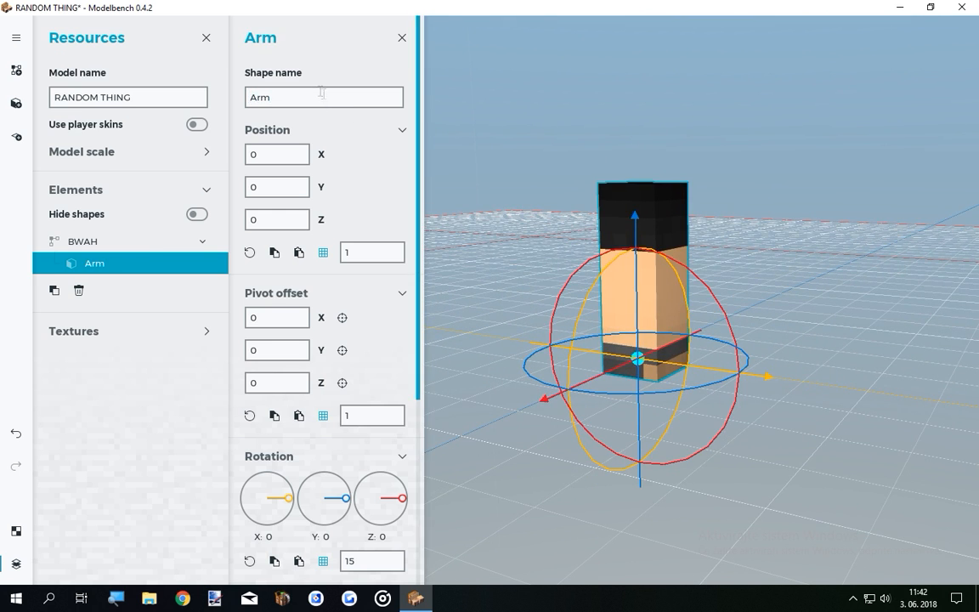
click(274, 100)
Set the Arm's pivot offset to X -2, Y -10 and Z -2, placing the pivot in its upper end.
drag(687, 202, 710, 271)
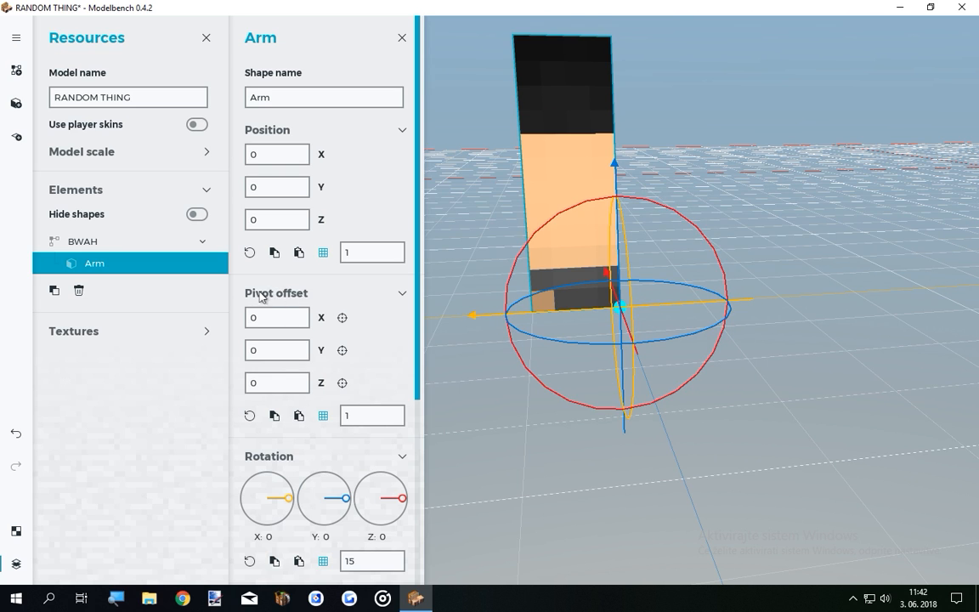
drag(321, 318, 296, 333)
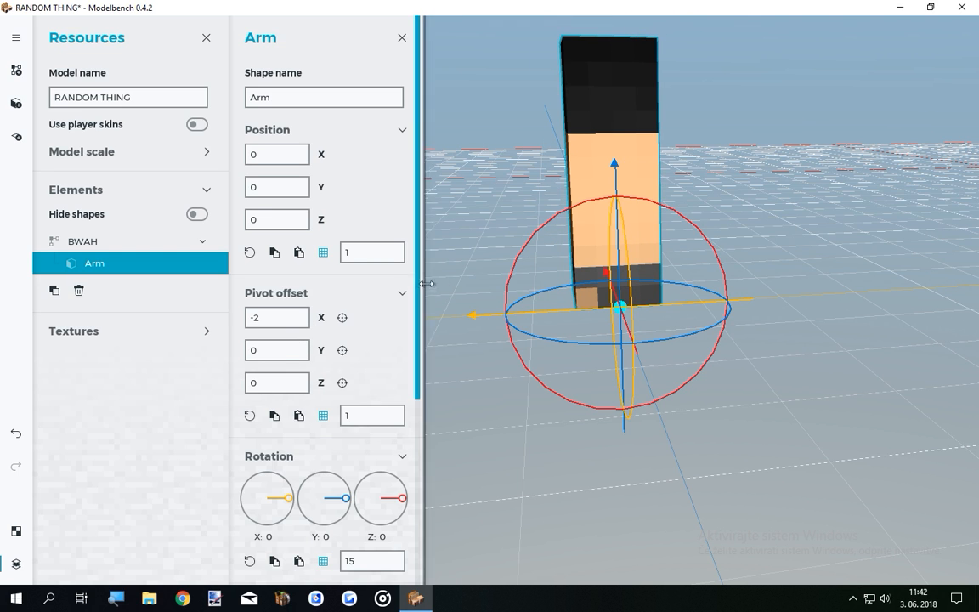
drag(470, 224, 578, 213)
drag(311, 380, 295, 395)
drag(305, 332, 194, 368)
scroll(636, 340, down, 4)
drag(635, 340, 765, 272)
scroll(633, 255, up, 4)
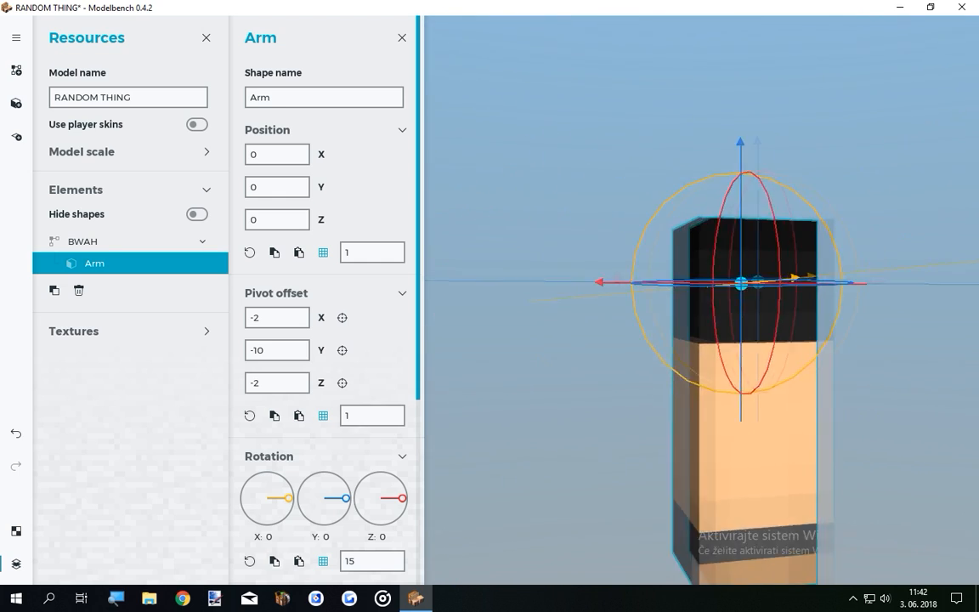
scroll(717, 258, down, 4)
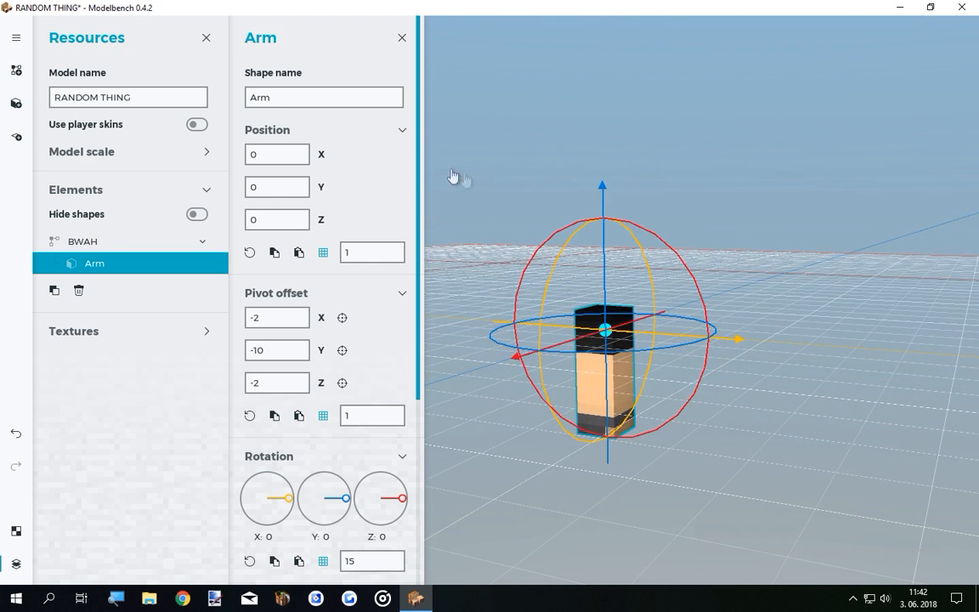
Raise the Arm to a Y position of 11.
drag(317, 184, 315, 212)
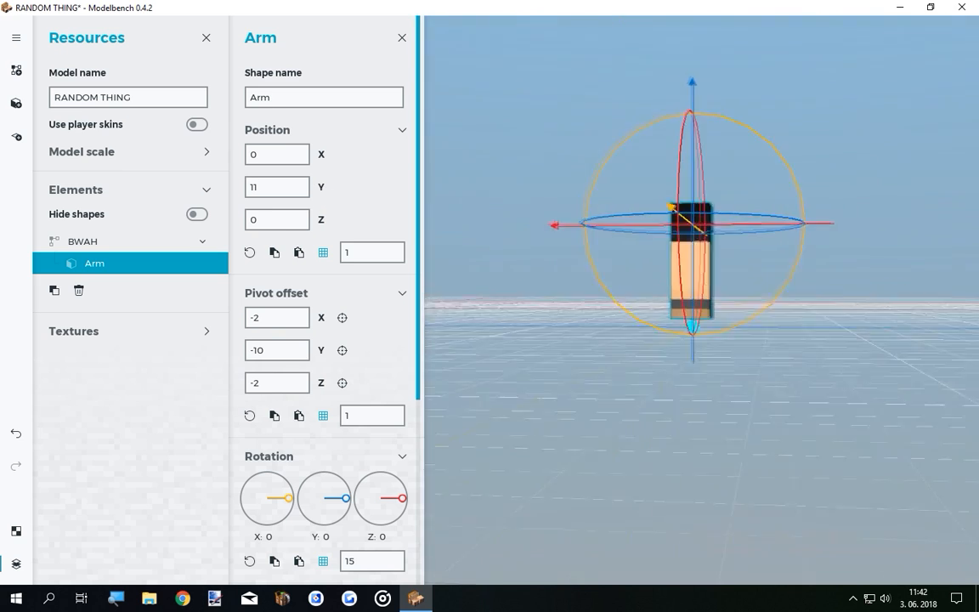
drag(722, 293, 772, 299)
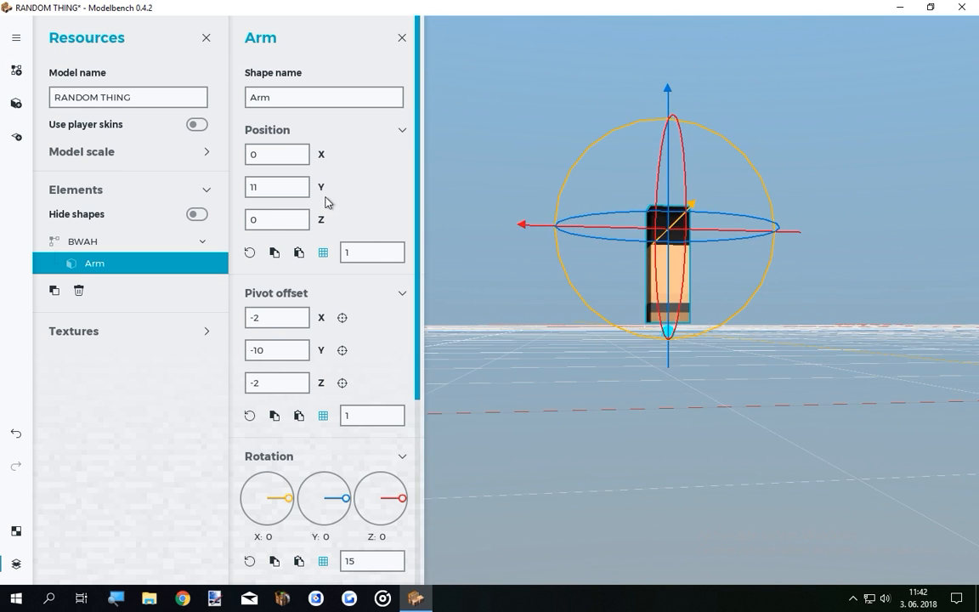
drag(608, 316, 531, 339)
drag(649, 357, 681, 364)
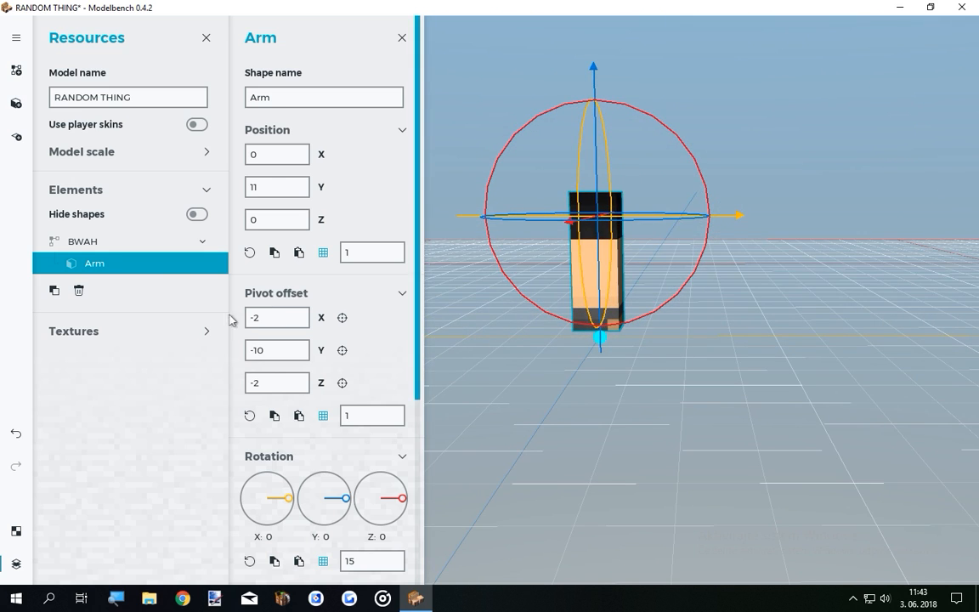
Add a new cube shape to the BWAH part and name it HEAD.
click(16, 105)
click(76, 243)
click(110, 285)
click(284, 96)
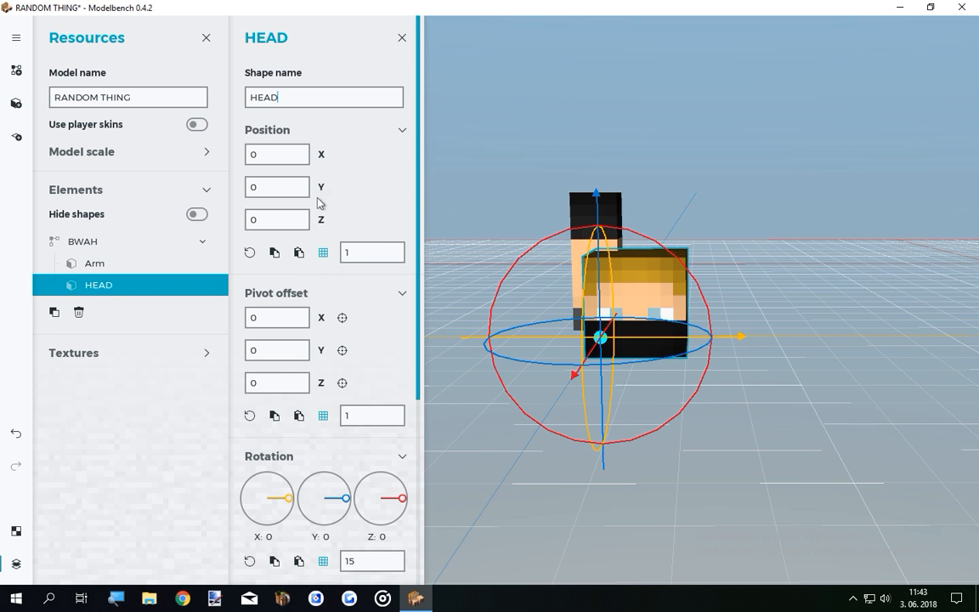
Place the HEAD above the Arm at position X -4, Y 22, Z -3 with a pivot offset of X 1, Y -11.
drag(321, 156, 403, 141)
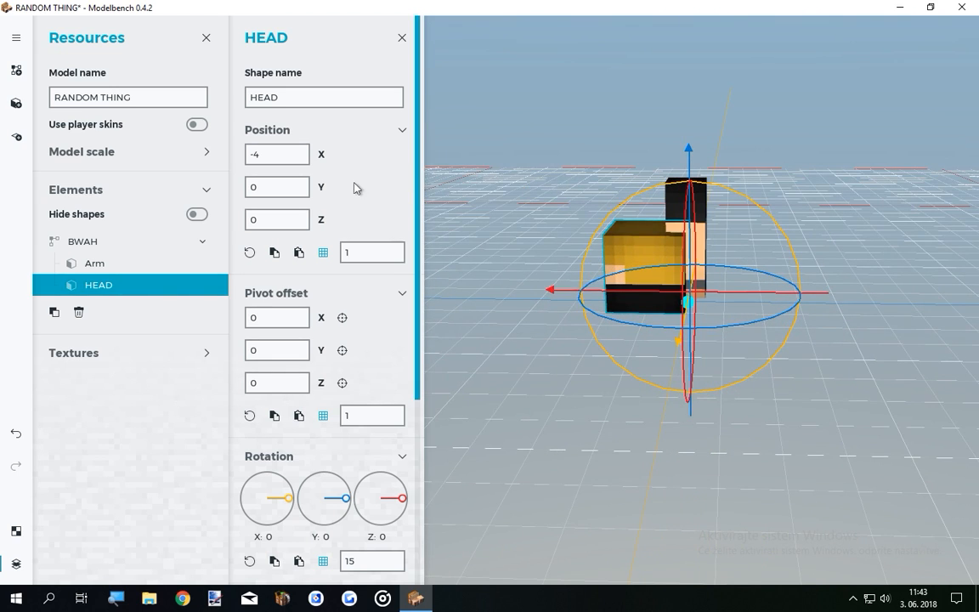
drag(325, 188, 319, 219)
drag(448, 234, 480, 231)
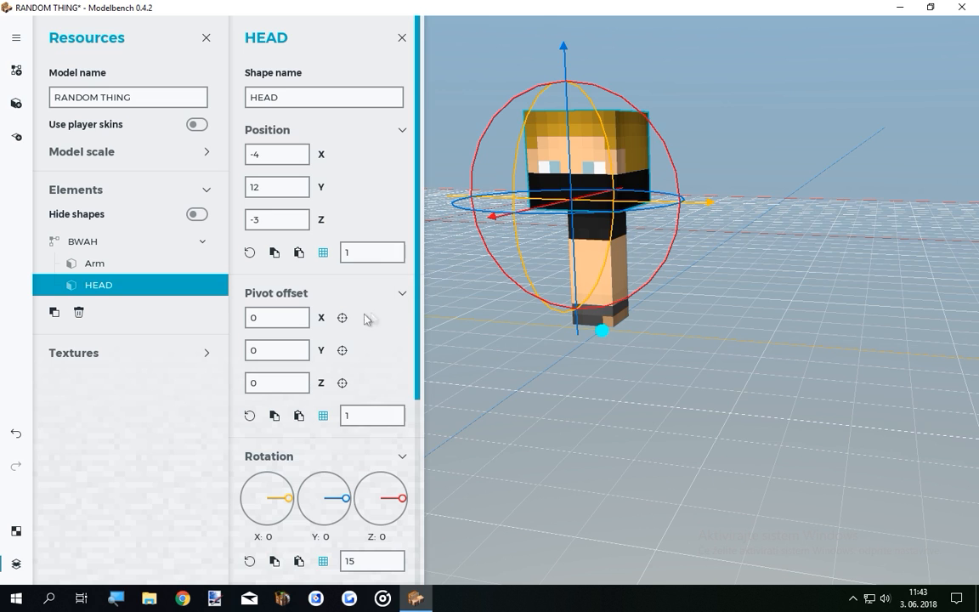
drag(323, 317, 222, 350)
drag(322, 187, 352, 188)
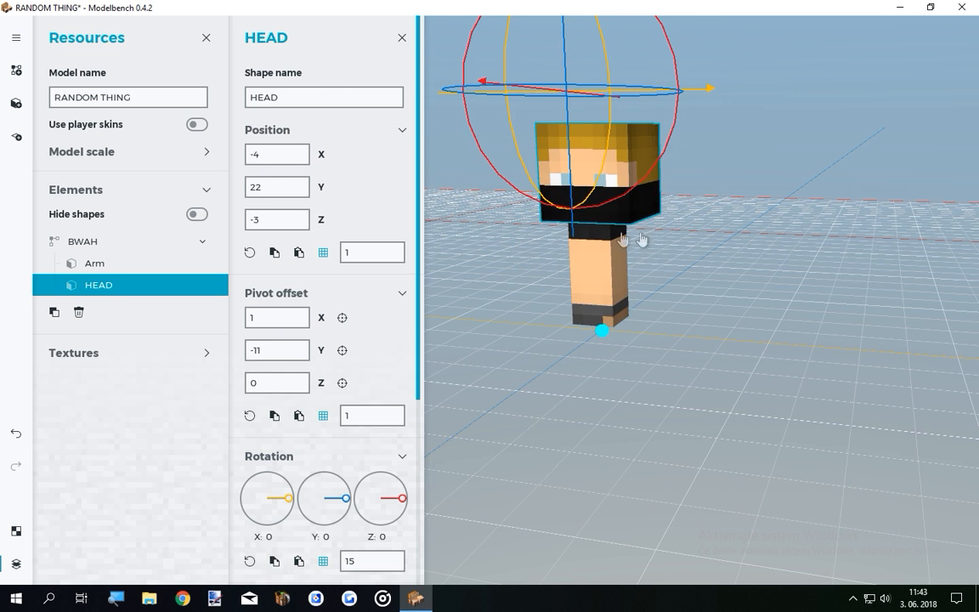
Compare the pivot locations of the BWAH part, the Arm and the HEAD by selecting each in turn.
click(204, 241)
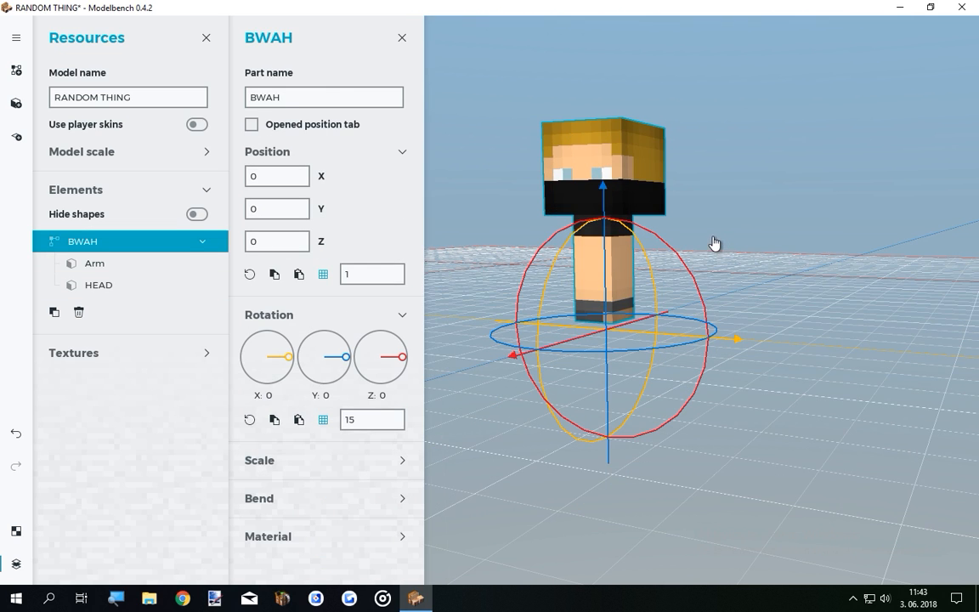
click(111, 267)
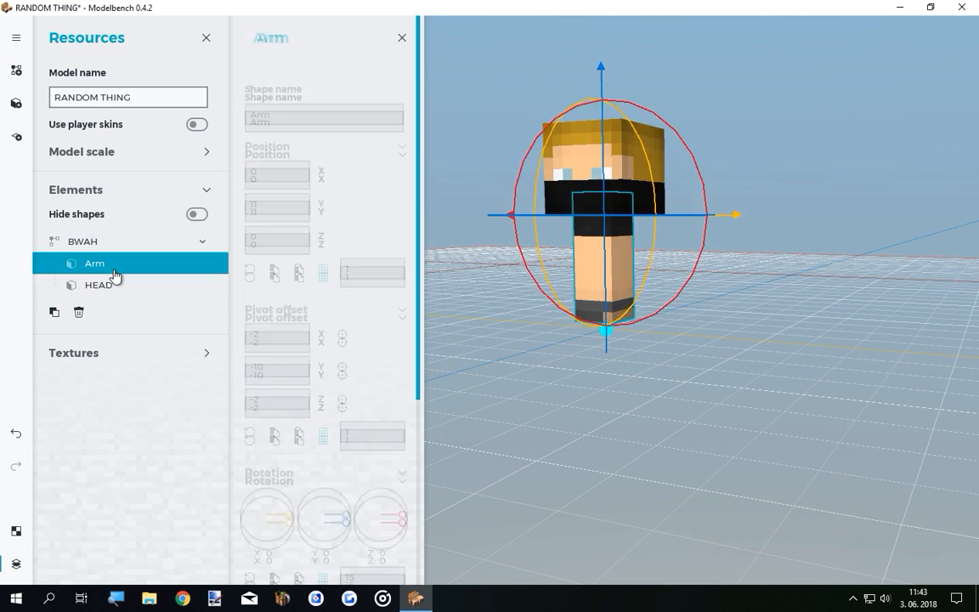
click(103, 285)
click(114, 262)
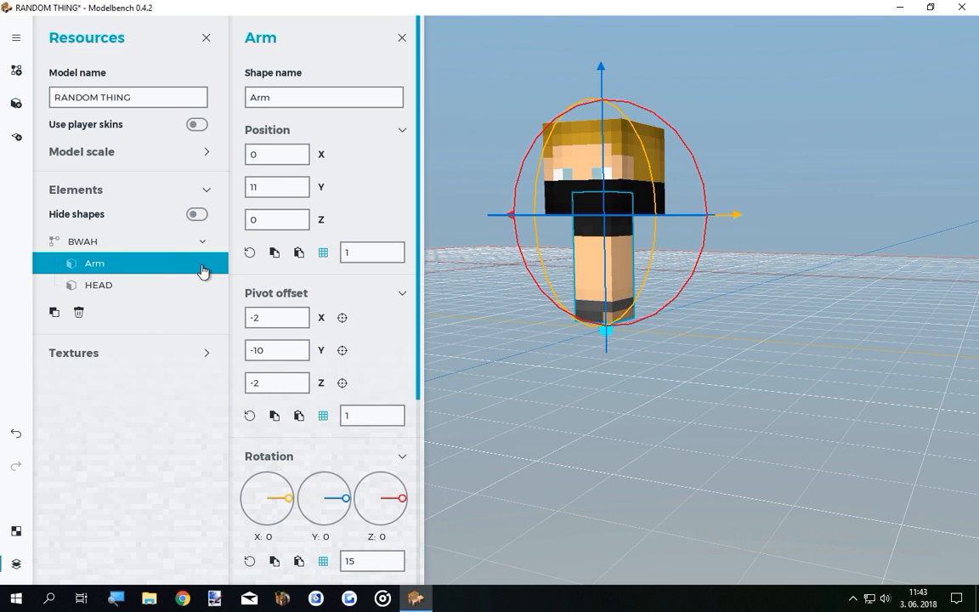
click(90, 245)
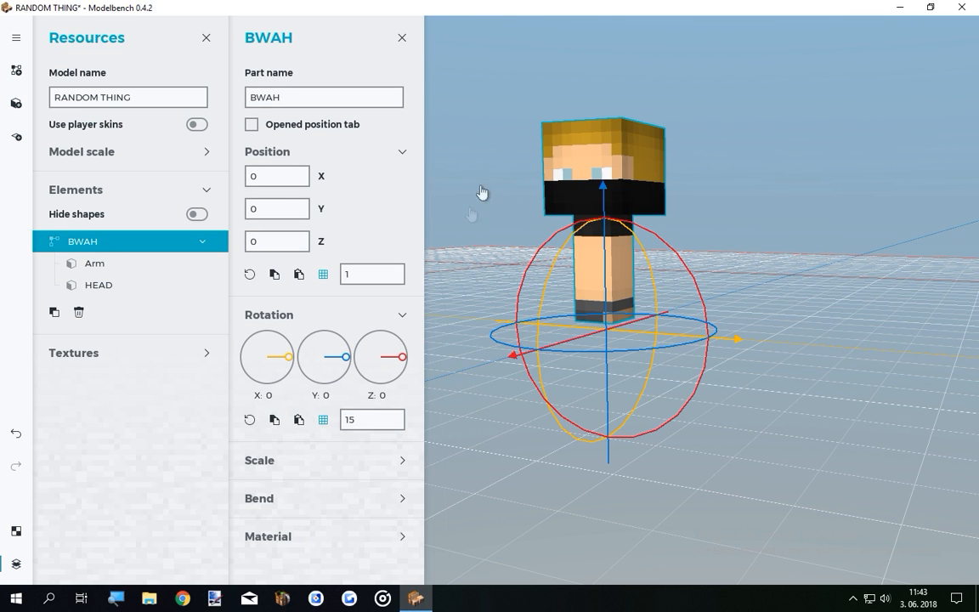
click(110, 264)
click(110, 278)
click(109, 260)
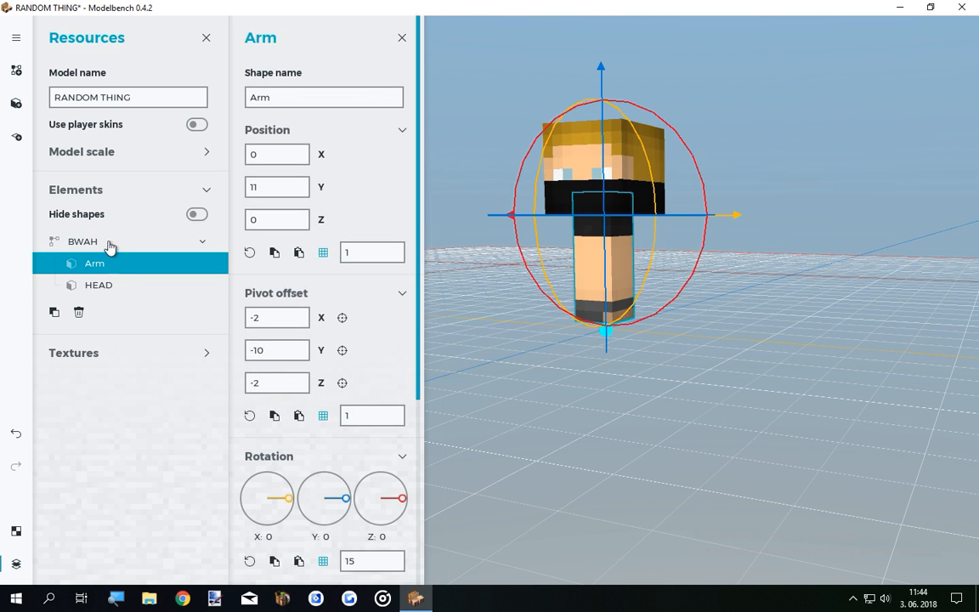
click(109, 244)
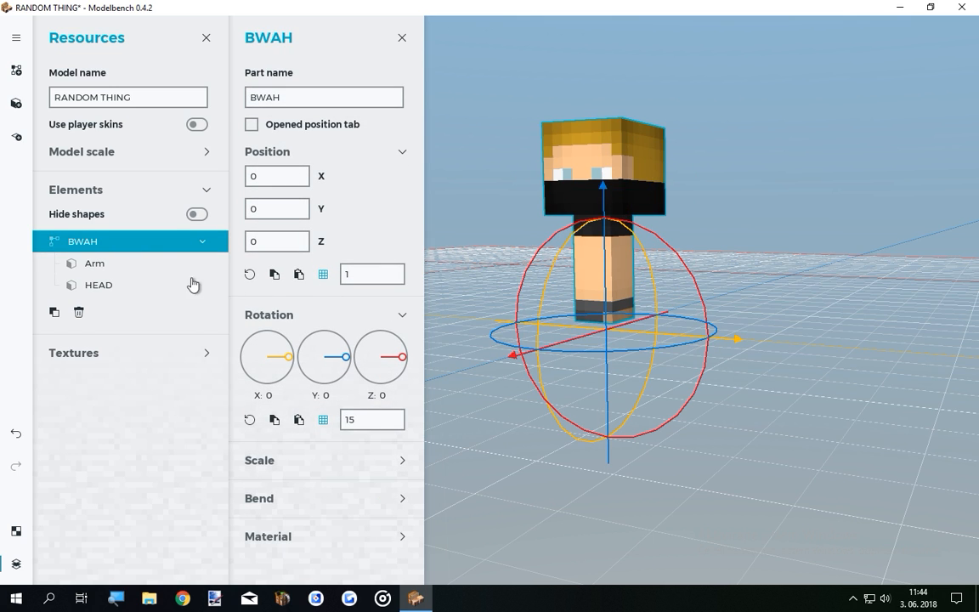
Set the Arm's Y position to 0 with a Y pivot offset of -10, and select the BWAH part.
click(125, 269)
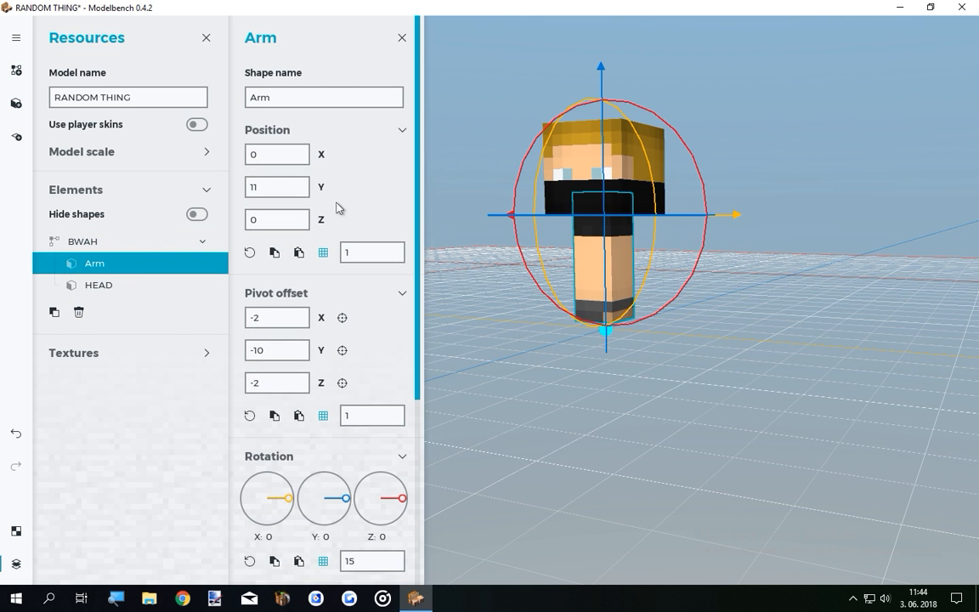
mouse_move(321, 350)
mouse_down()
mouse_move(344, 349)
mouse_move(314, 350)
mouse_up()
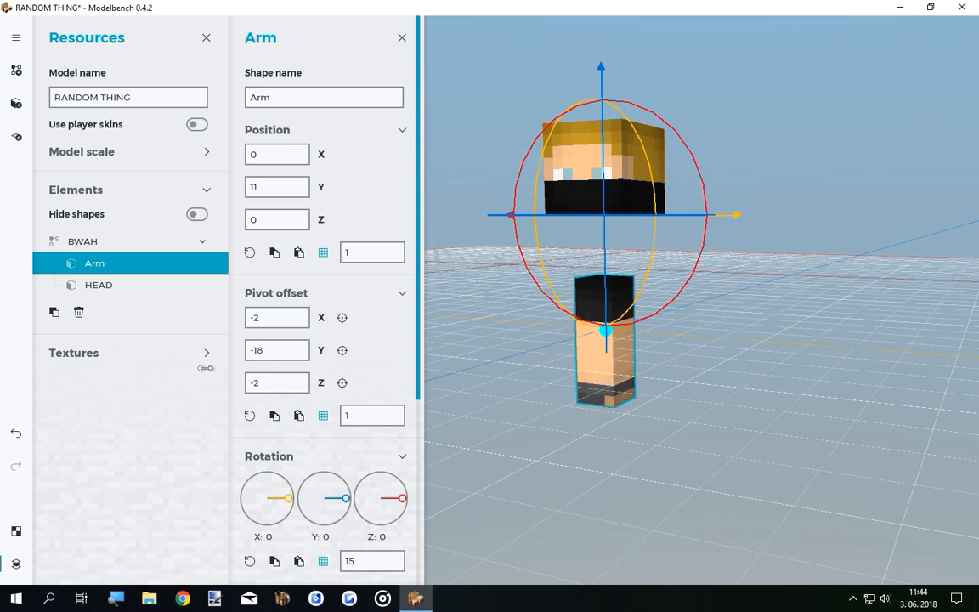
double_click(252, 188)
click(206, 189)
text(0)
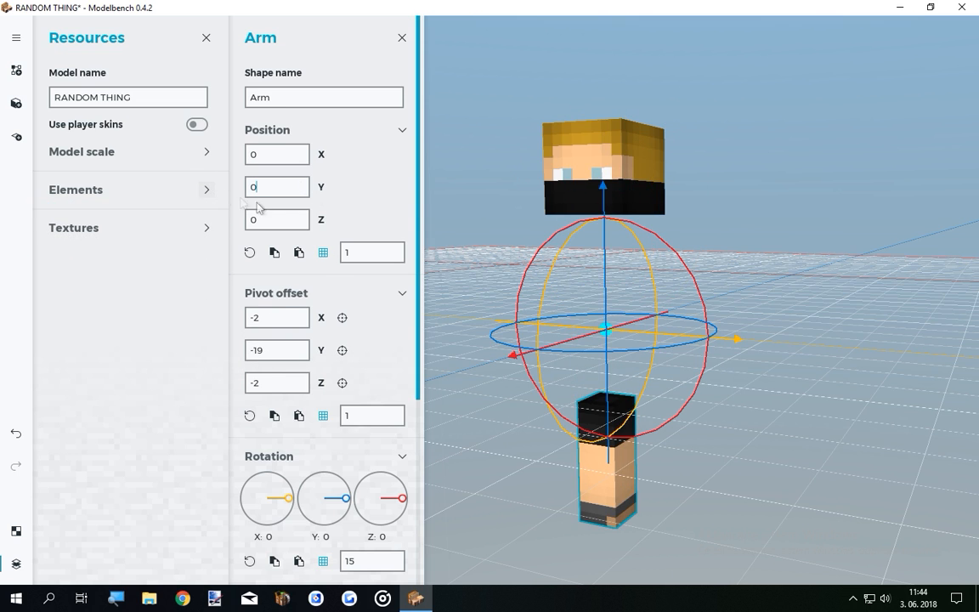
drag(321, 350, 688, 272)
click(111, 191)
click(96, 242)
drag(595, 340, 630, 343)
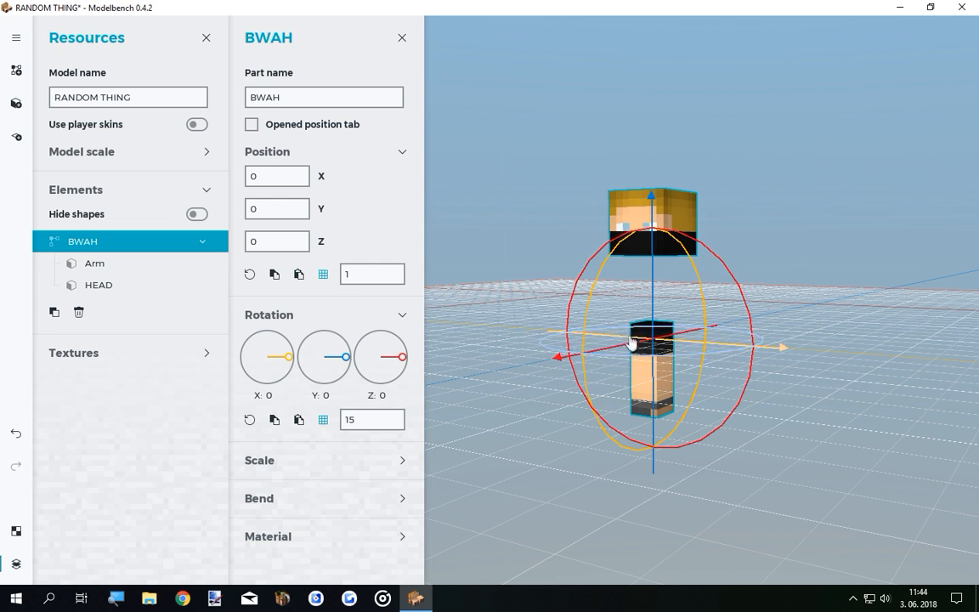
Reset the HEAD's position to 0 on all axes.
click(98, 285)
double_click(281, 185)
text(0)
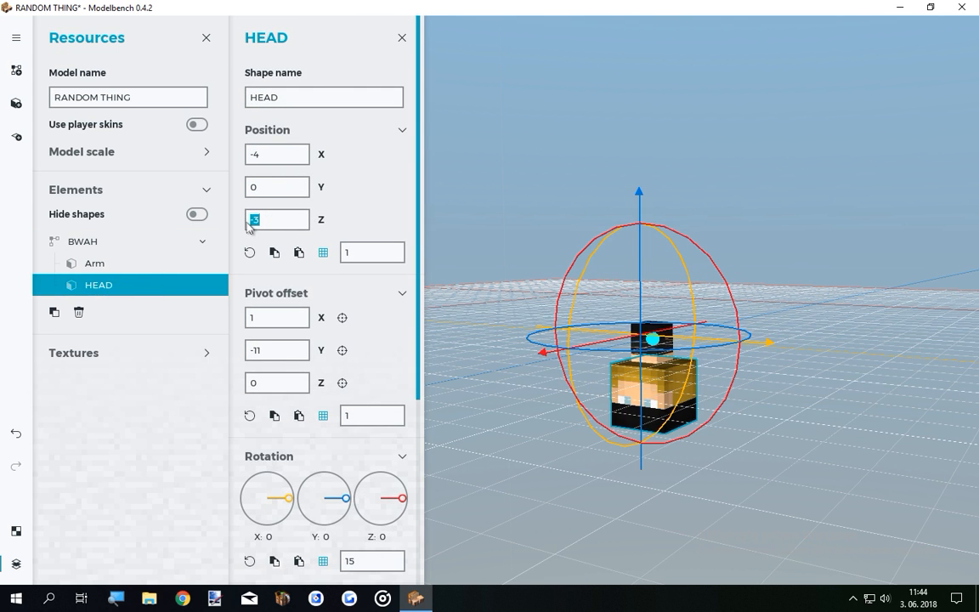
click(250, 253)
Set the HEAD's pivot offset to X -4, Y 2 and Z -4 so it sits centred on top of the Arm.
drag(293, 351, 476, 380)
mouse_move(534, 416)
mouse_down()
mouse_move(586, 438)
mouse_move(515, 414)
mouse_up()
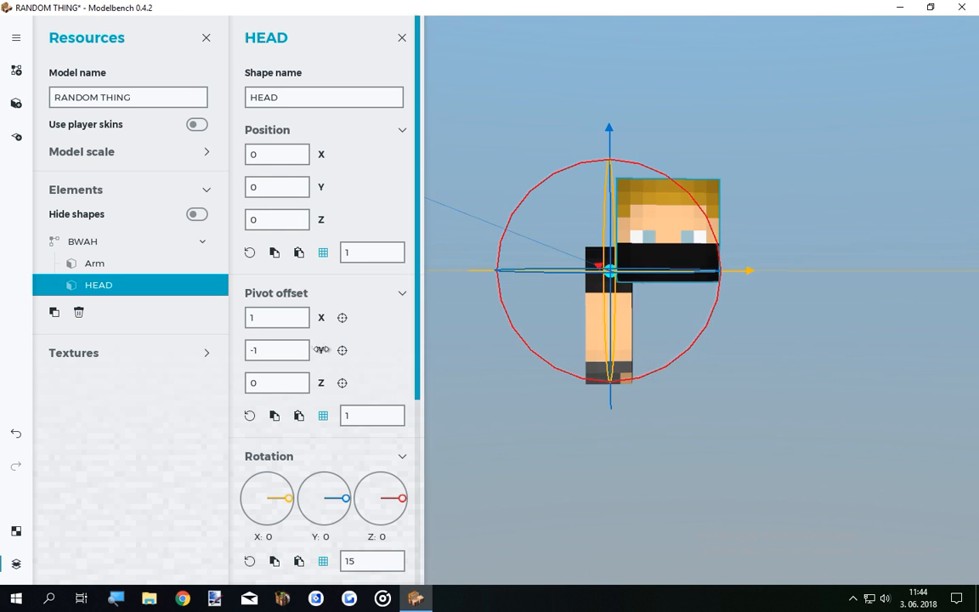
drag(322, 351, 364, 358)
drag(488, 352, 505, 382)
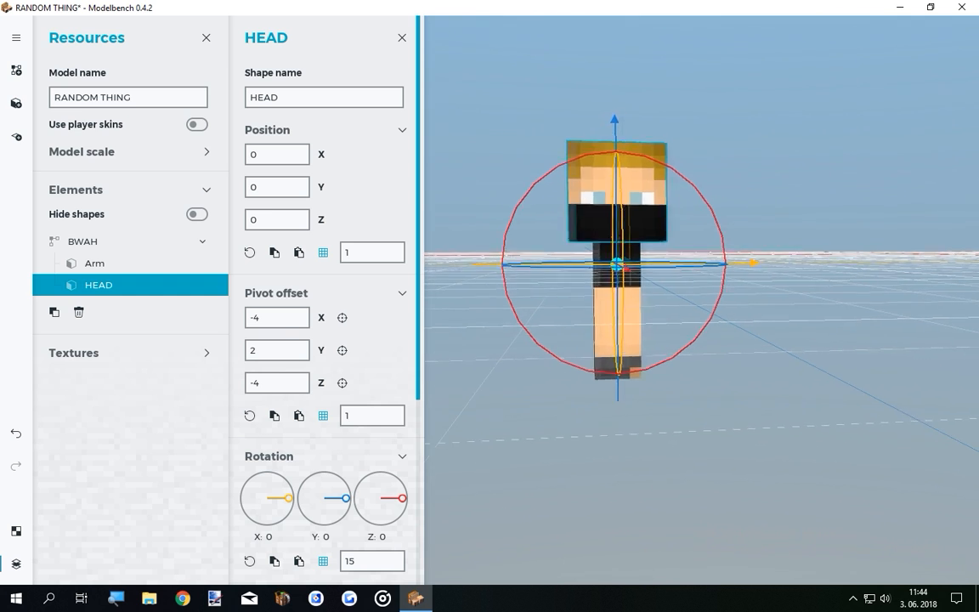
Compare the pivots of the BWAH part and its shapes, and raise the whole part to a Y position of 10.
scroll(506, 382, down, 3)
click(86, 247)
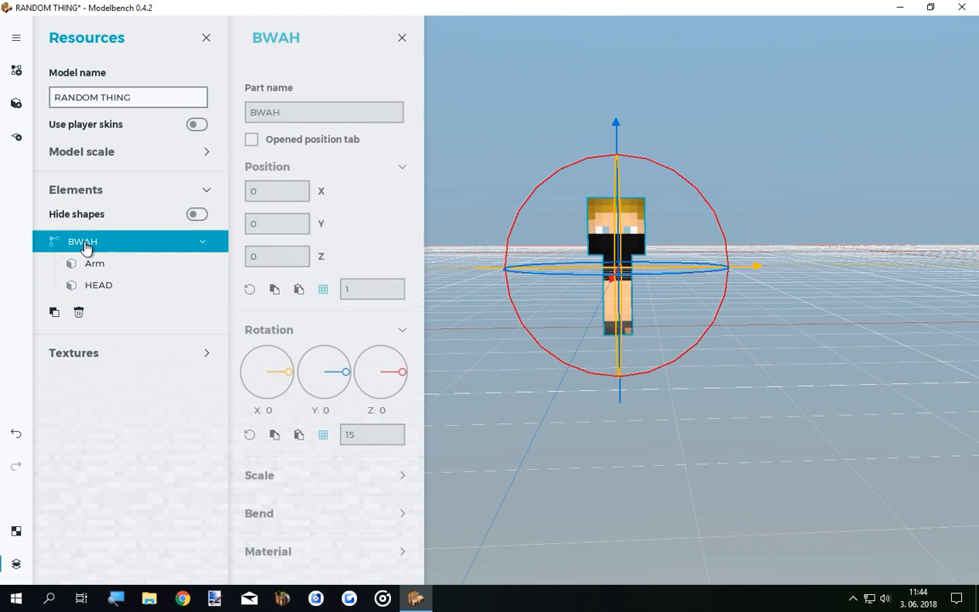
drag(714, 406, 627, 270)
click(100, 263)
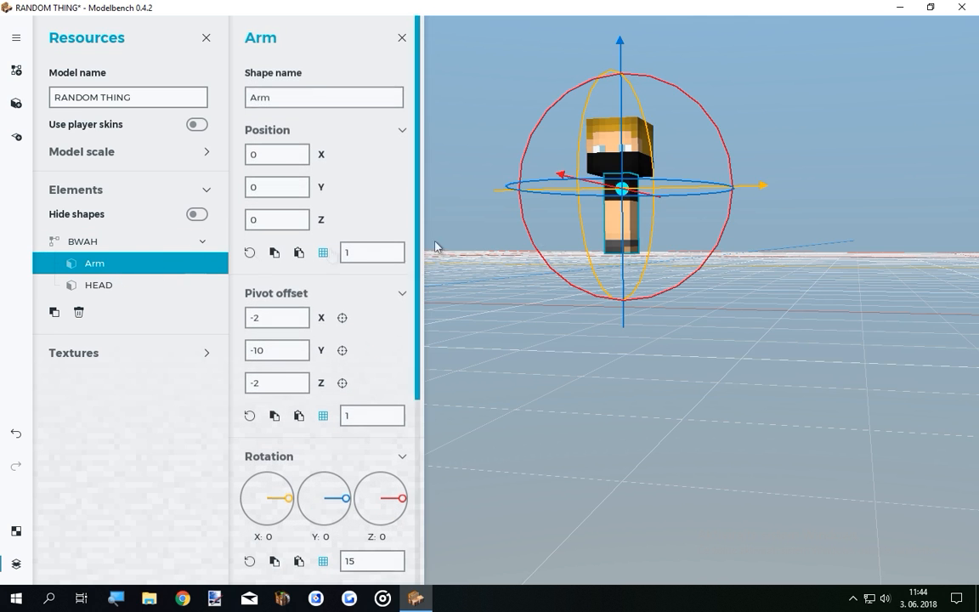
click(119, 287)
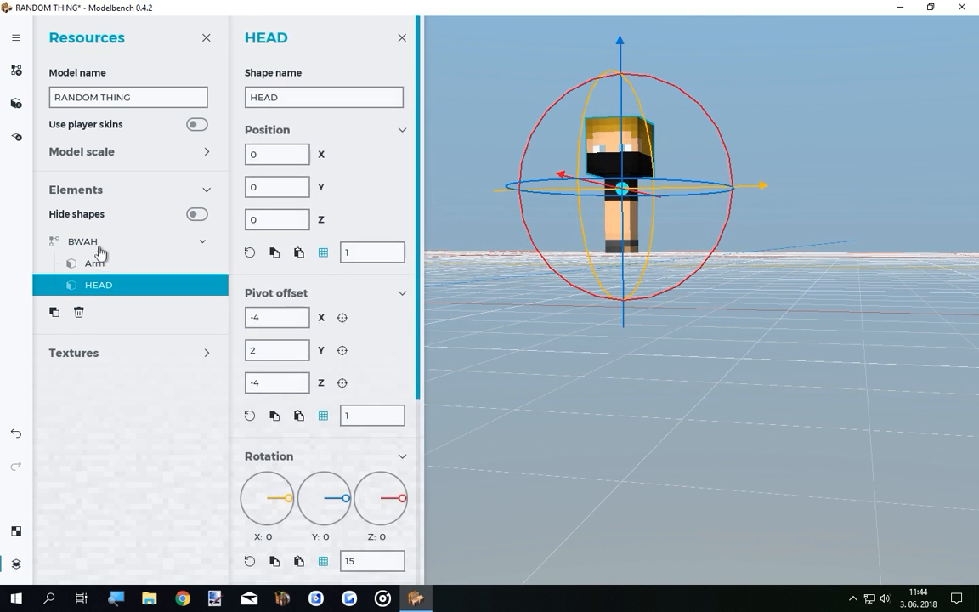
click(85, 241)
drag(609, 81, 576, 92)
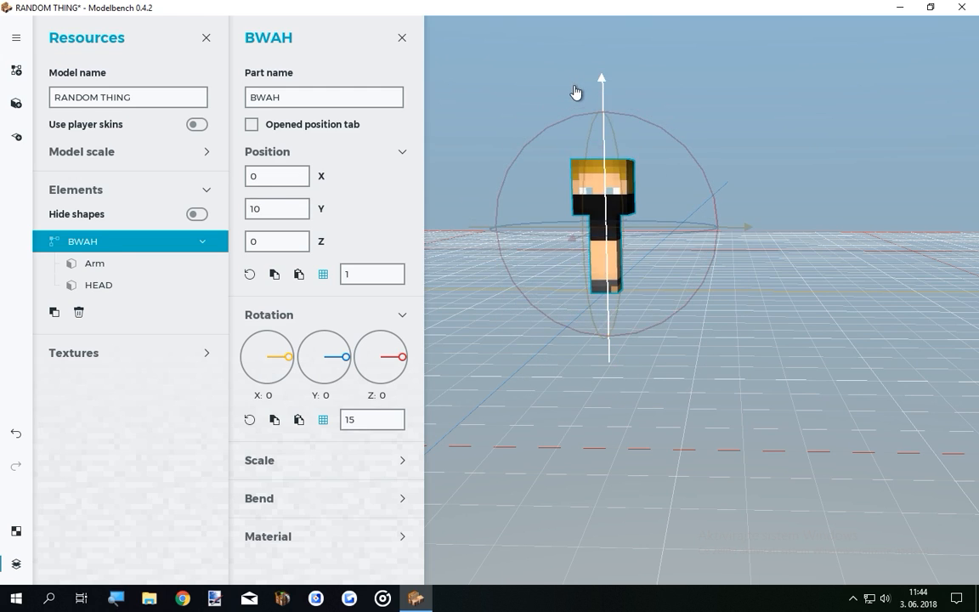
click(85, 262)
drag(701, 177, 810, 150)
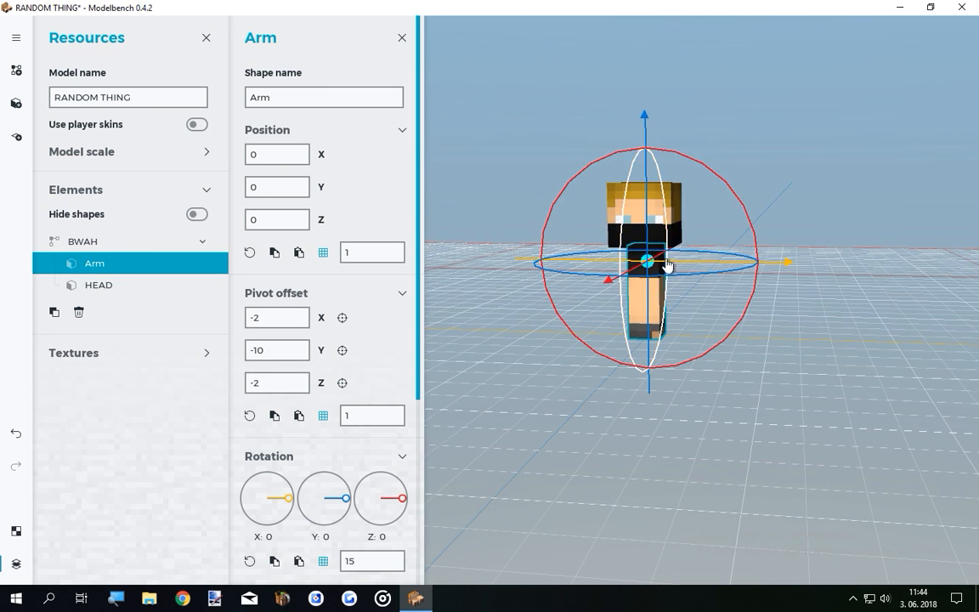
Add a new part inside BWAH and move it out to the top level of the element list.
click(96, 242)
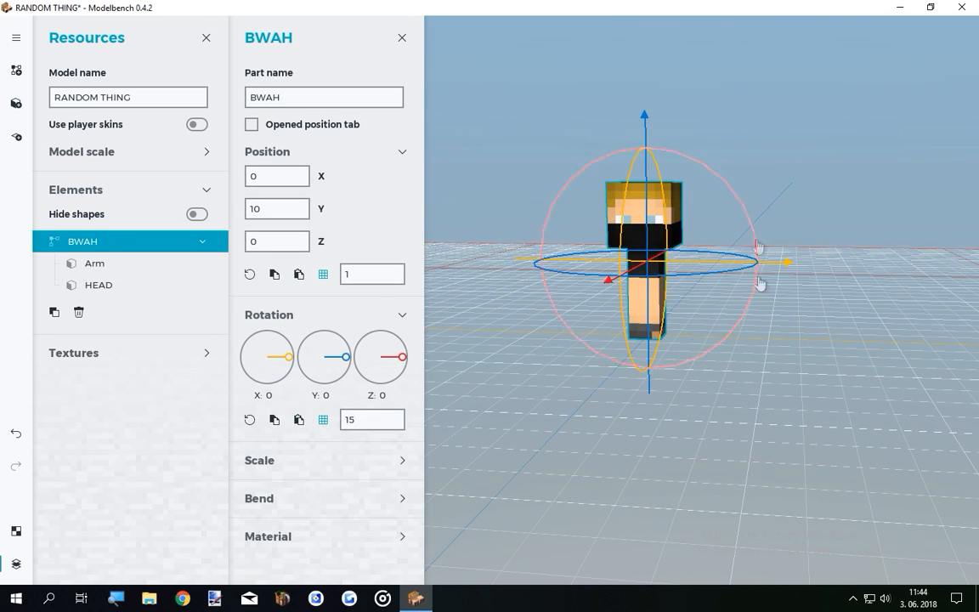
click(16, 70)
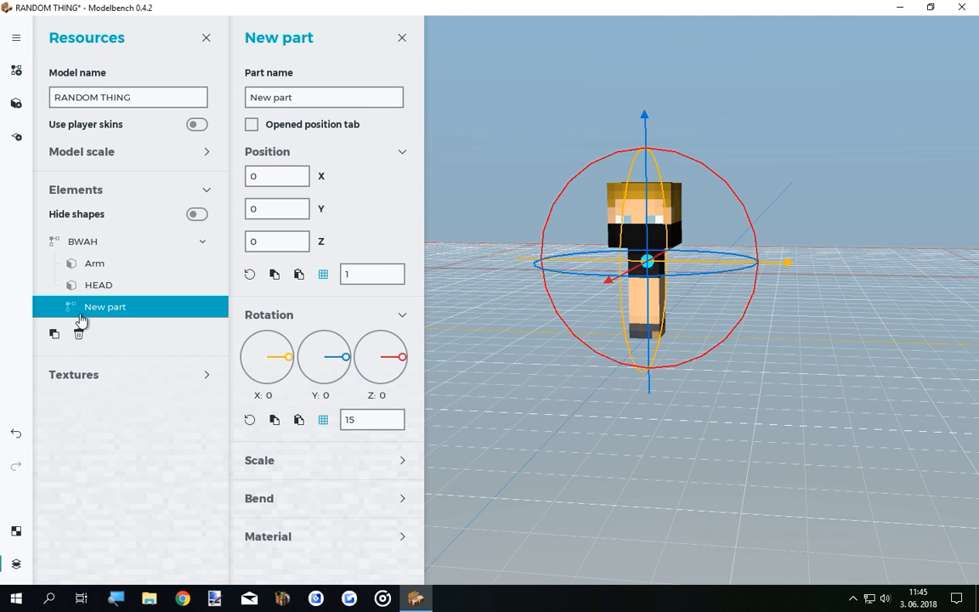
mouse_move(96, 313)
mouse_down()
mouse_move(128, 310)
mouse_move(81, 313)
mouse_up()
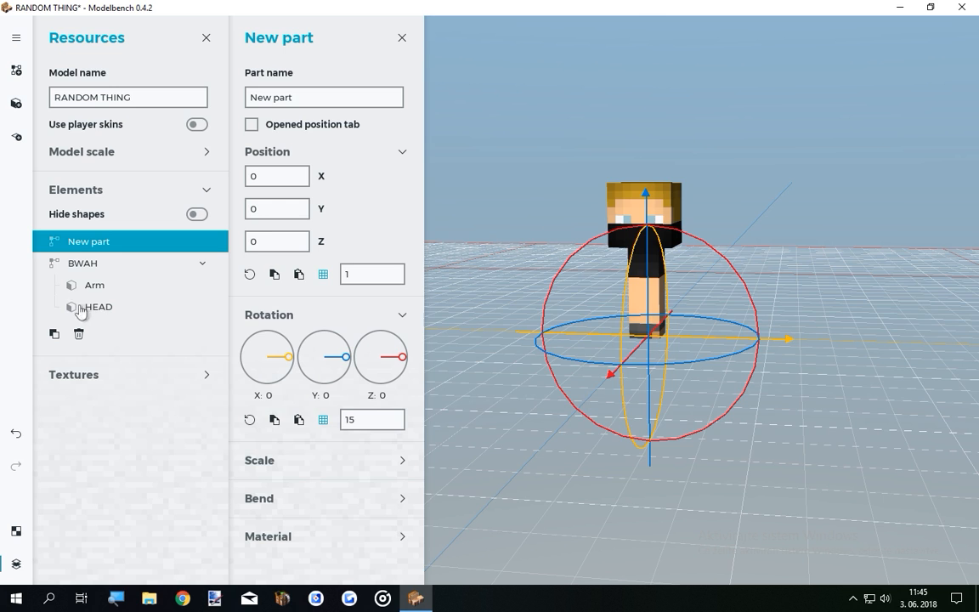
Collapse the BWAH part's contents and rename the new part as RANDOMMMM.
click(202, 263)
click(85, 263)
click(87, 243)
click(109, 263)
click(119, 241)
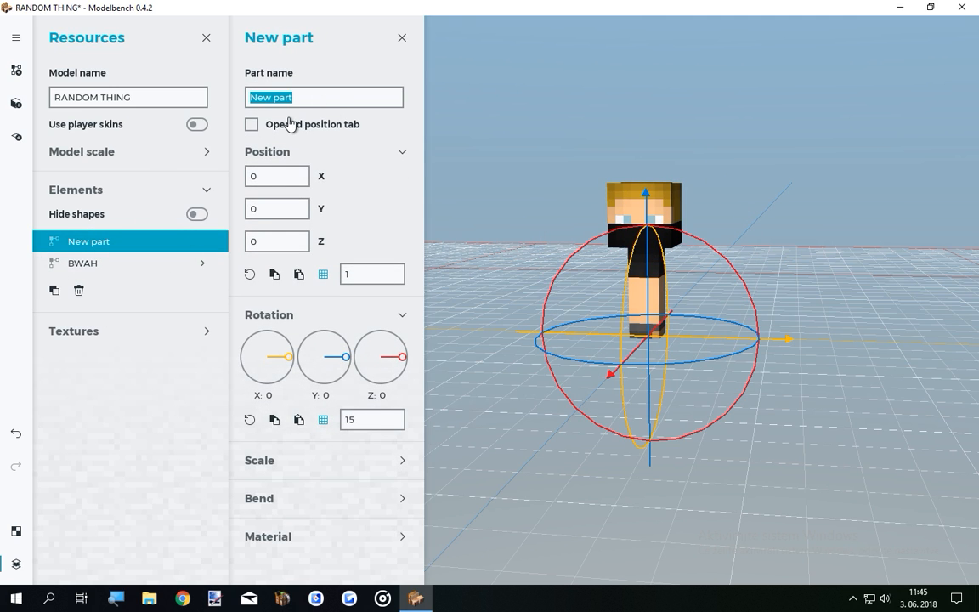
text(RANDOMMMM)
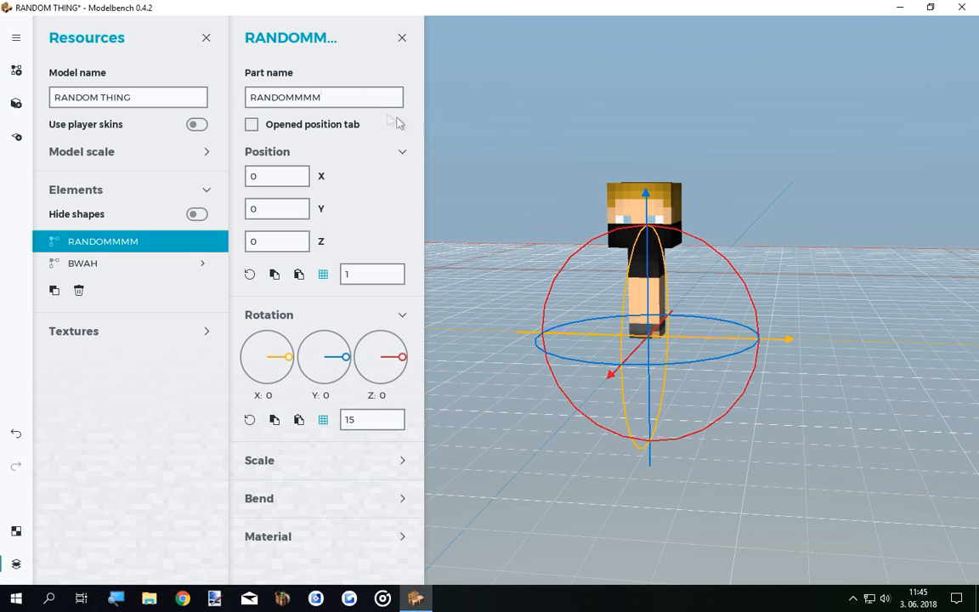
Add a cube shape to the RANDOMMMM part and resize and place its texture mapping over the torso area of the skin.
click(17, 104)
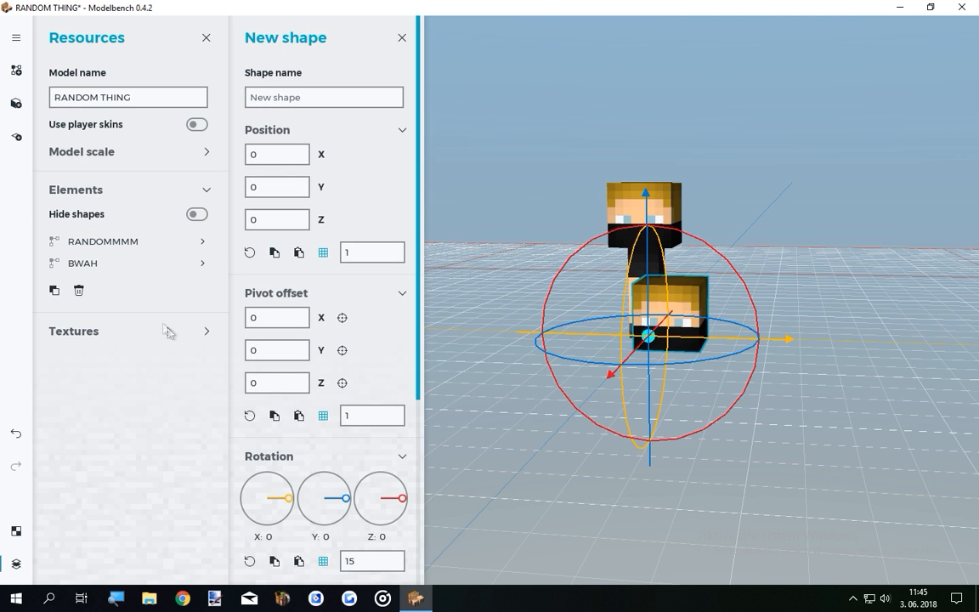
click(16, 531)
drag(533, 423, 671, 472)
drag(511, 347, 544, 406)
drag(630, 462, 629, 490)
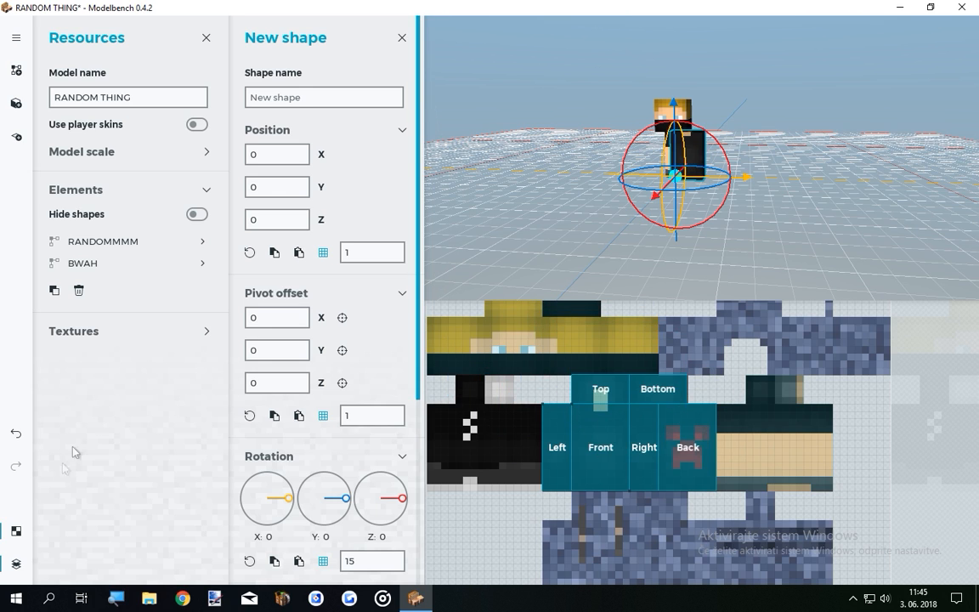
click(17, 530)
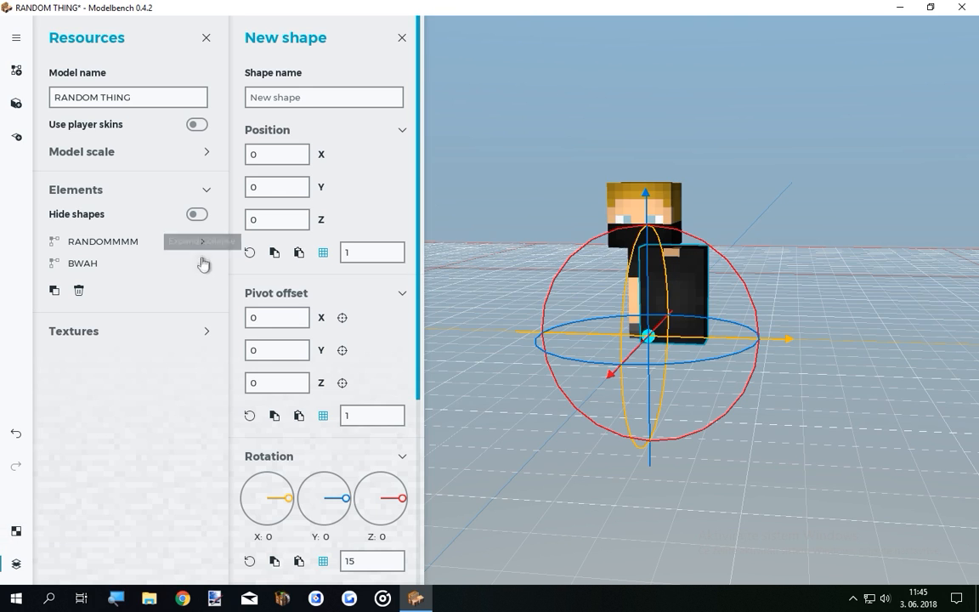
Expand the RANDOMMMM part and rename its new shape as BODY.
click(202, 243)
click(109, 244)
click(109, 263)
click(327, 99)
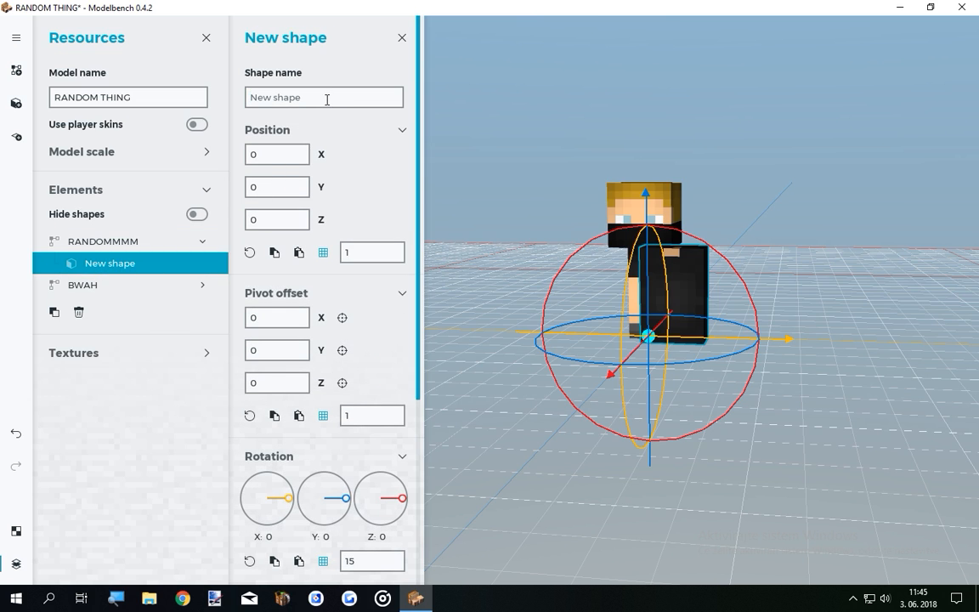
text(BODYAW)
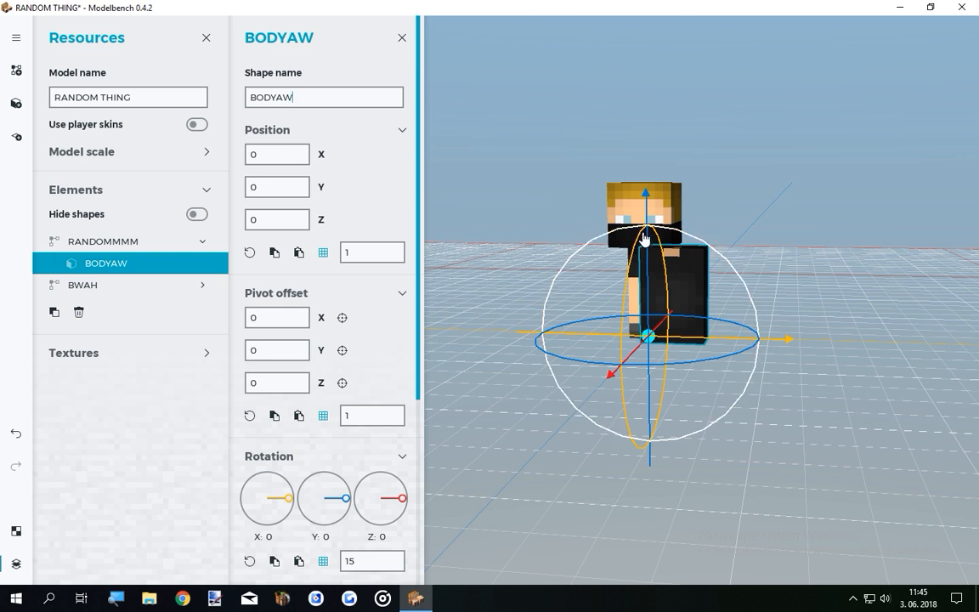
drag(540, 162, 593, 180)
double_click(310, 97)
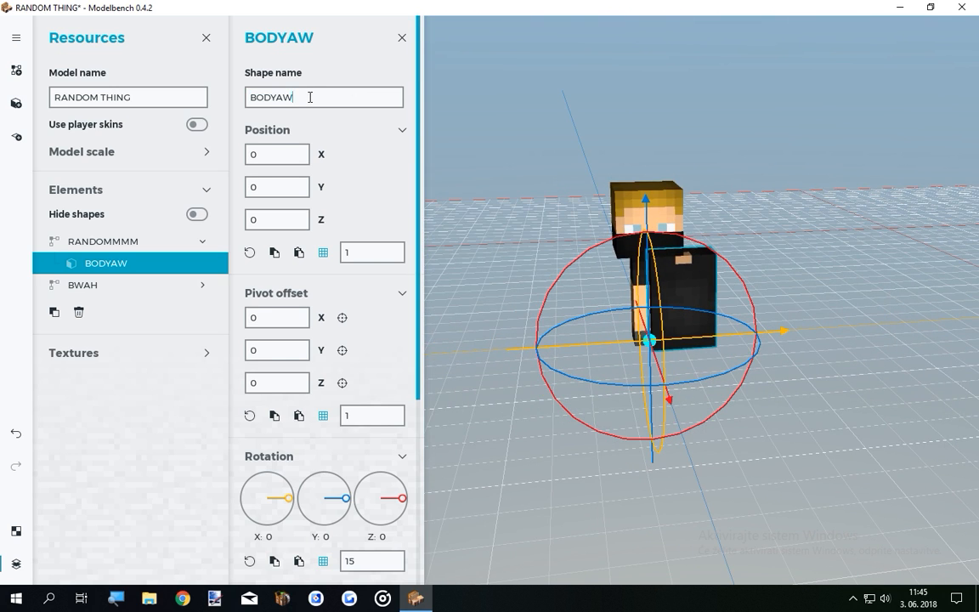
drag(539, 200, 567, 161)
Rotate the BODY shape to 90 degrees on Z and set its pivot offset to X -4, Y -12 and Z -2.
scroll(374, 399, down, 2)
drag(402, 404, 384, 391)
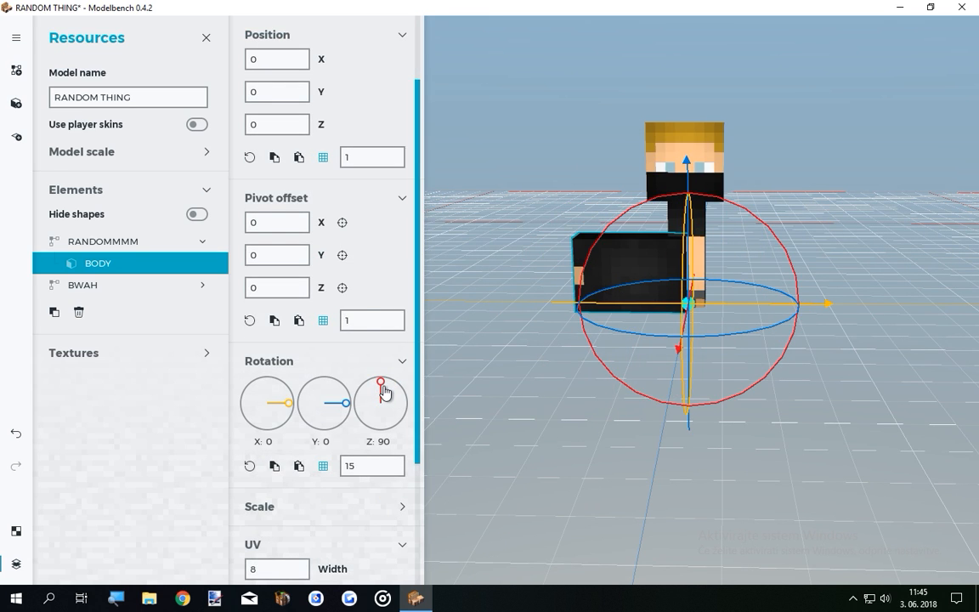
drag(321, 223, 156, 257)
drag(501, 245, 671, 246)
drag(322, 224, 270, 239)
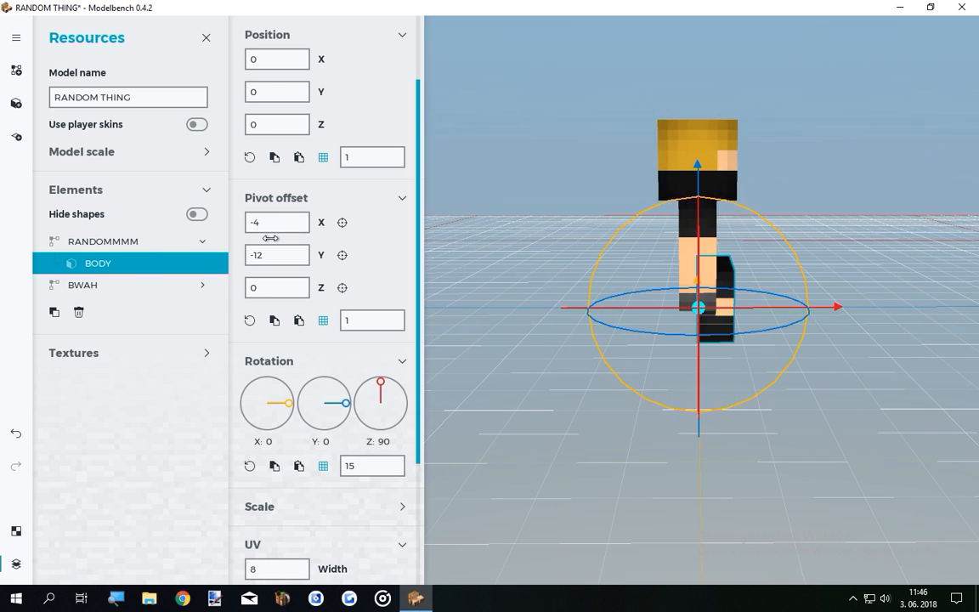
drag(321, 295, 293, 295)
drag(543, 272, 442, 246)
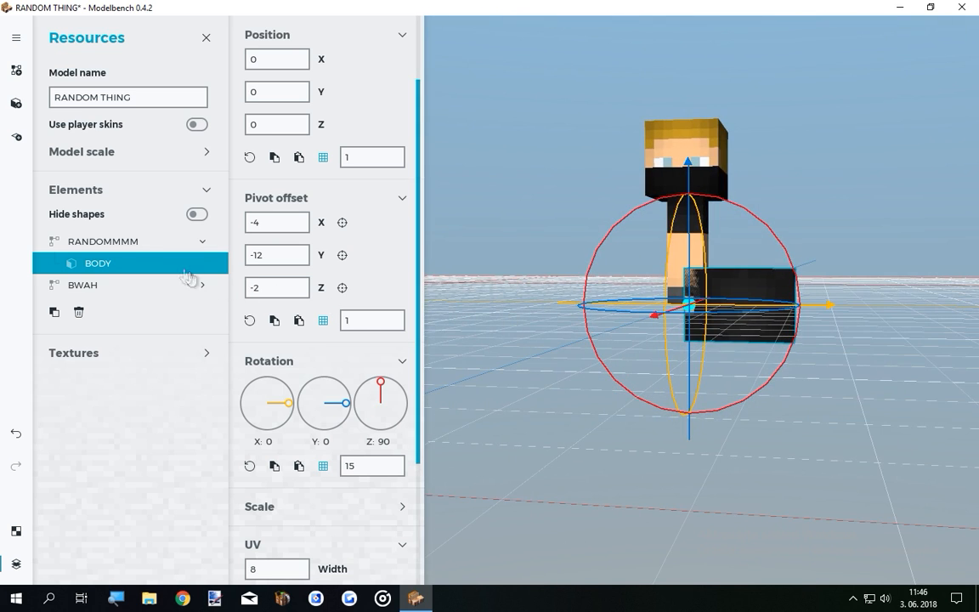
Move the RANDOMMMM part to position X 2, Y 7 so it attaches to the side of the Arm.
click(131, 248)
drag(691, 257, 693, 207)
drag(850, 255, 839, 253)
click(848, 246)
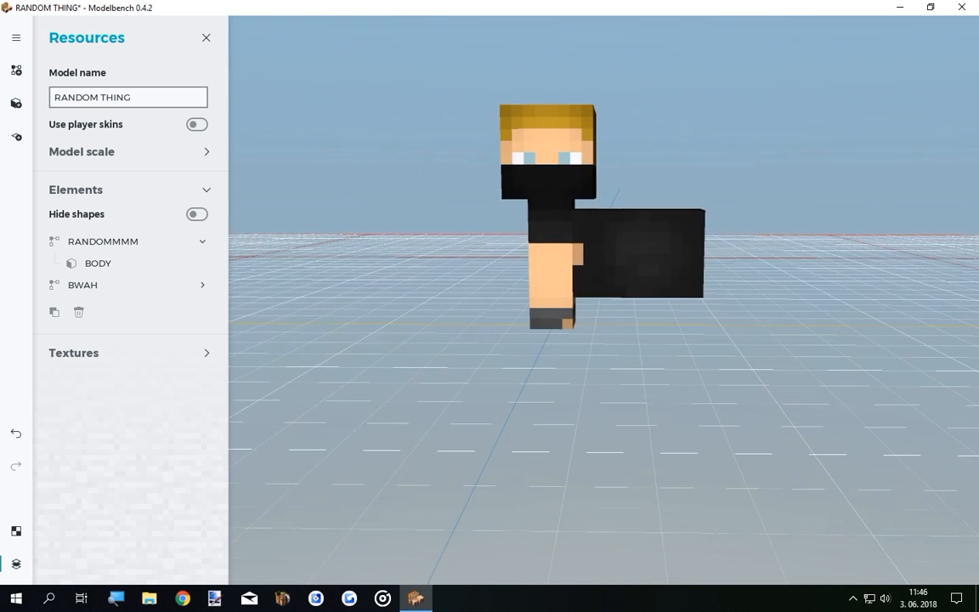
Compare the pivot positions of the RANDOMMMM part, its BODY shape and the BWAH part.
click(103, 245)
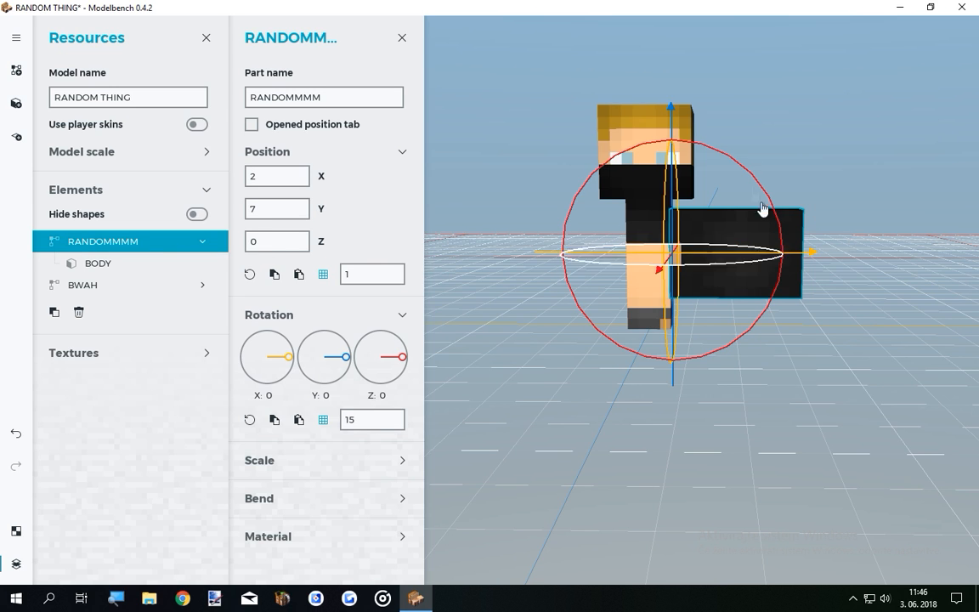
click(105, 267)
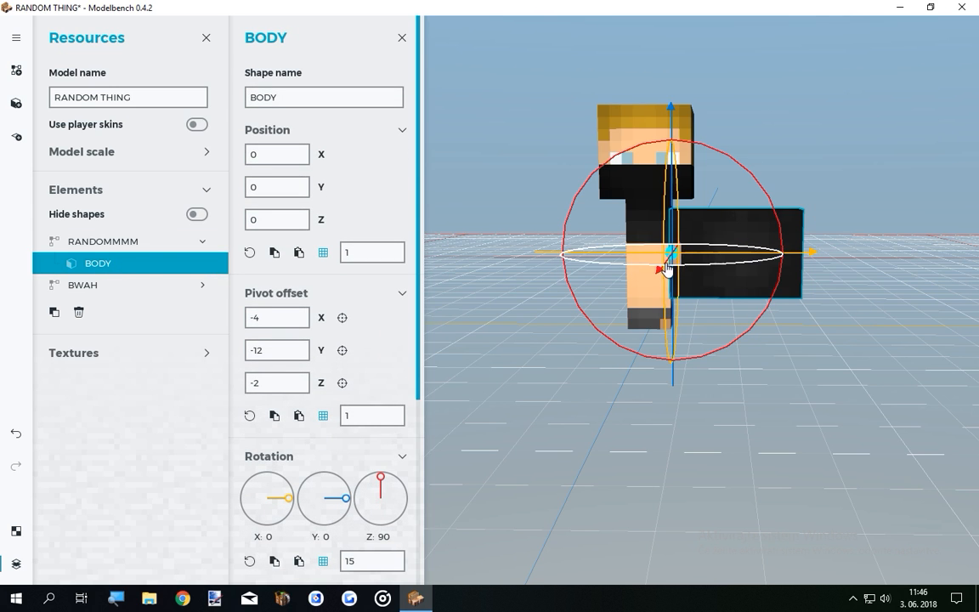
click(155, 247)
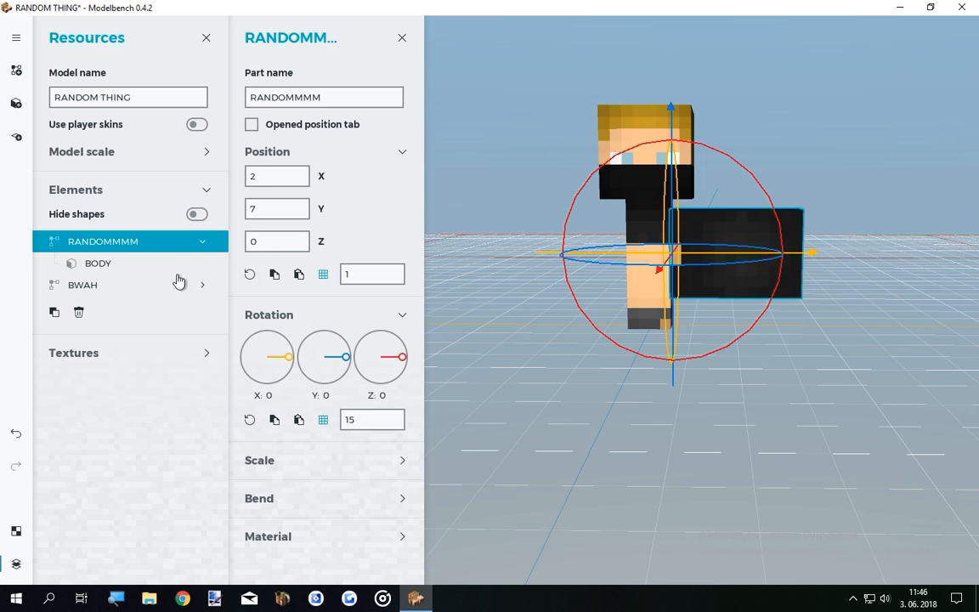
click(203, 285)
click(108, 294)
drag(689, 412, 707, 378)
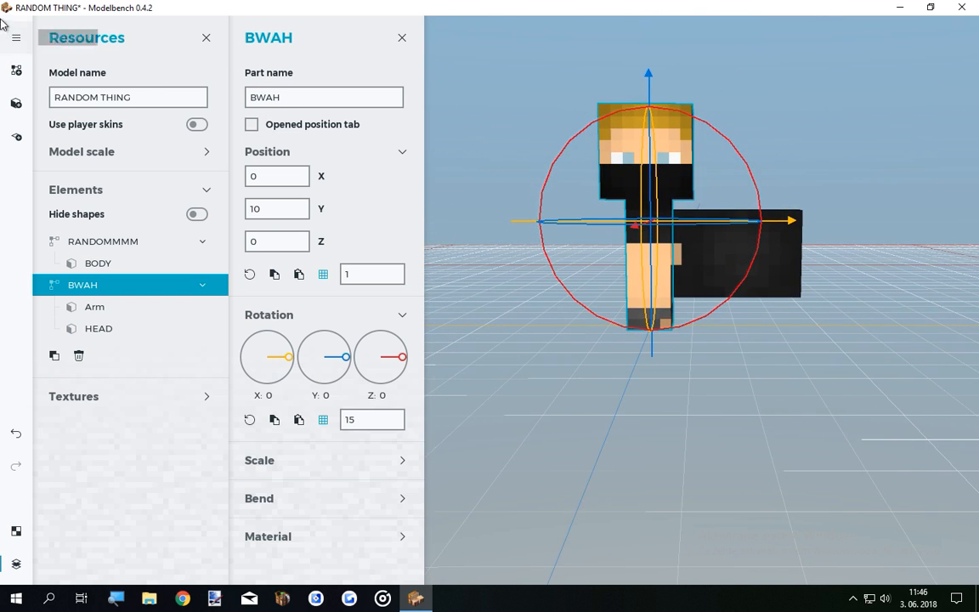
Save the model as Random thing in a new desktop folder named HEREEE.
click(15, 38)
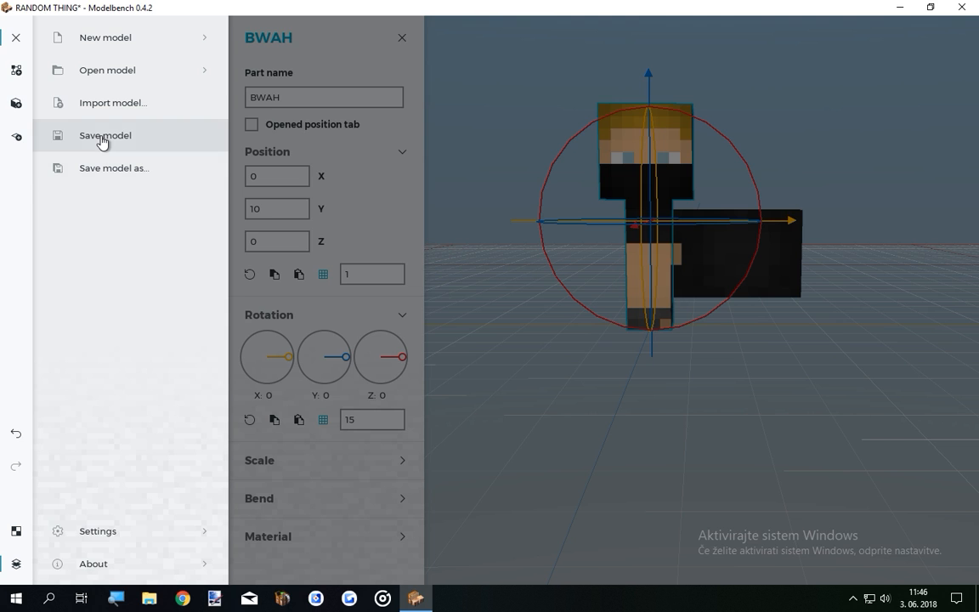
click(102, 141)
scroll(65, 102, up, 5)
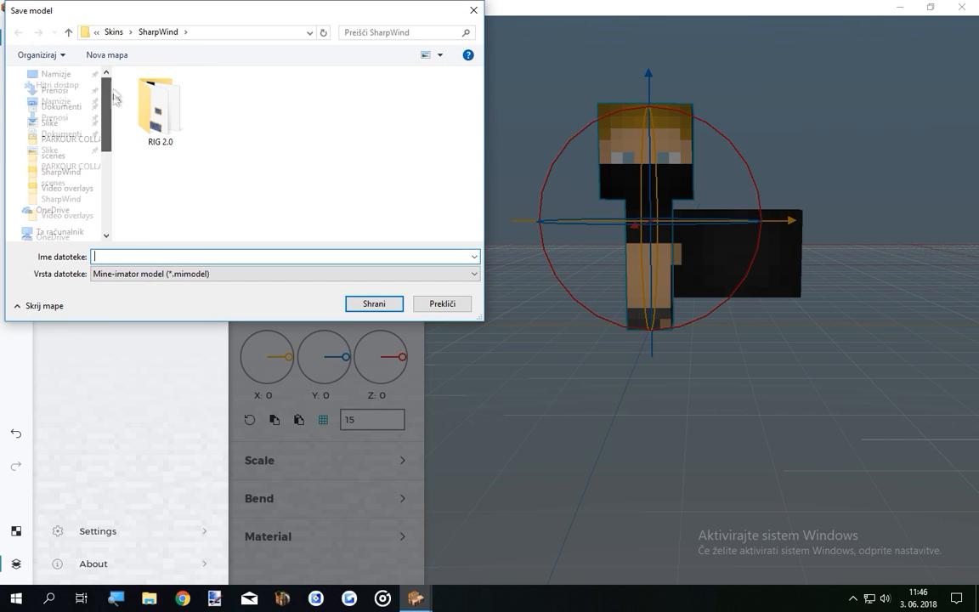
click(64, 102)
right_click(121, 208)
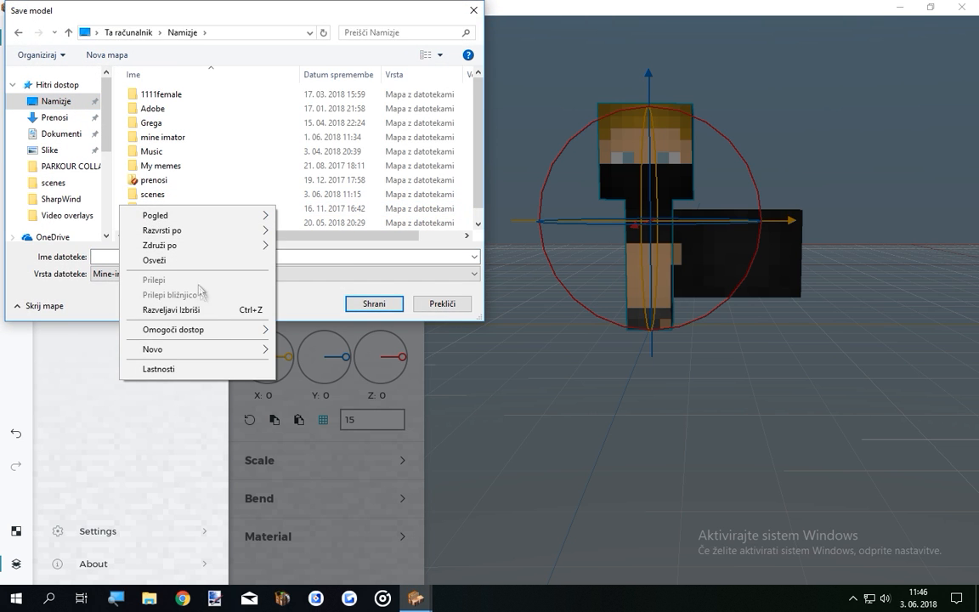
mouse_move(206, 349)
click(293, 350)
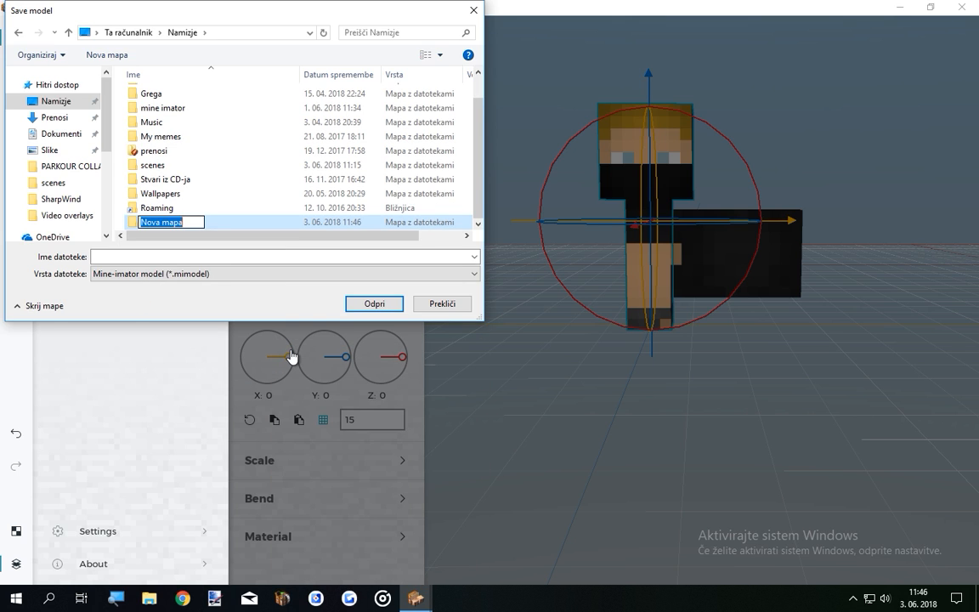
text(HEREEE)
key(Return)
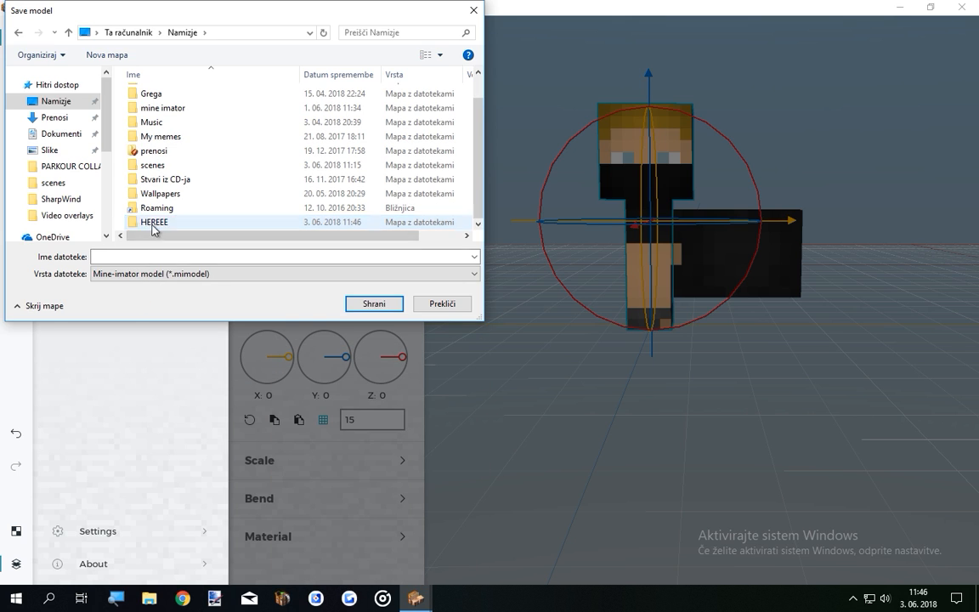
double_click(154, 226)
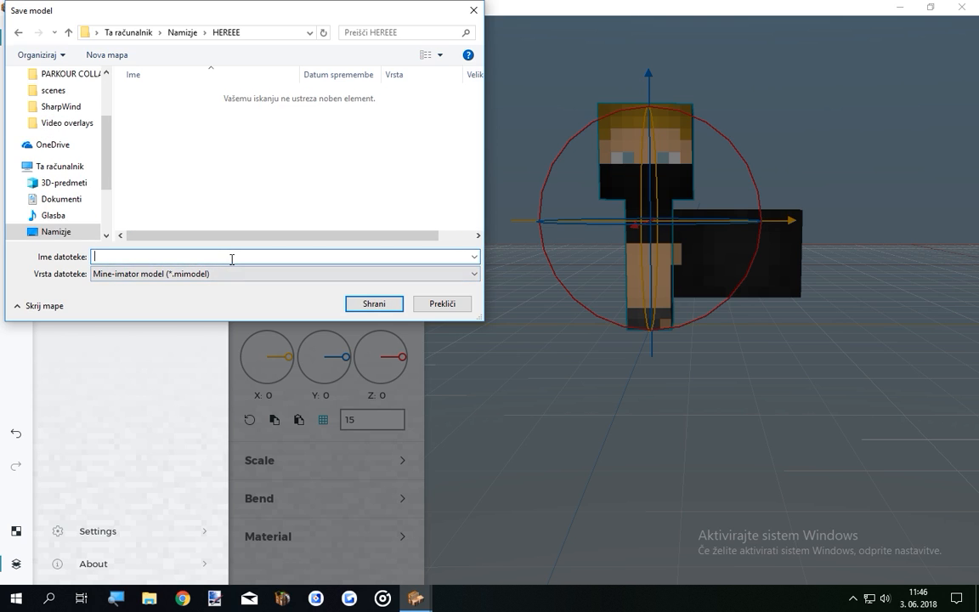
click(361, 305)
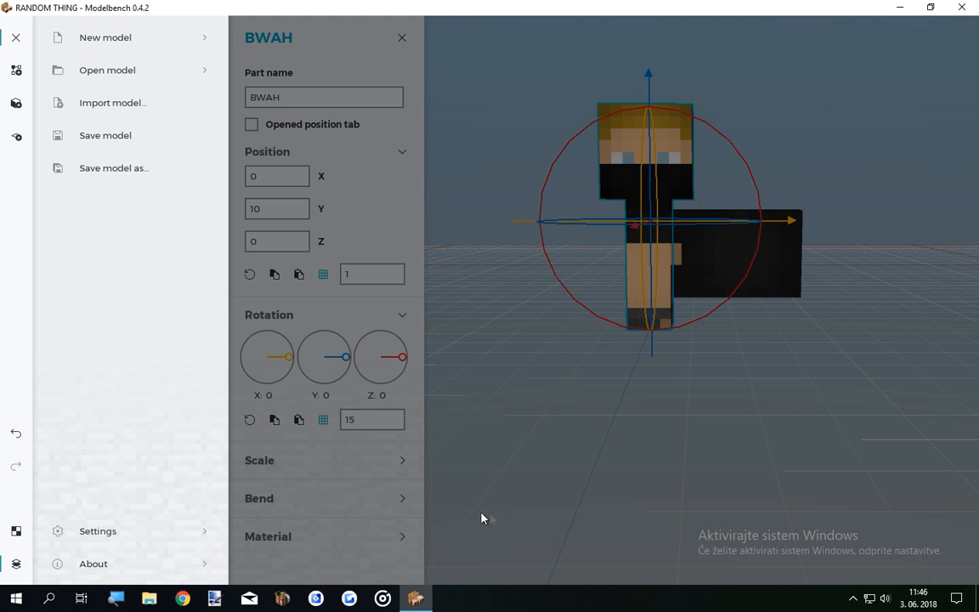
Close Modelbench and move the HEREEE folder to the middle of the desktop.
click(957, 8)
drag(26, 513, 510, 297)
drag(437, 241, 558, 361)
click(551, 355)
Open the HEREEE folder, examine the Oblivion texture and Random thing.mimodel files saved in it, and close the folder.
double_click(484, 304)
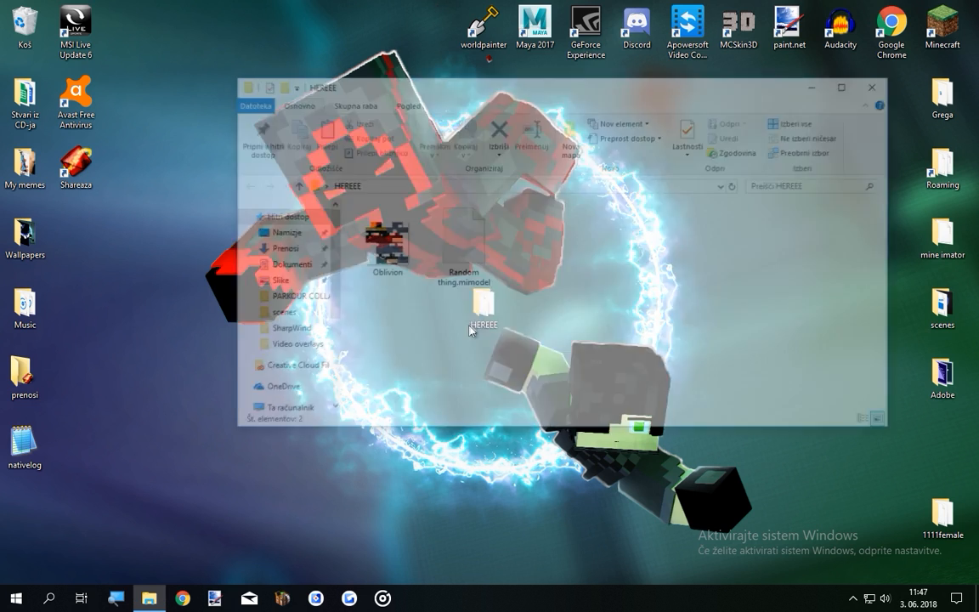
drag(424, 307, 533, 220)
click(380, 246)
drag(353, 319, 394, 247)
click(408, 333)
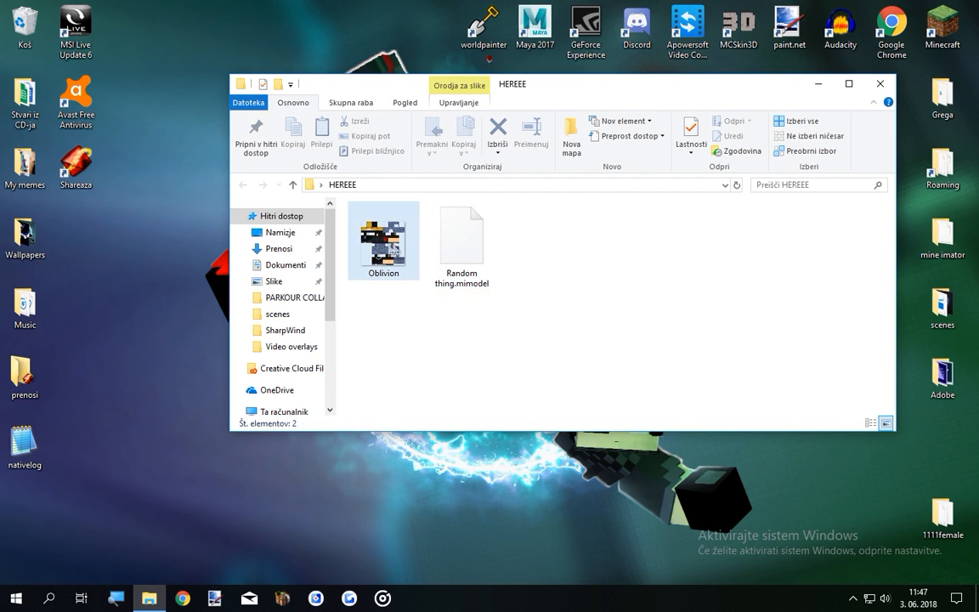
drag(533, 293, 297, 179)
drag(342, 300, 503, 196)
drag(535, 319, 330, 174)
click(690, 348)
click(879, 83)
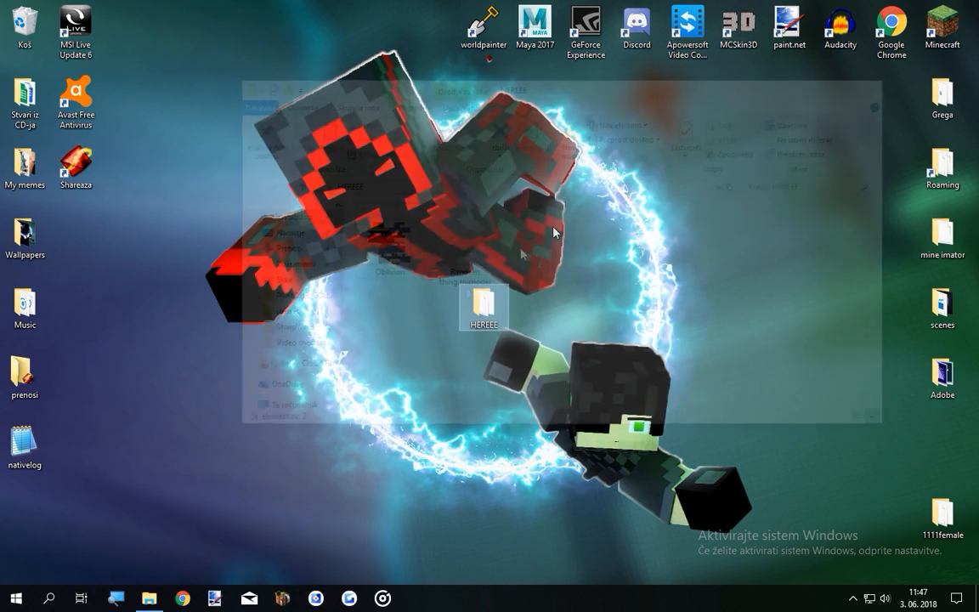
Switch to Mine-imator, open the recent project Tests, Thumbnails and delete the SOMETHING instance from the timeline.
click(282, 598)
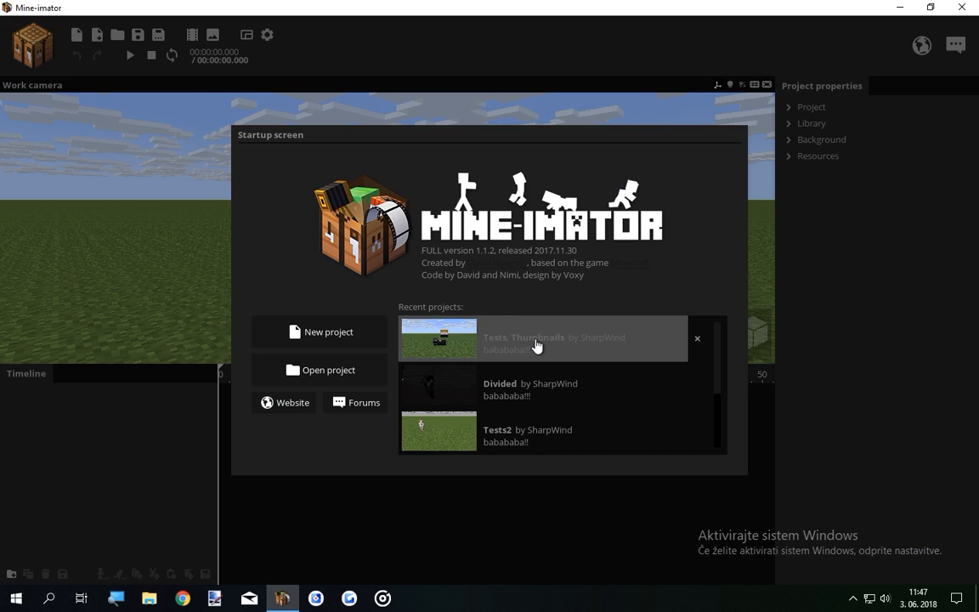
click(536, 346)
click(31, 394)
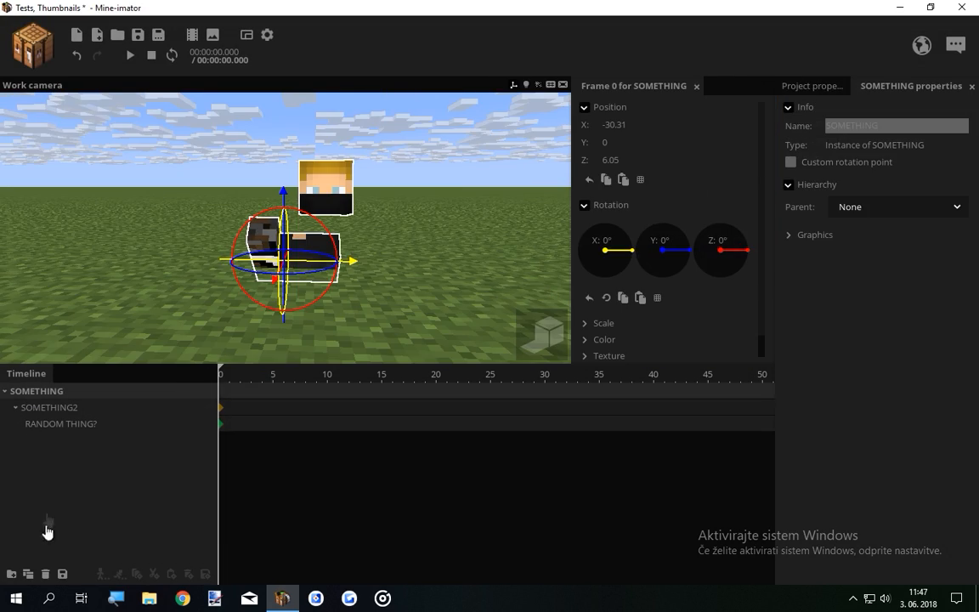
click(46, 573)
Remove the old model from the project library and save the project.
click(806, 123)
click(816, 278)
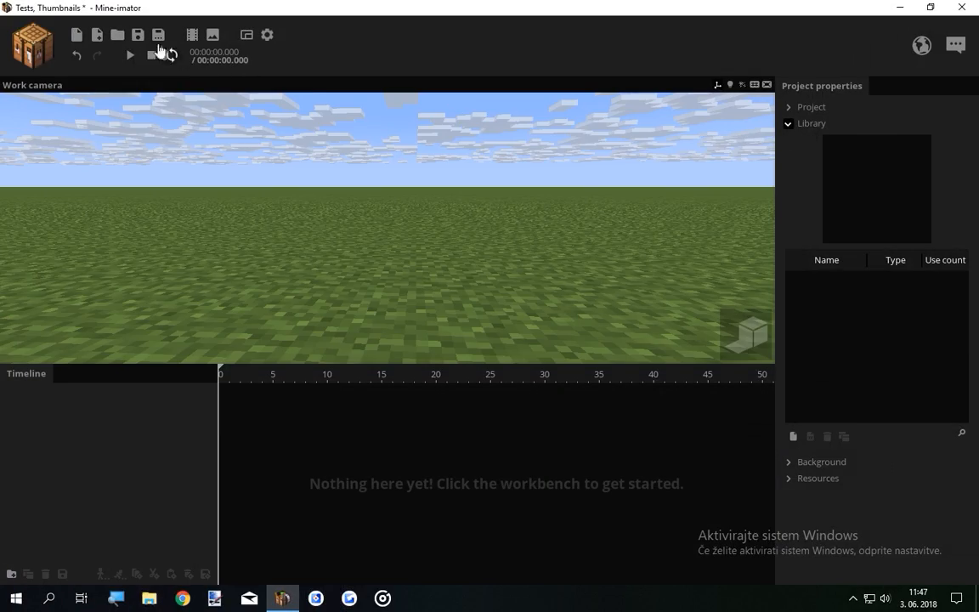
click(137, 35)
Create a model instance in the scene from the external file Random thing.mimodel in the HEREEE folder, using its default texture.
click(32, 46)
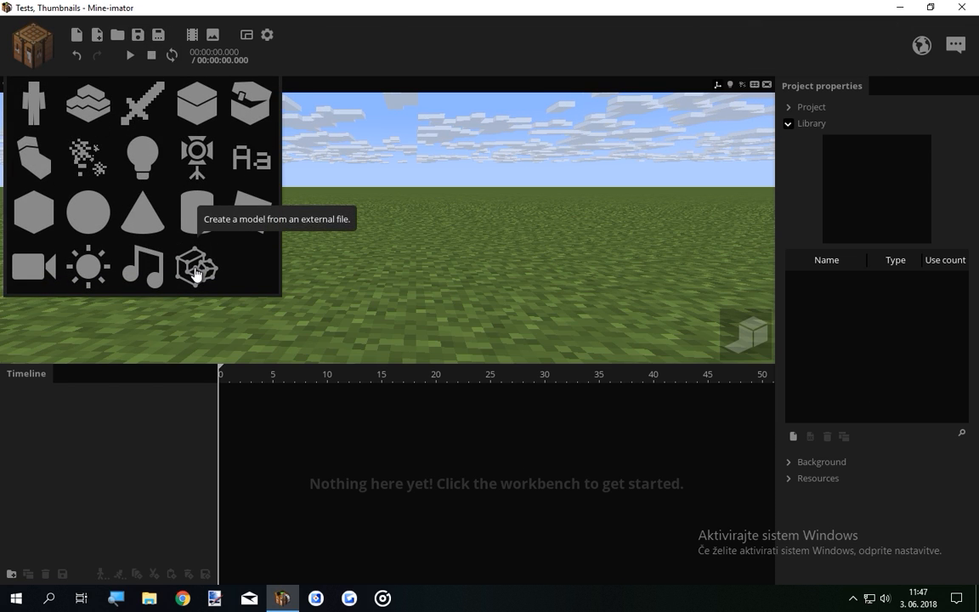
click(194, 270)
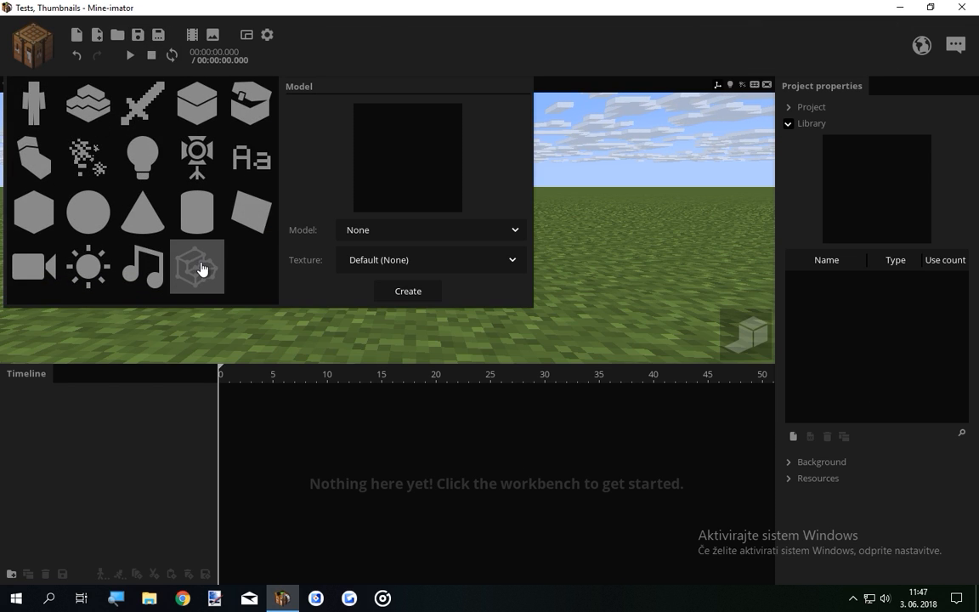
click(372, 231)
click(391, 273)
click(369, 113)
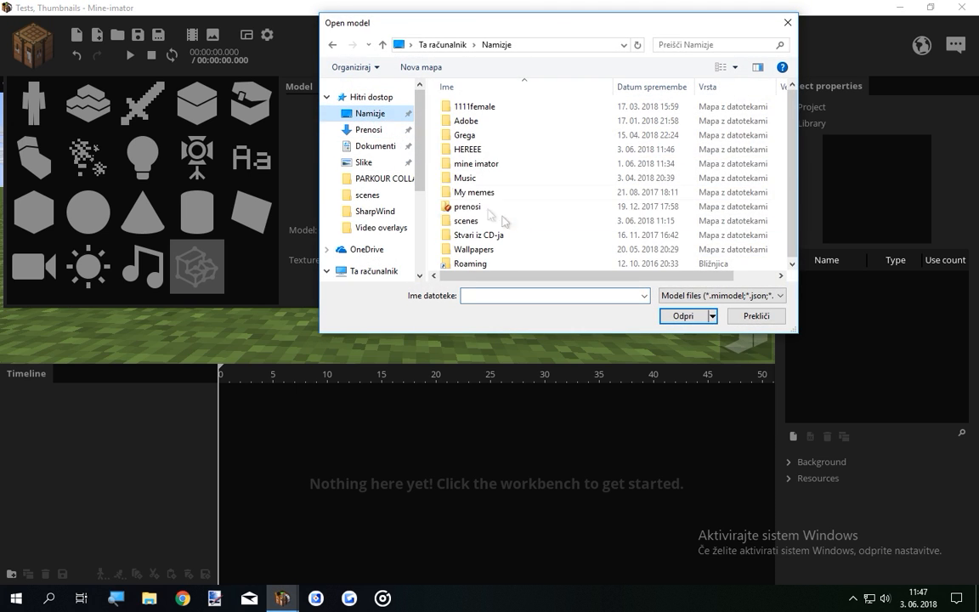
double_click(467, 150)
click(497, 108)
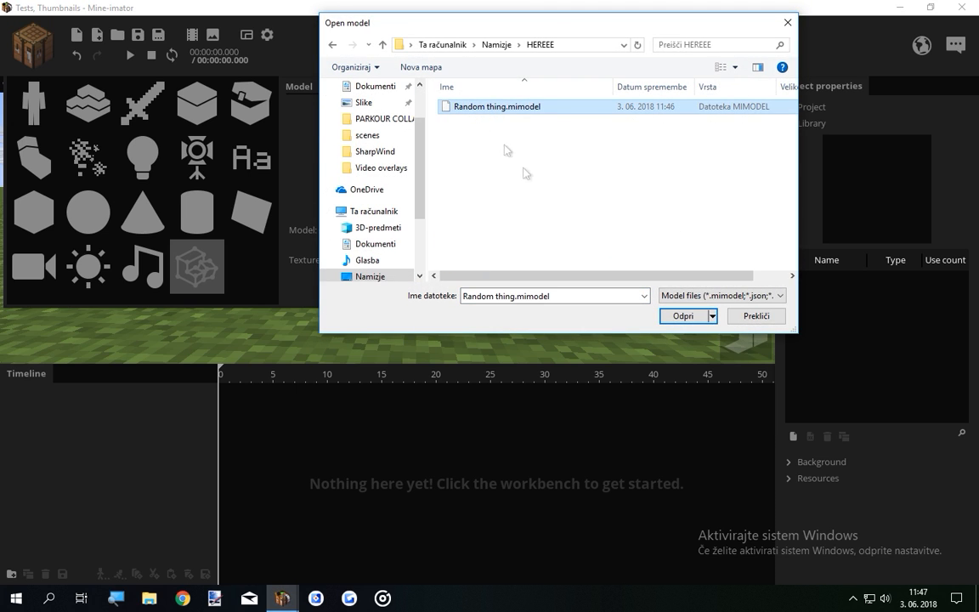
click(683, 315)
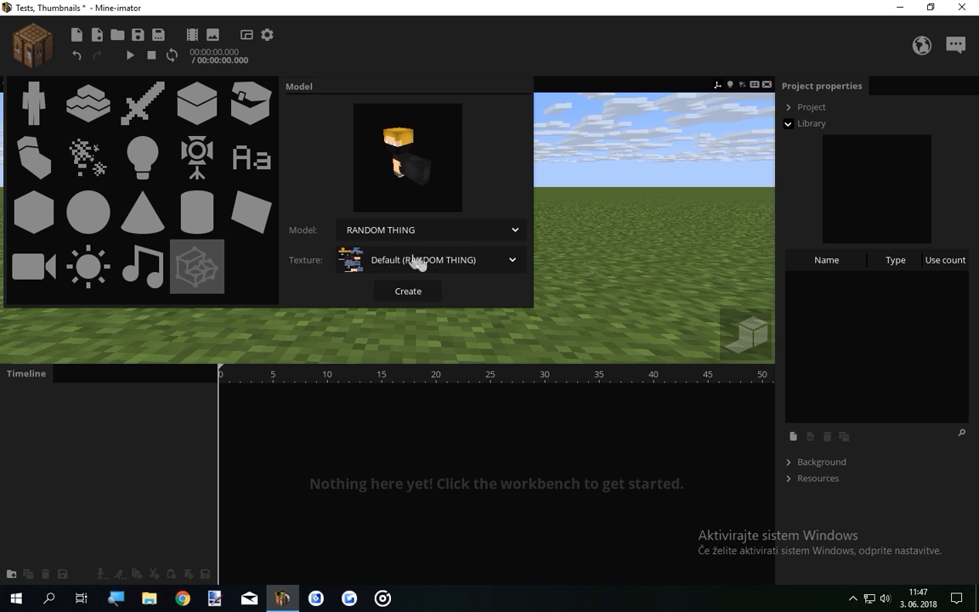
click(402, 292)
drag(407, 299, 479, 289)
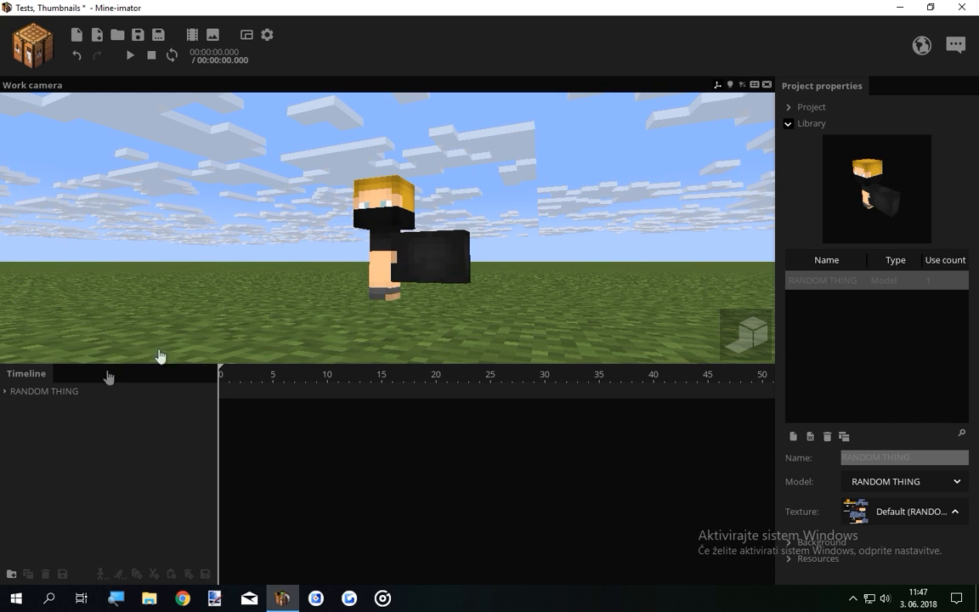
Expand RANDOM THING in the timeline and inspect the whole model and its BWAH part.
click(5, 392)
click(58, 394)
mouse_move(279, 195)
mouse_down()
mouse_move(280, 212)
mouse_move(279, 198)
mouse_up()
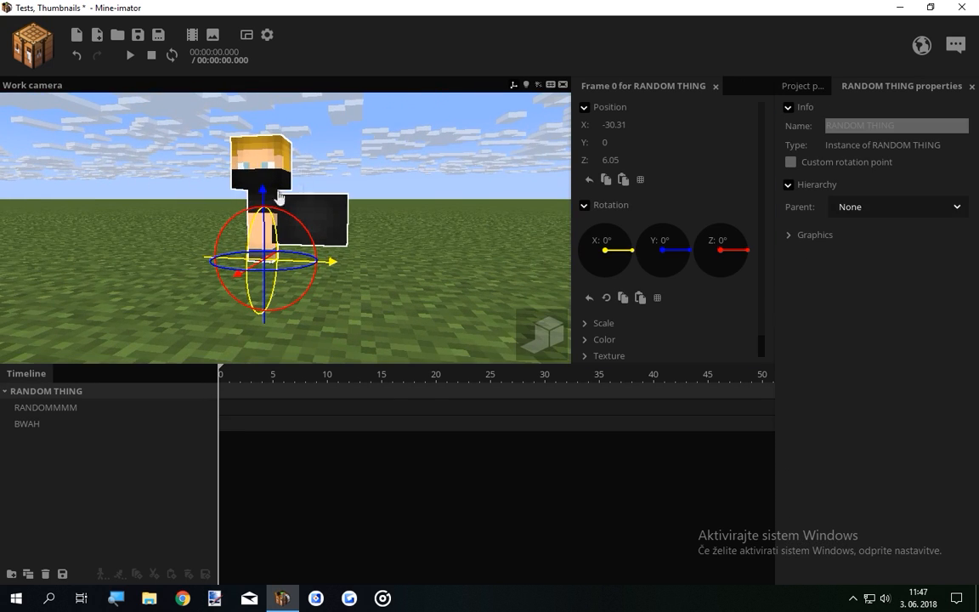
click(38, 425)
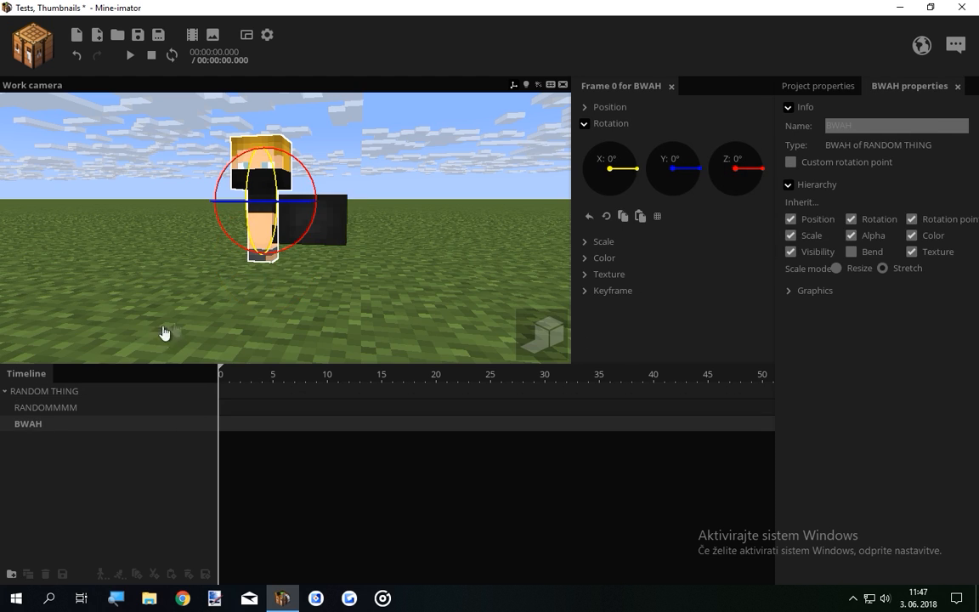
Try tilting the BWAH part about its X axis and reset that rotation to 0.
drag(302, 237, 326, 247)
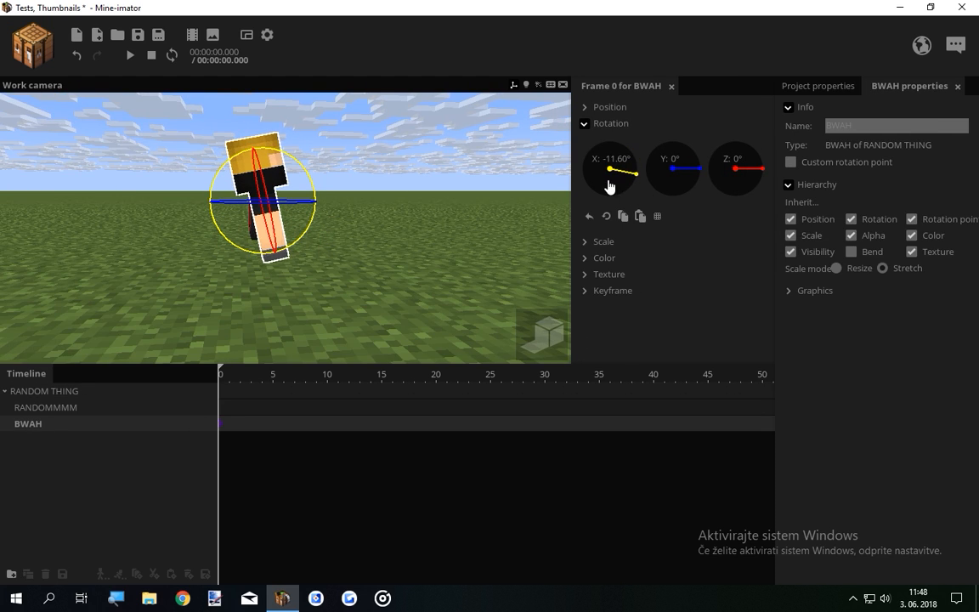
right_click(610, 184)
drag(263, 314, 192, 328)
scroll(192, 328, up, 3)
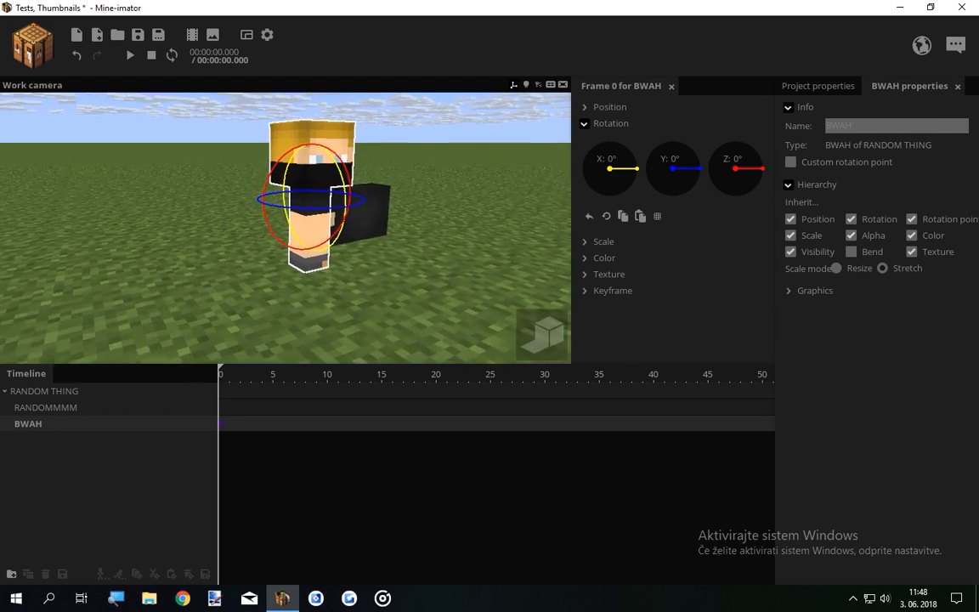
Select the BWAH part in the timeline and rotate it to 11.17° about its X axis.
drag(302, 338, 326, 271)
click(36, 459)
click(27, 427)
click(33, 463)
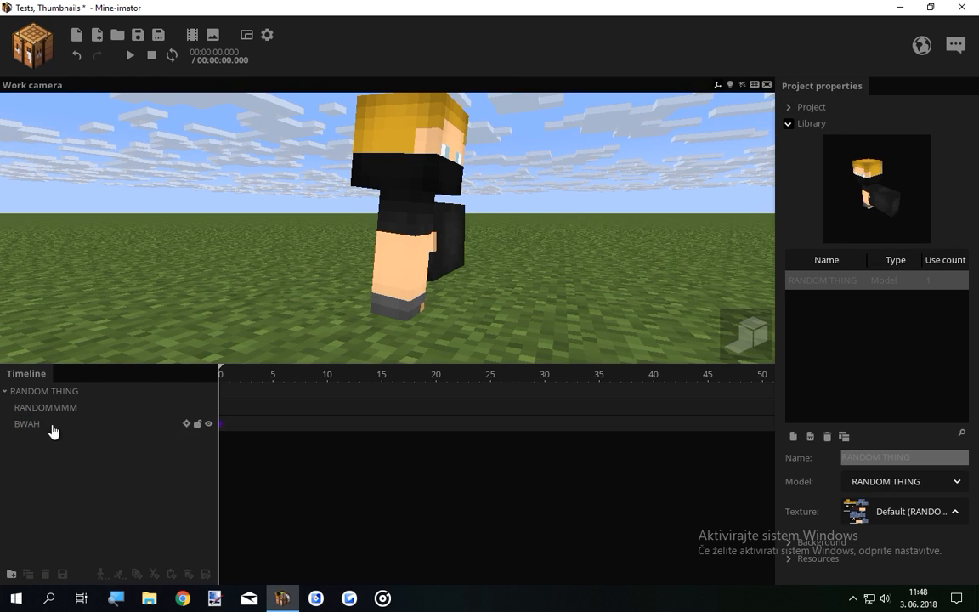
click(52, 429)
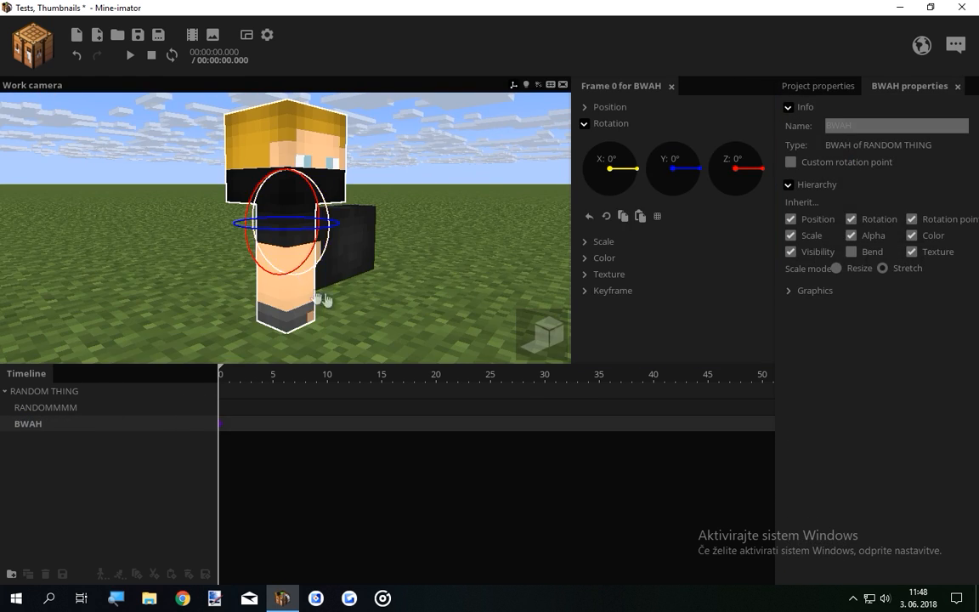
mouse_move(306, 278)
mouse_down()
mouse_move(371, 232)
mouse_move(305, 281)
mouse_up()
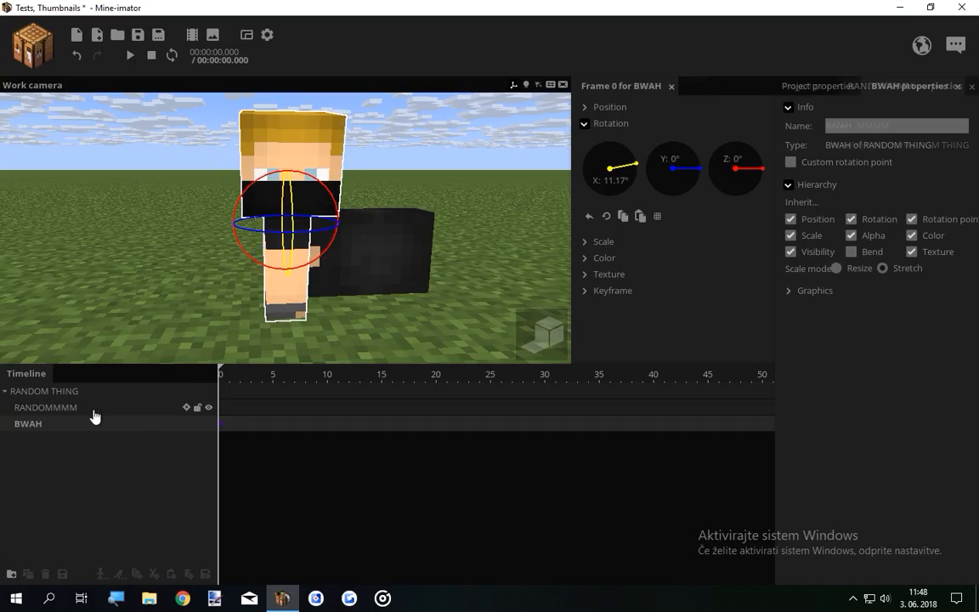
Select the RANDOMMMM part and rotate it to 46.58° about its Y axis.
click(93, 413)
drag(417, 301, 386, 271)
drag(436, 304, 519, 236)
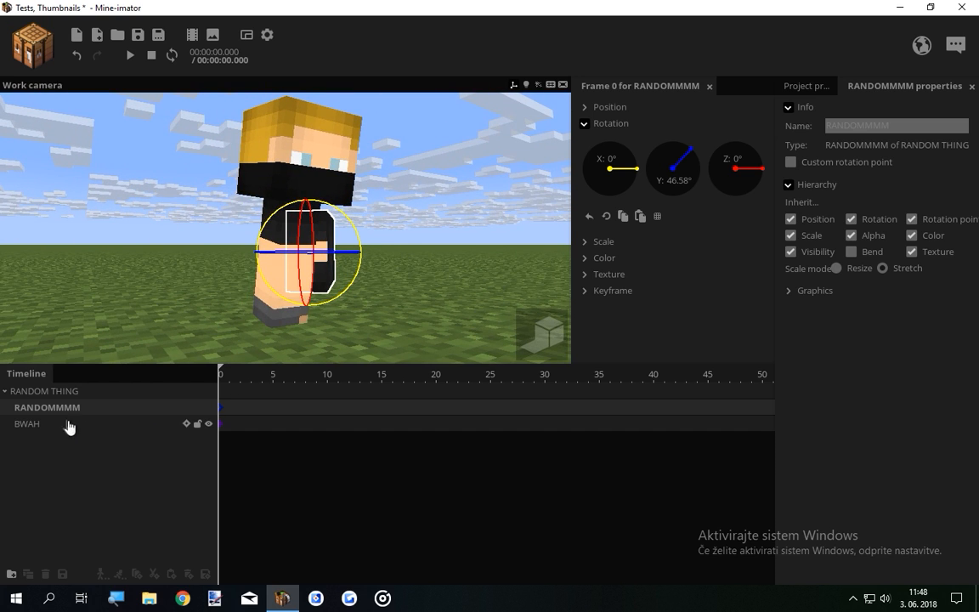
Check the rotated BWAH and RANDOMMMM parts from another angle and save the project.
click(72, 427)
drag(374, 322, 180, 372)
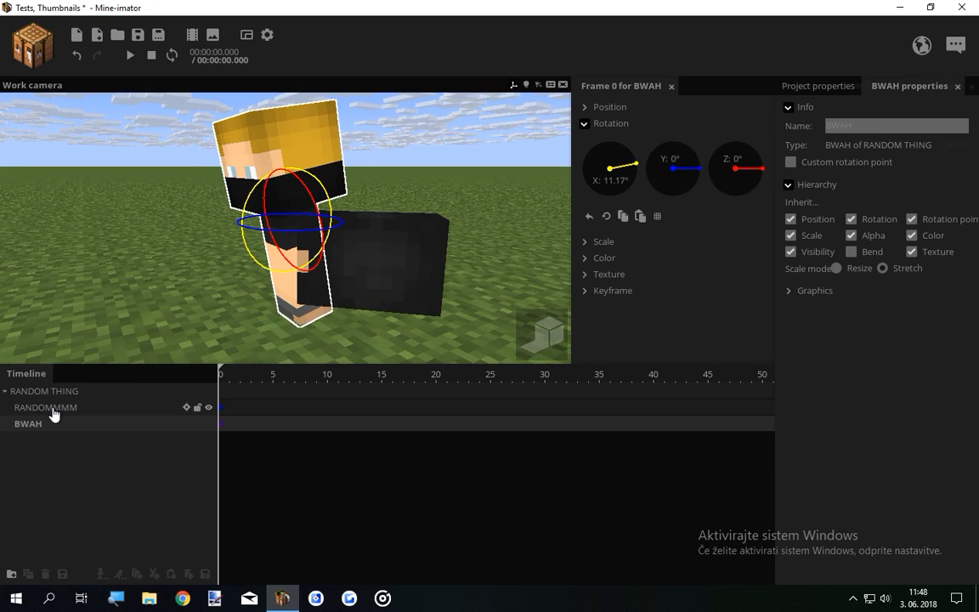
click(53, 414)
click(137, 34)
Examine the tilted BWAH part from several angles, both with and without its selection outline.
click(37, 423)
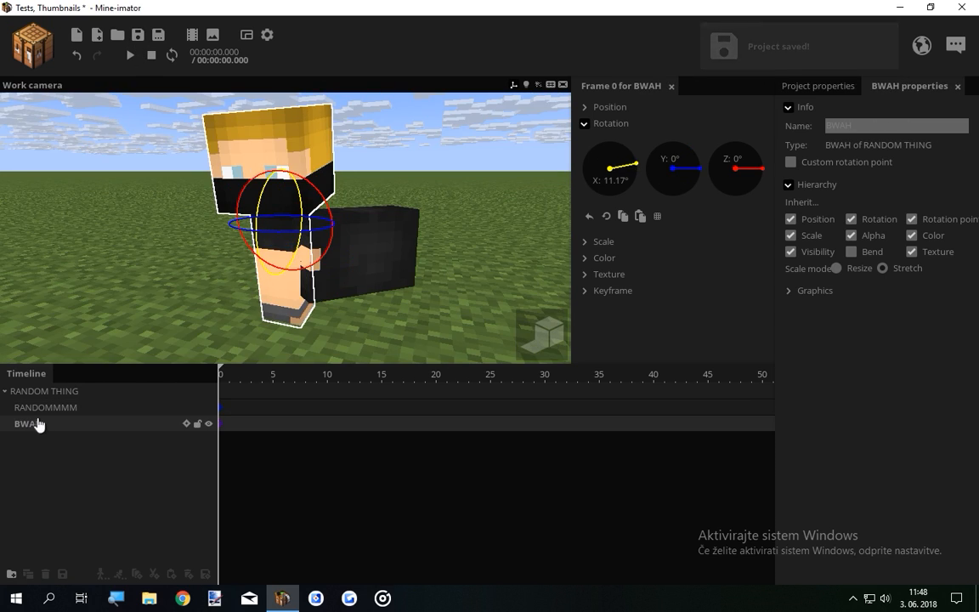
drag(153, 334, 155, 319)
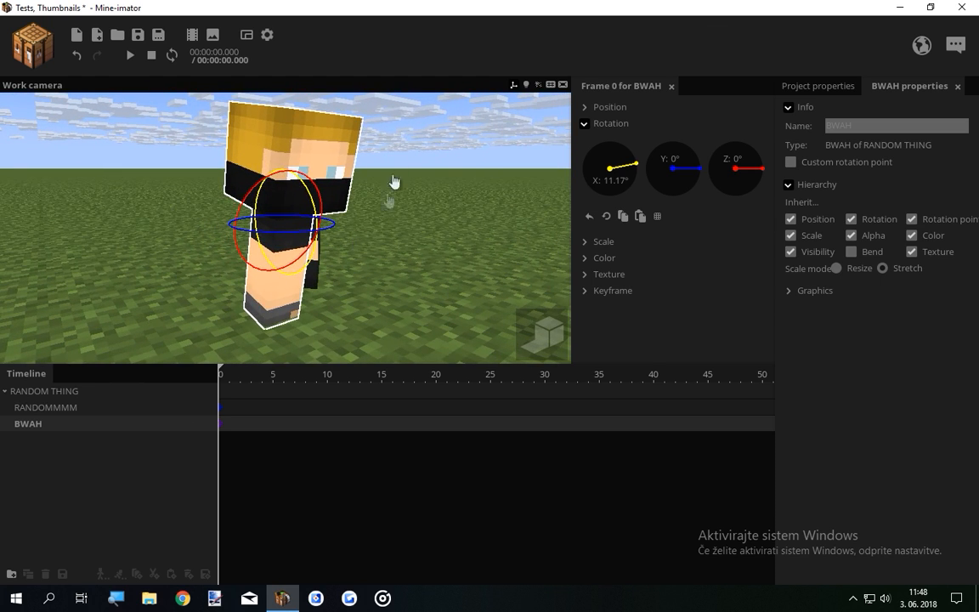
click(43, 461)
click(38, 424)
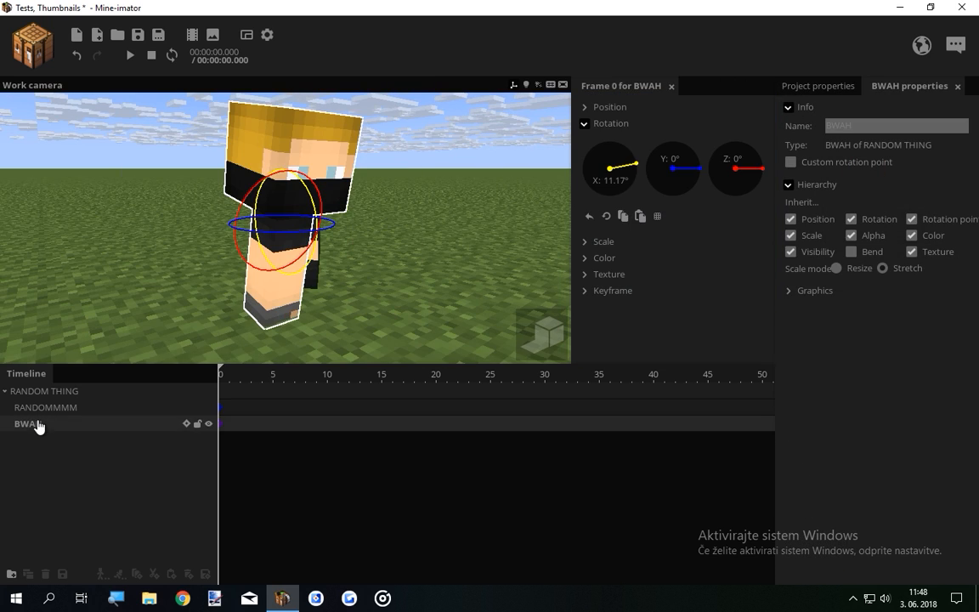
drag(290, 329, 250, 329)
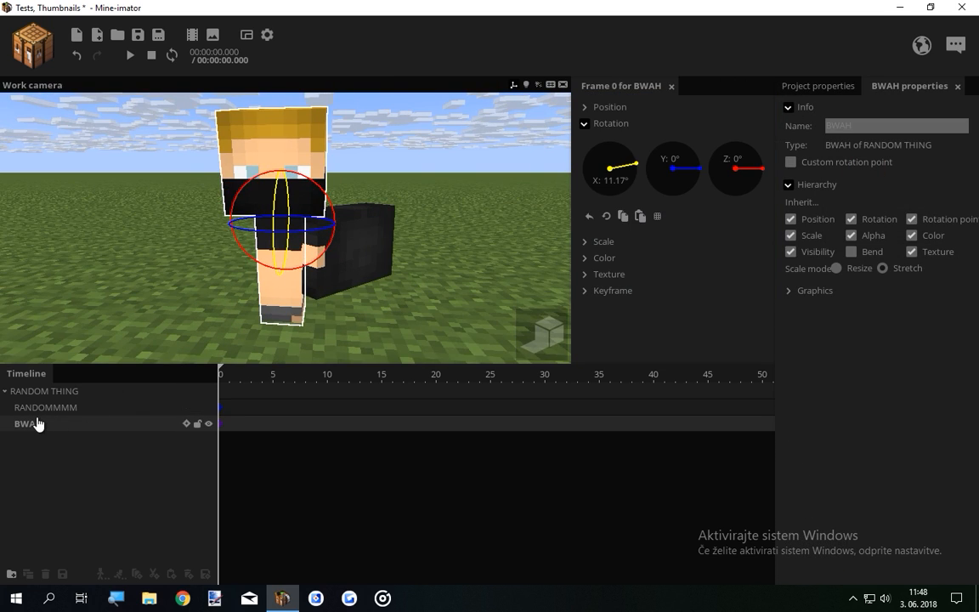
click(30, 448)
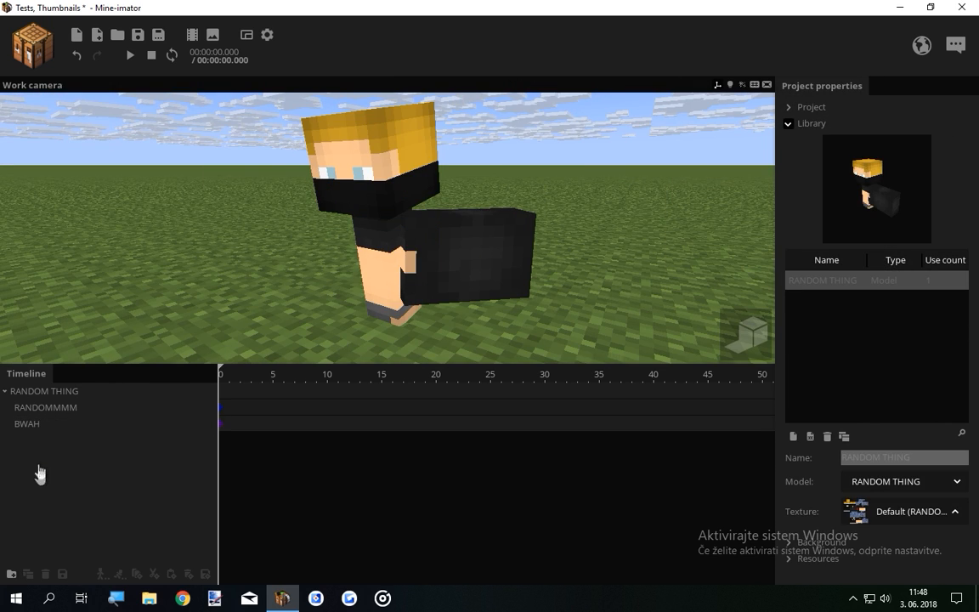
click(36, 428)
drag(326, 318, 343, 318)
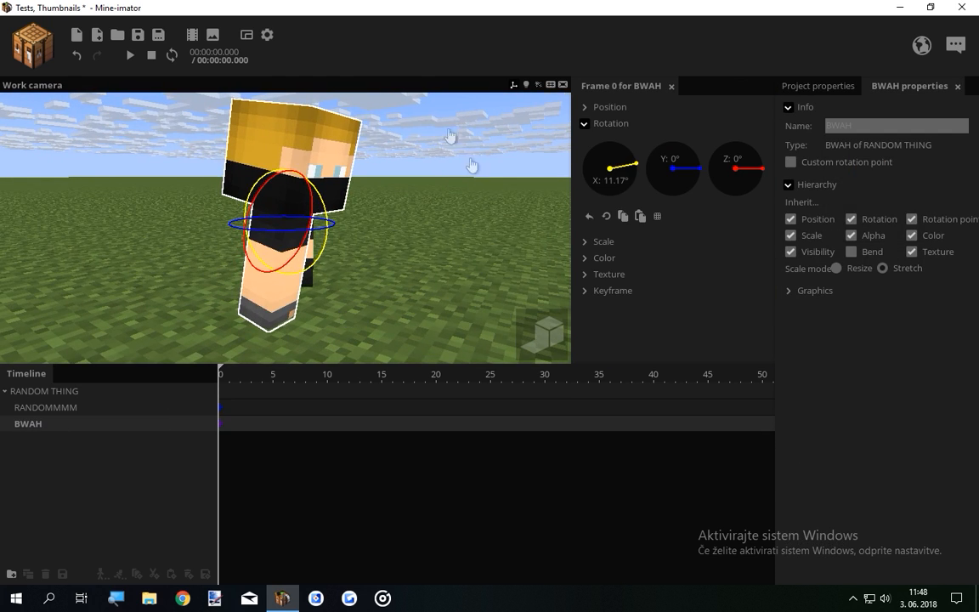
click(42, 444)
click(32, 429)
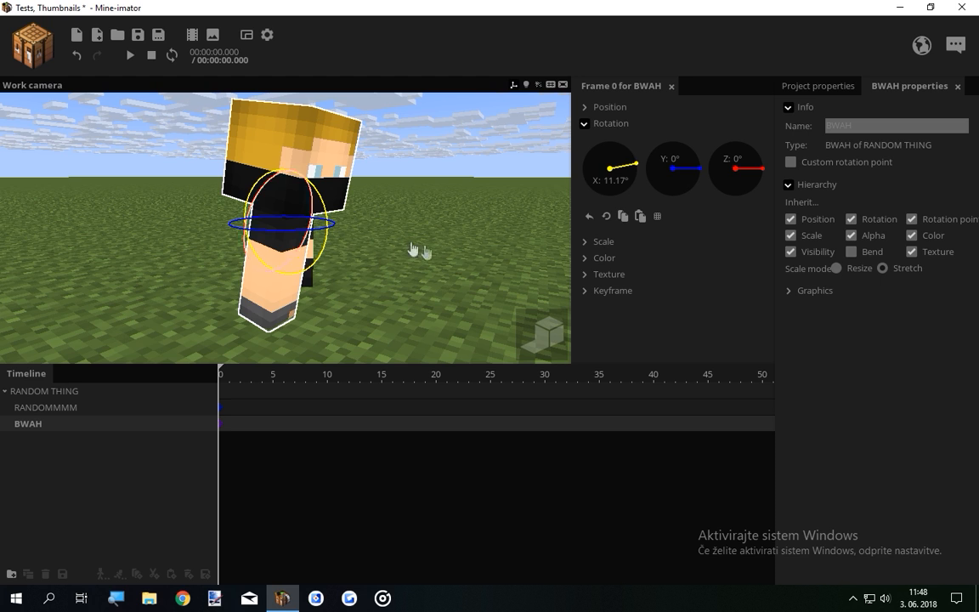
drag(375, 327, 336, 316)
Rotate the RANDOMMMM part to -103.03° about its Y axis and quit without saving the changes.
drag(432, 288, 510, 166)
click(372, 260)
key(alt+F4)
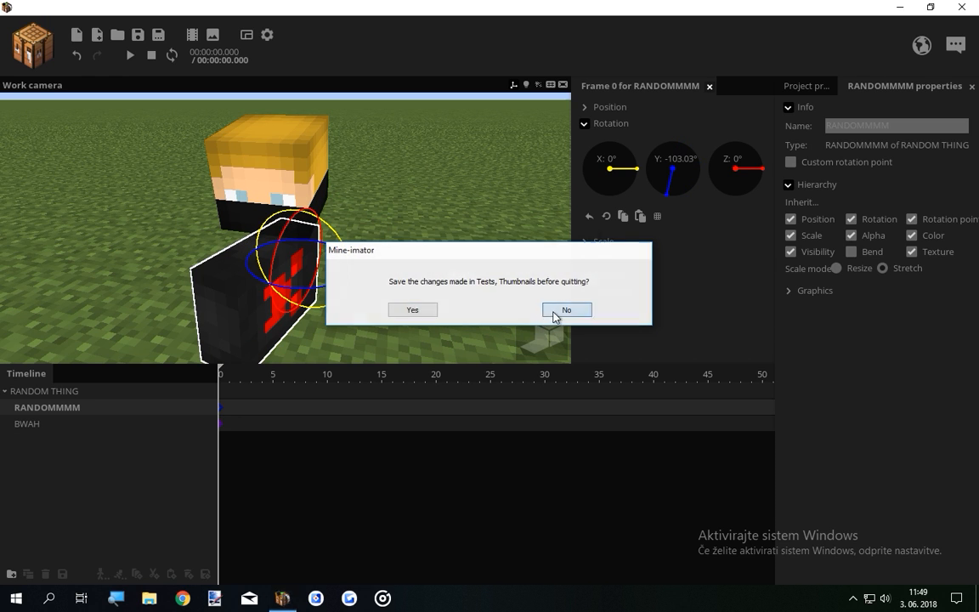
click(559, 310)
Launch Modelbench from the mine imator folder and create a model named HUMAN with no template and the Oblivion texture.
double_click(942, 231)
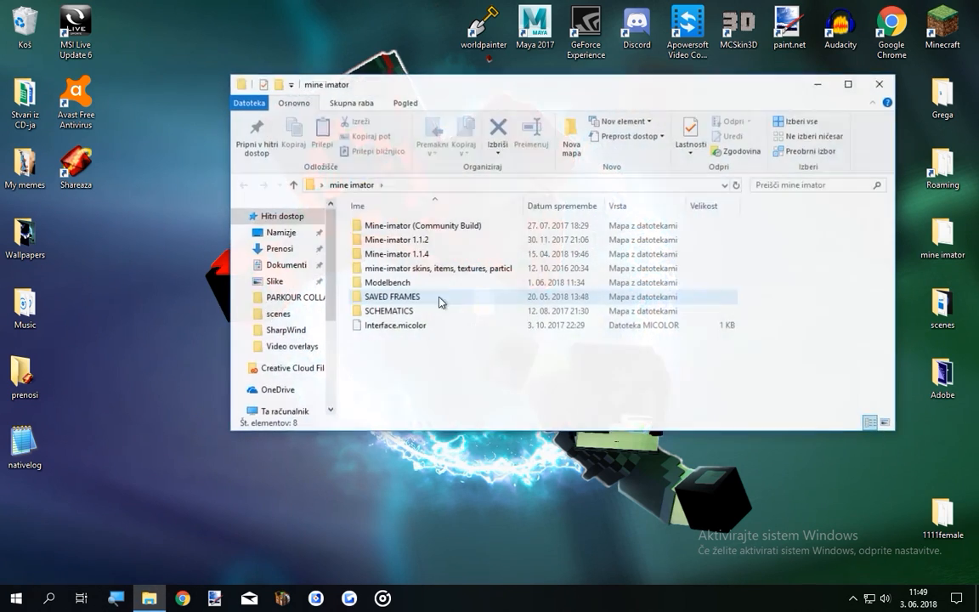
double_click(416, 280)
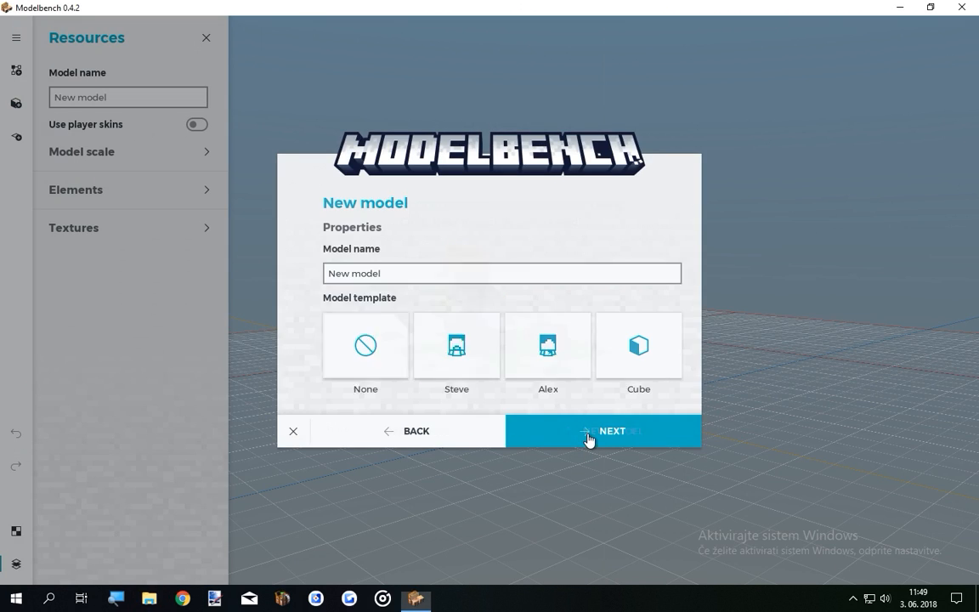
click(389, 279)
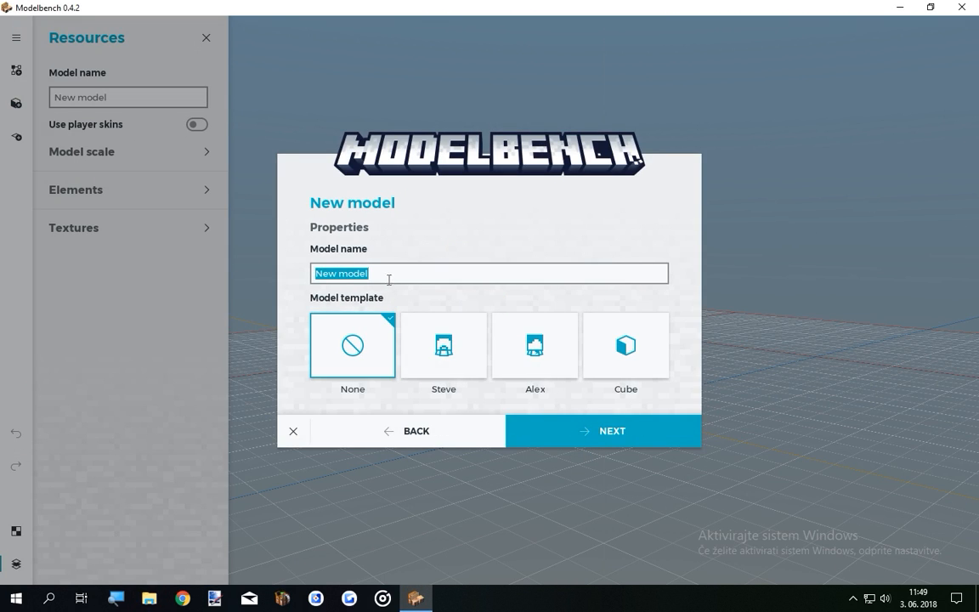
text(HUMAN)
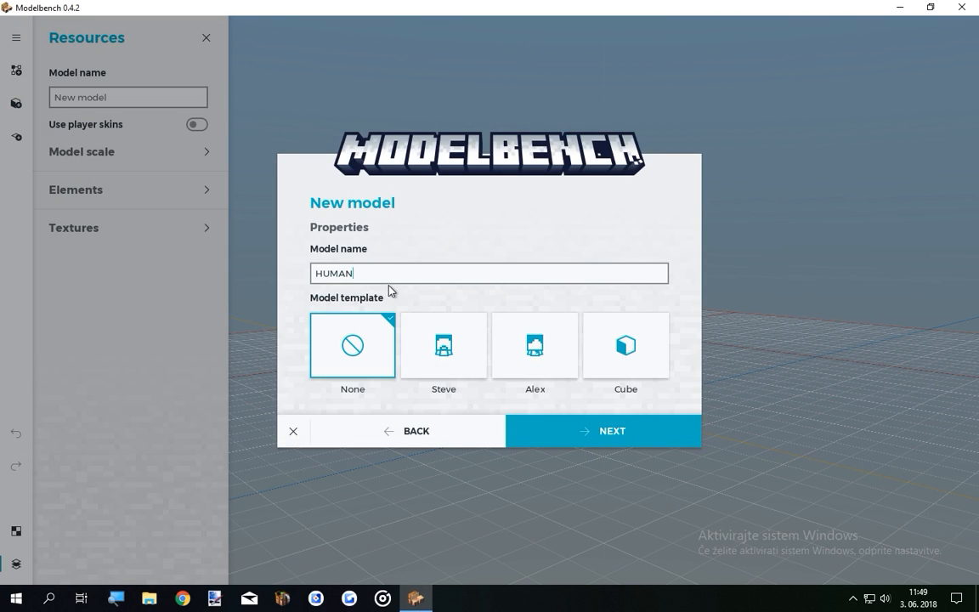
click(611, 433)
click(459, 333)
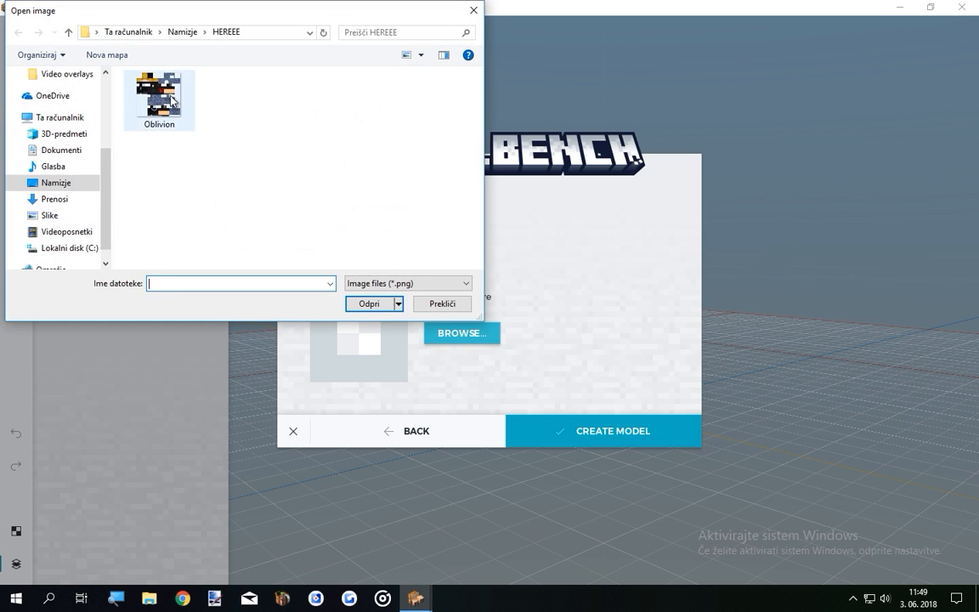
double_click(161, 93)
click(577, 434)
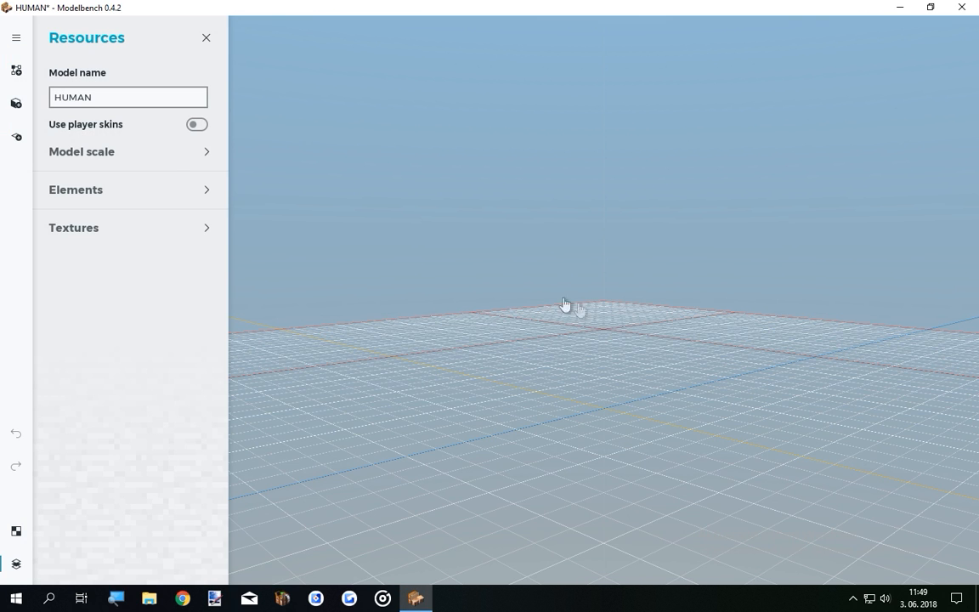
Add a new part to the HUMAN model and name it Body.
click(17, 72)
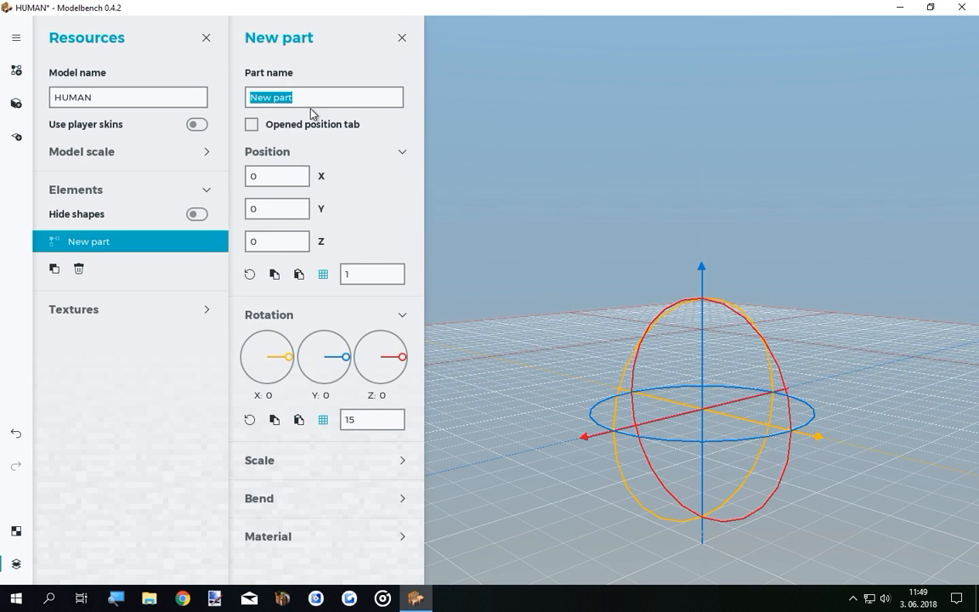
text(BODY)
key(BackSpace)
key(BackSpace)
key(BackSpace)
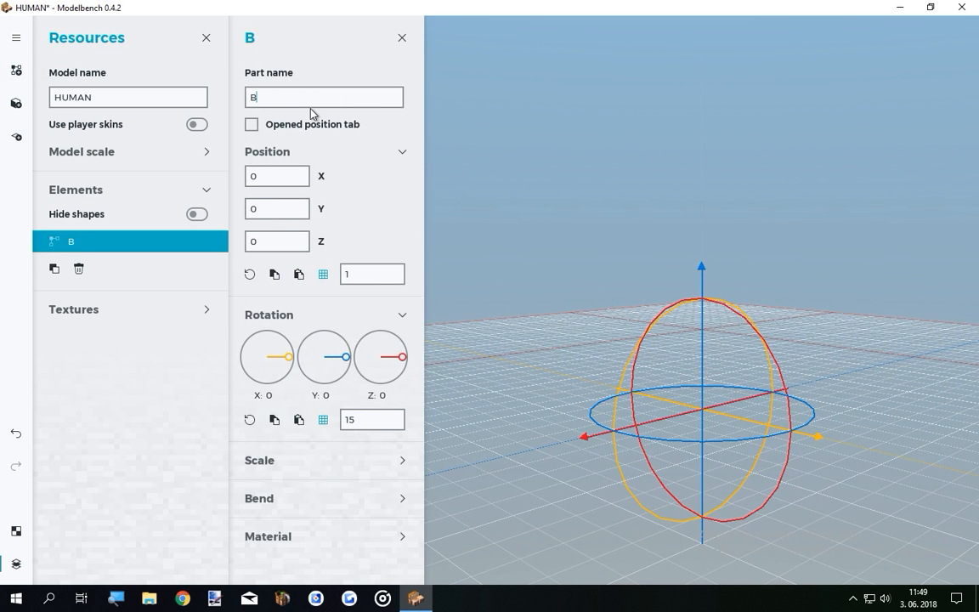
text(ody)
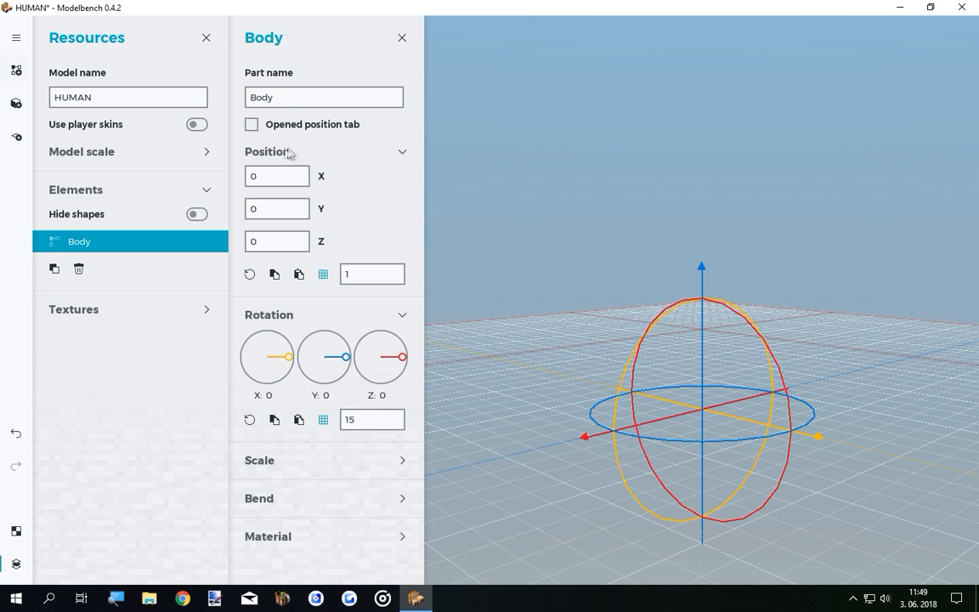
Add a shape inside the Body part and name it BNAOUGNIO.
click(17, 104)
click(274, 100)
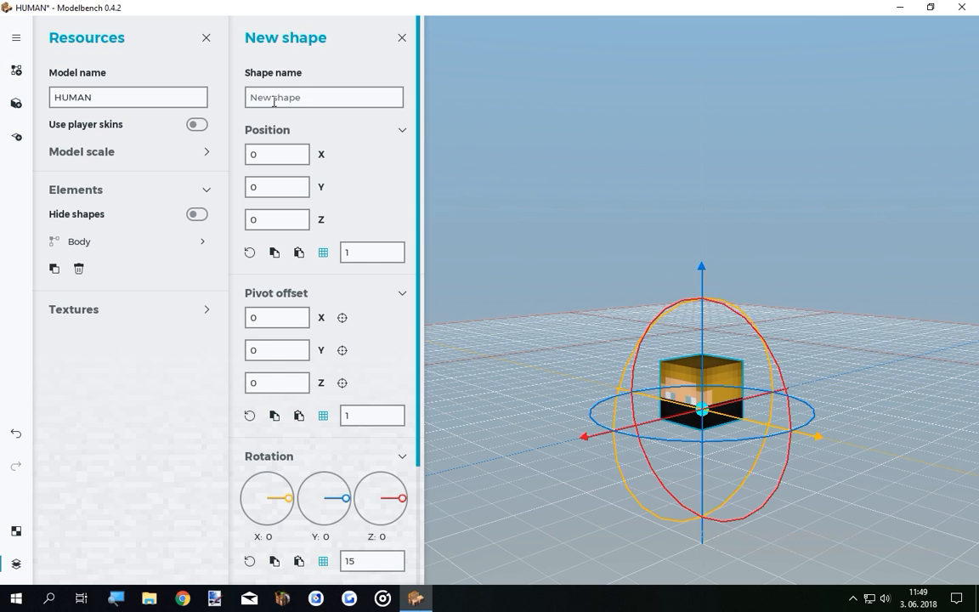
text(BNAOUGNIO)
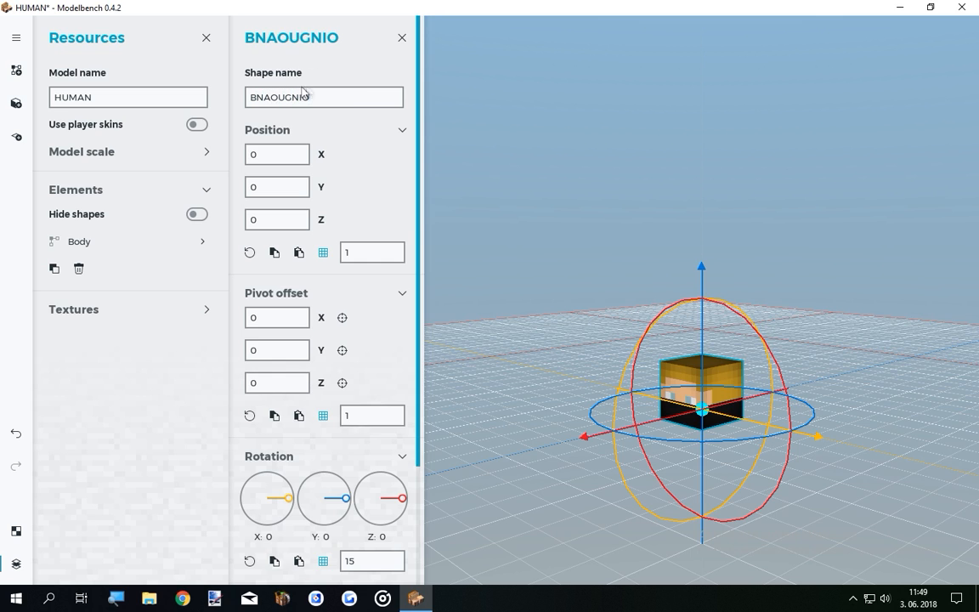
Expand the Body part and rename its shape as minwomH.
click(202, 241)
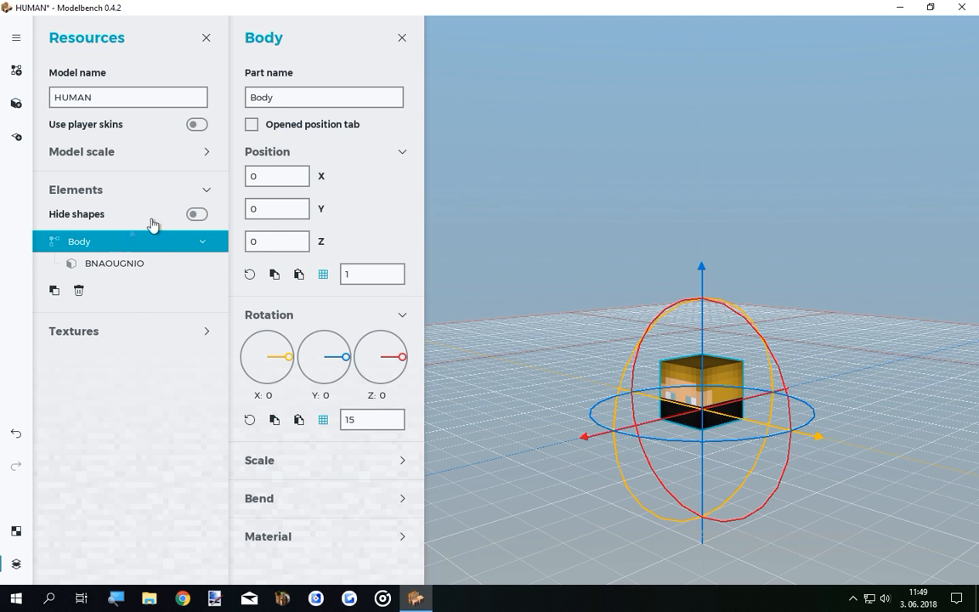
click(114, 263)
double_click(135, 98)
double_click(330, 97)
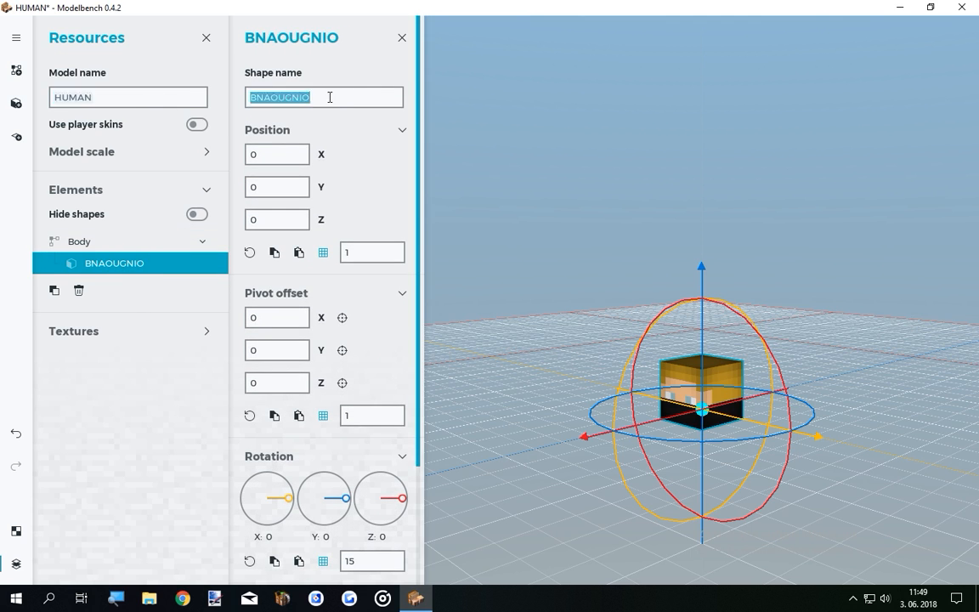
text(minwomH)
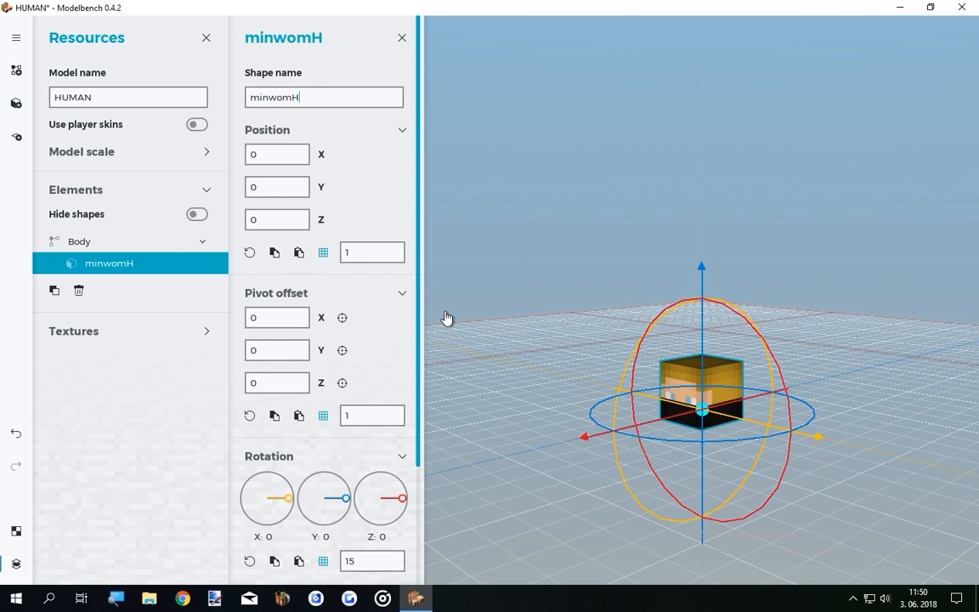
Map the minwomH shape onto the torso area of the skin texture and extend its height to cover the whole torso.
click(15, 530)
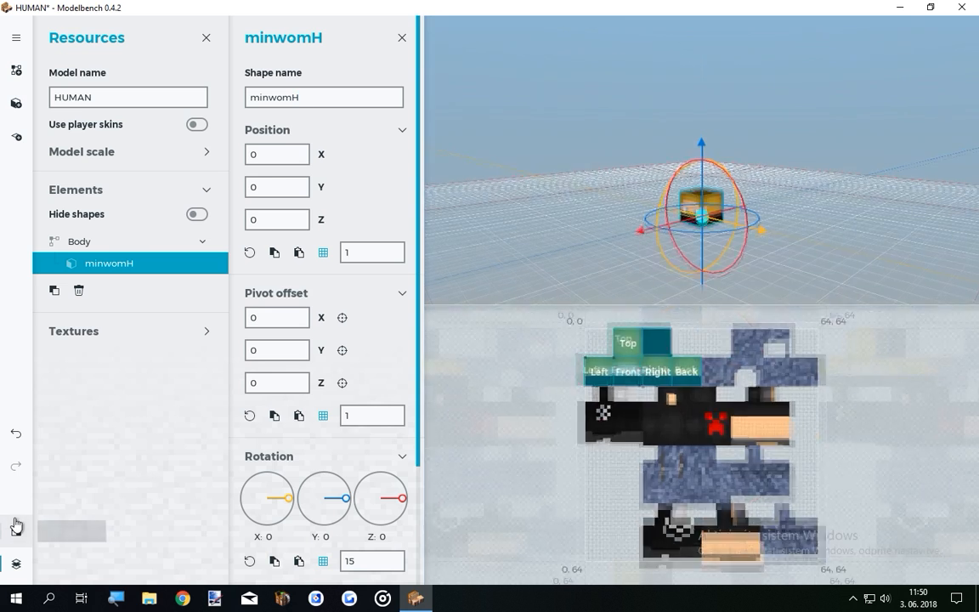
drag(583, 319, 618, 386)
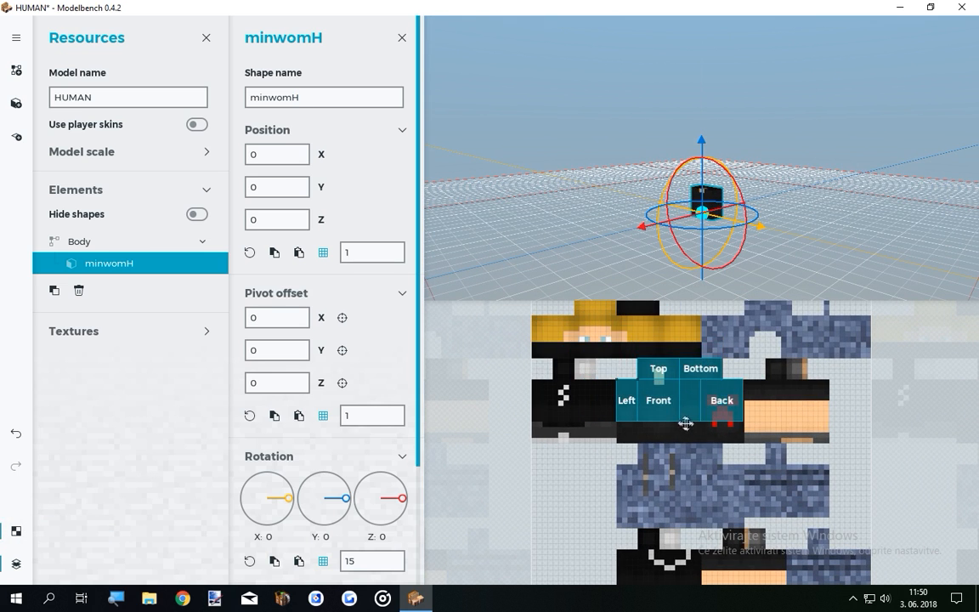
drag(685, 423, 684, 445)
click(14, 530)
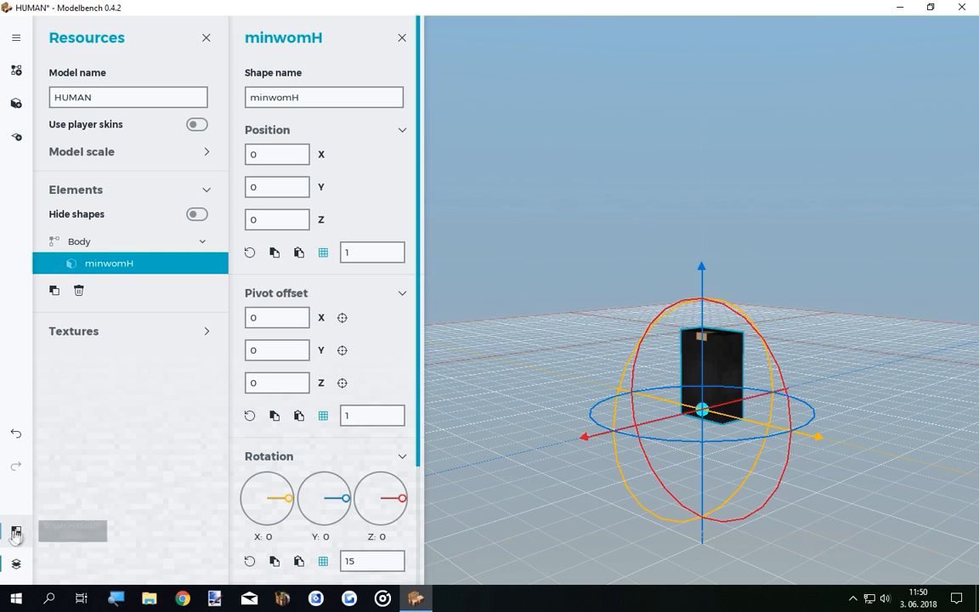
Set the minwomH shape's X pivot offset to -4 and test its rotation about the X axis.
right_drag(509, 350, 671, 380)
key(w)
key(a)
right_drag(474, 340, 474, 370)
key(q)
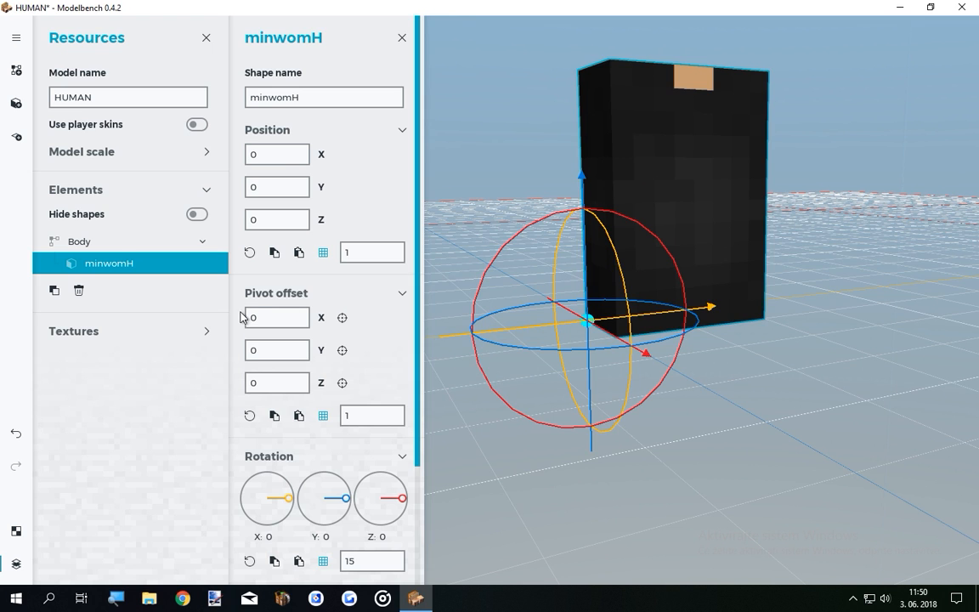
drag(321, 320, 293, 319)
drag(729, 383, 684, 385)
drag(738, 403, 612, 397)
mouse_move(284, 503)
mouse_down()
mouse_move(279, 484)
mouse_move(284, 519)
mouse_move(307, 519)
mouse_move(308, 485)
mouse_move(299, 516)
mouse_move(304, 485)
mouse_move(299, 499)
mouse_move(280, 485)
mouse_move(288, 437)
mouse_move(286, 533)
mouse_move(306, 503)
mouse_move(302, 489)
mouse_move(299, 497)
mouse_up()
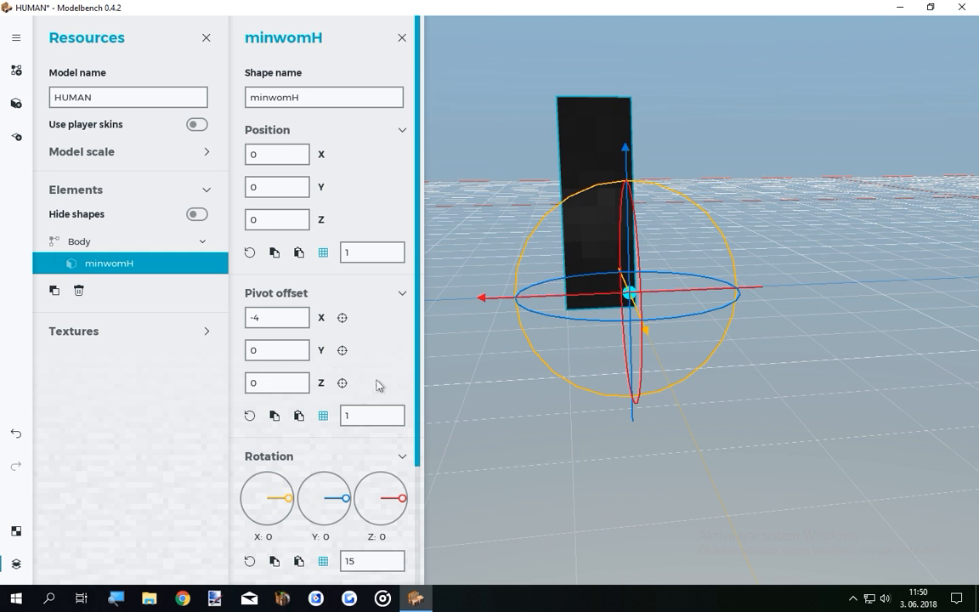
Set the minwomH shape's Z pivot offset to -2 and test the X rotation around the centred pivot.
drag(320, 386, 292, 396)
drag(507, 413, 625, 416)
mouse_move(293, 498)
mouse_down()
mouse_move(292, 488)
mouse_move(293, 506)
mouse_up()
mouse_move(581, 493)
right_down()
mouse_move(476, 494)
mouse_move(581, 494)
right_up()
drag(732, 518, 662, 521)
drag(280, 500, 251, 448)
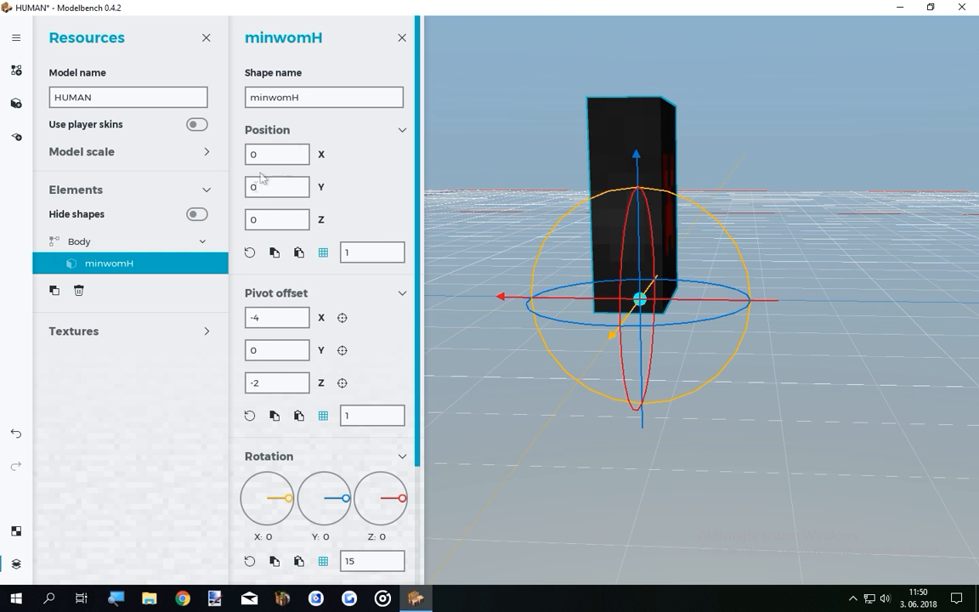
Try out the minwomH shape's uniform scale and set it back to 1.
click(90, 244)
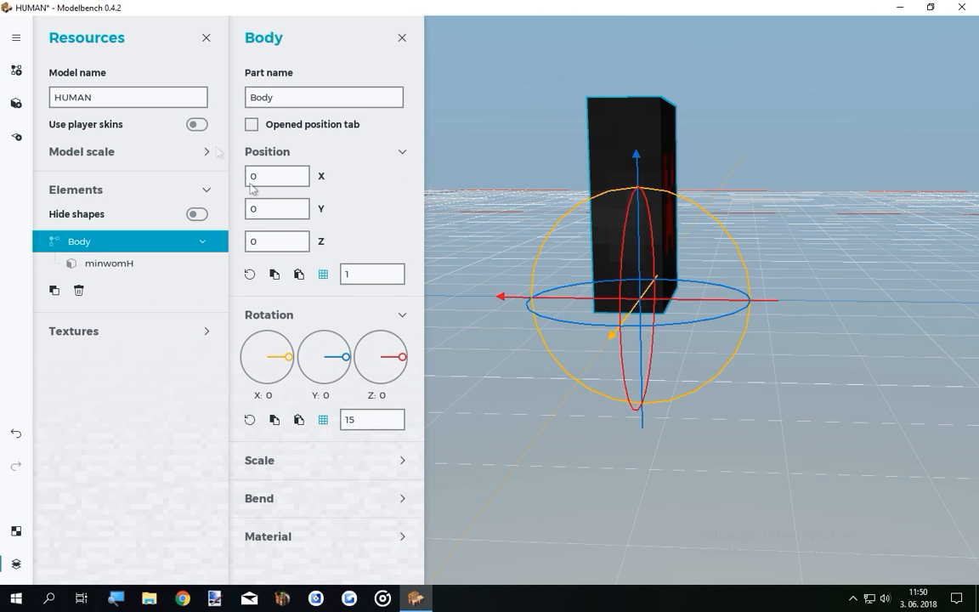
click(123, 266)
click(402, 451)
scroll(332, 403, down, 2)
drag(325, 360, 348, 359)
click(323, 456)
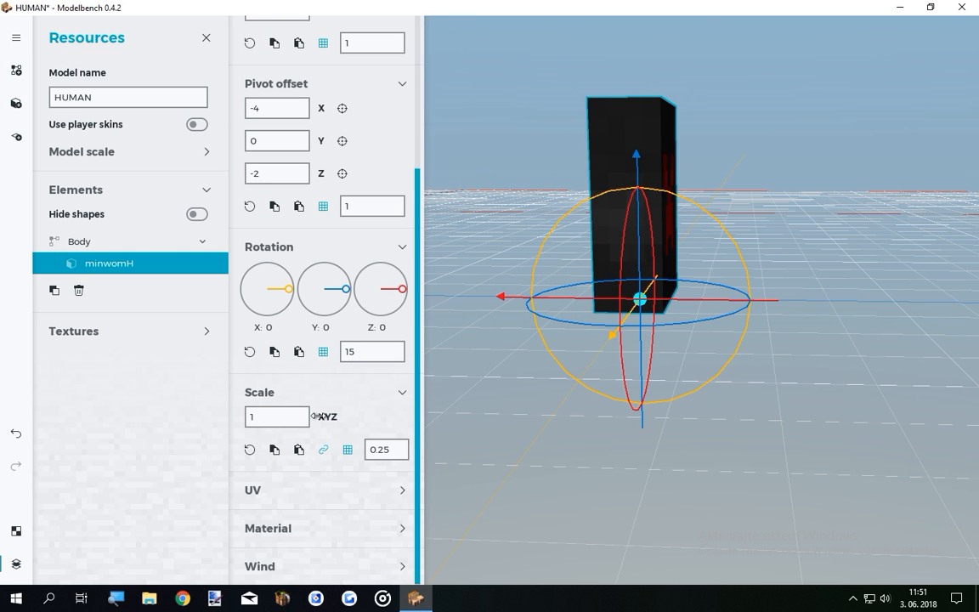
drag(328, 416, 216, 429)
text(1)
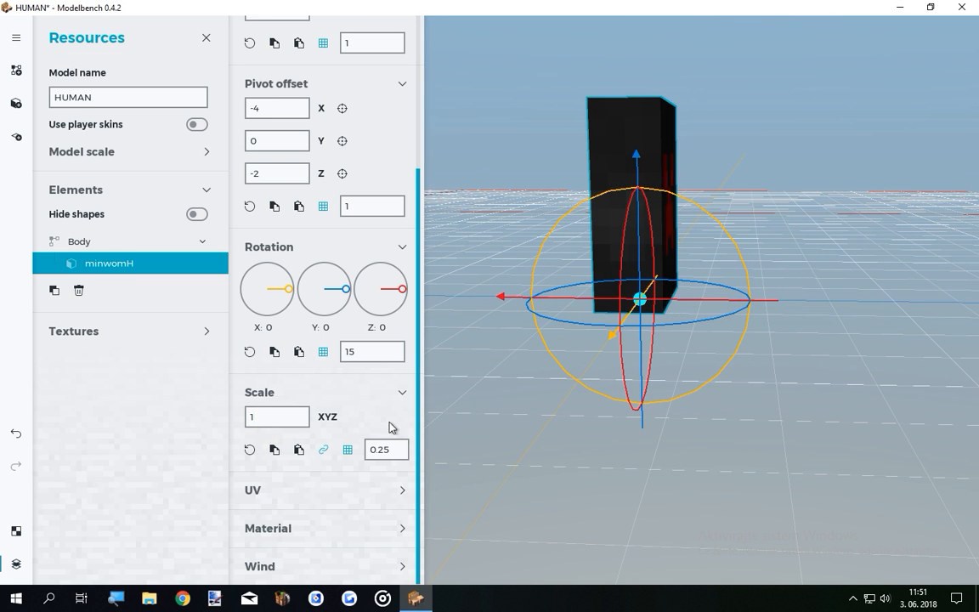
click(401, 394)
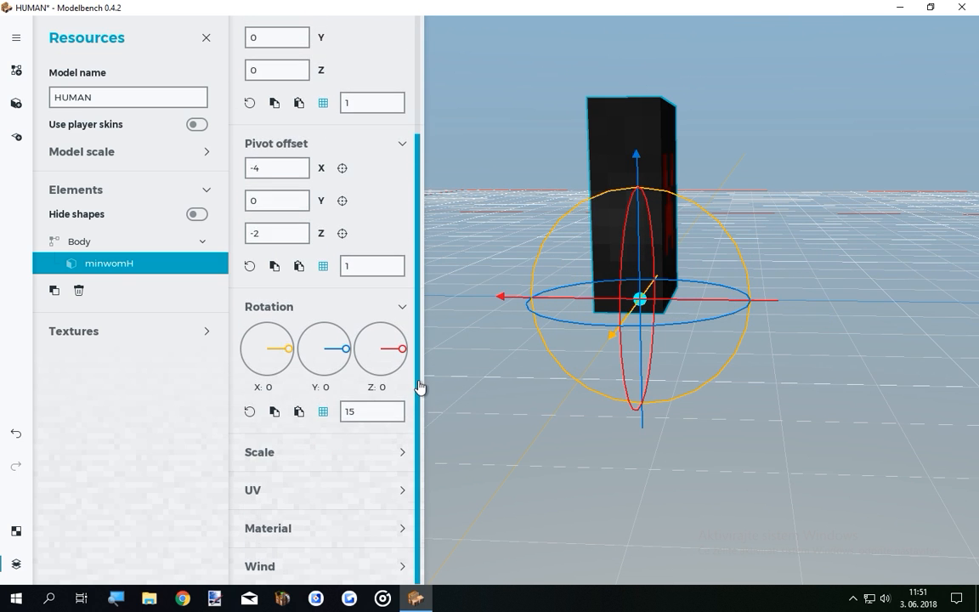
Examine the minwomH shape's UV width, length and height and its mapping on the skin texture.
click(387, 489)
click(15, 530)
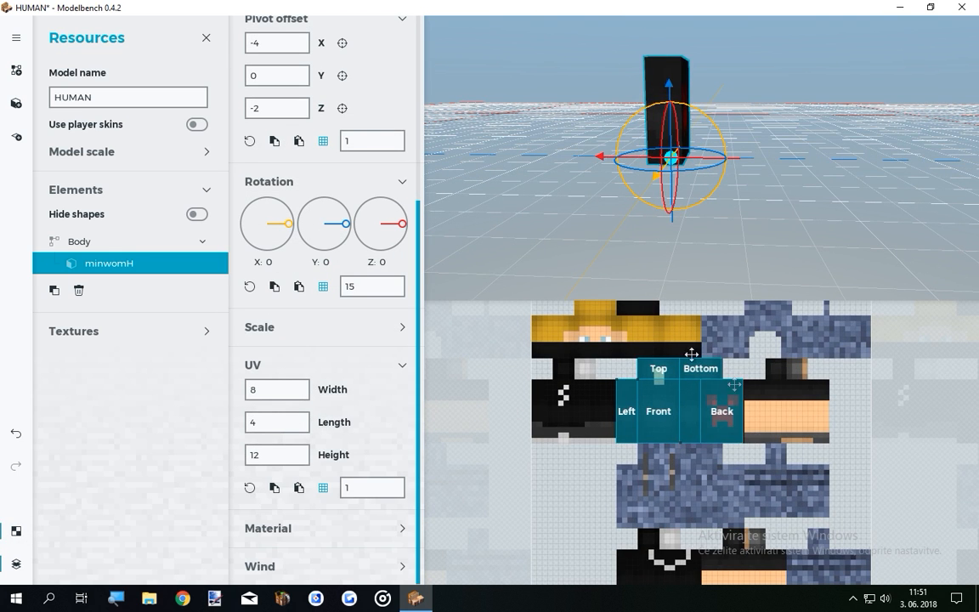
mouse_move(617, 386)
mouse_down()
mouse_move(629, 390)
mouse_move(618, 387)
mouse_up()
click(16, 531)
click(17, 574)
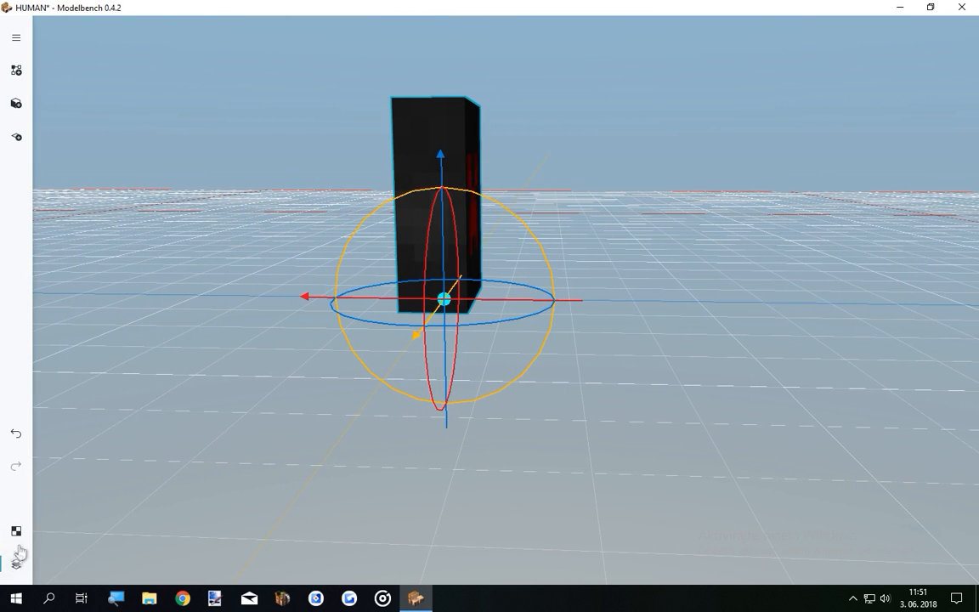
click(18, 573)
click(18, 573)
click(18, 562)
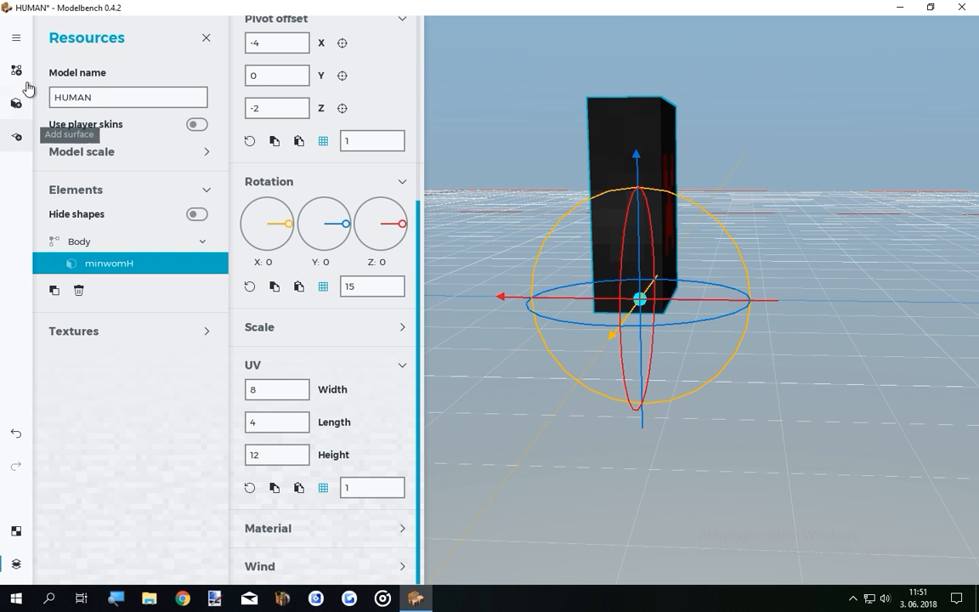
click(17, 40)
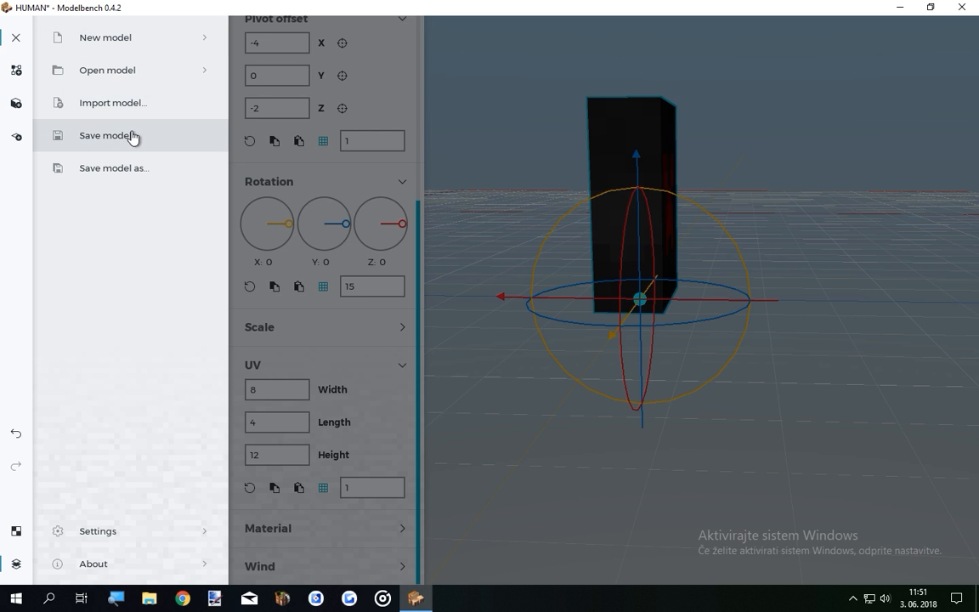
click(17, 39)
Hide and re-show the minwomH shape with its material visibility setting, and check the available texture choices.
drag(535, 406, 568, 407)
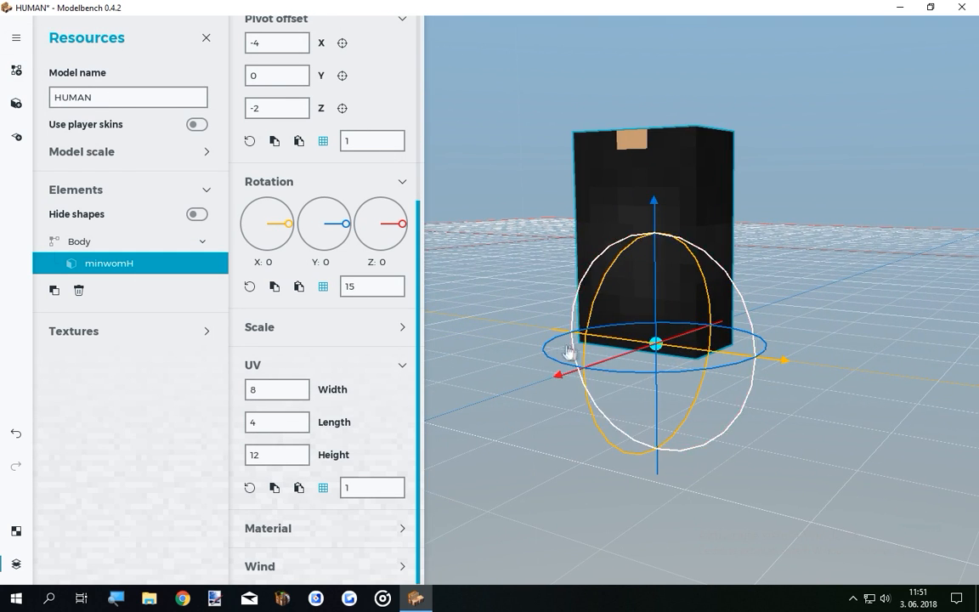
click(399, 528)
scroll(408, 399, down, 3)
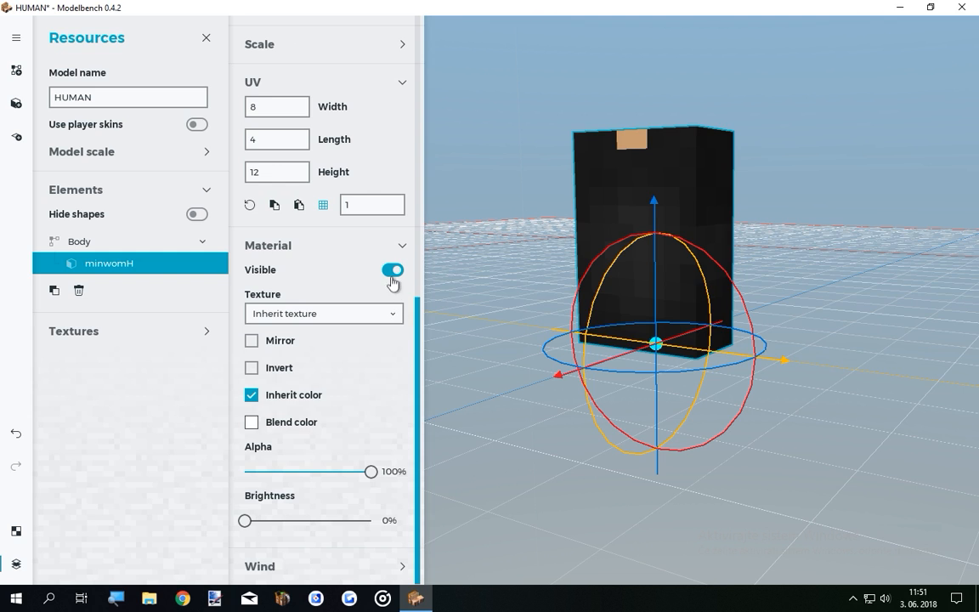
click(393, 270)
click(392, 270)
click(386, 312)
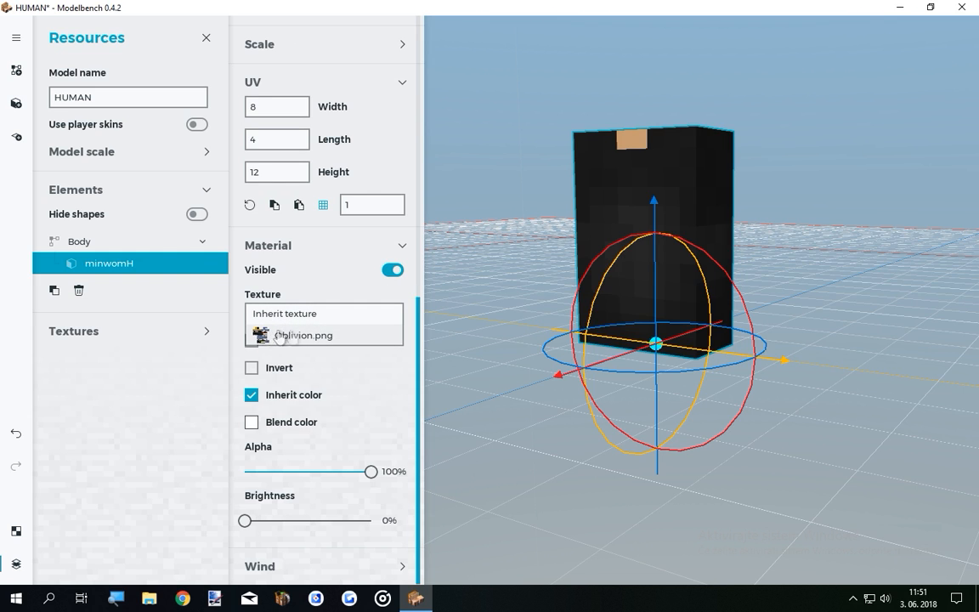
click(159, 395)
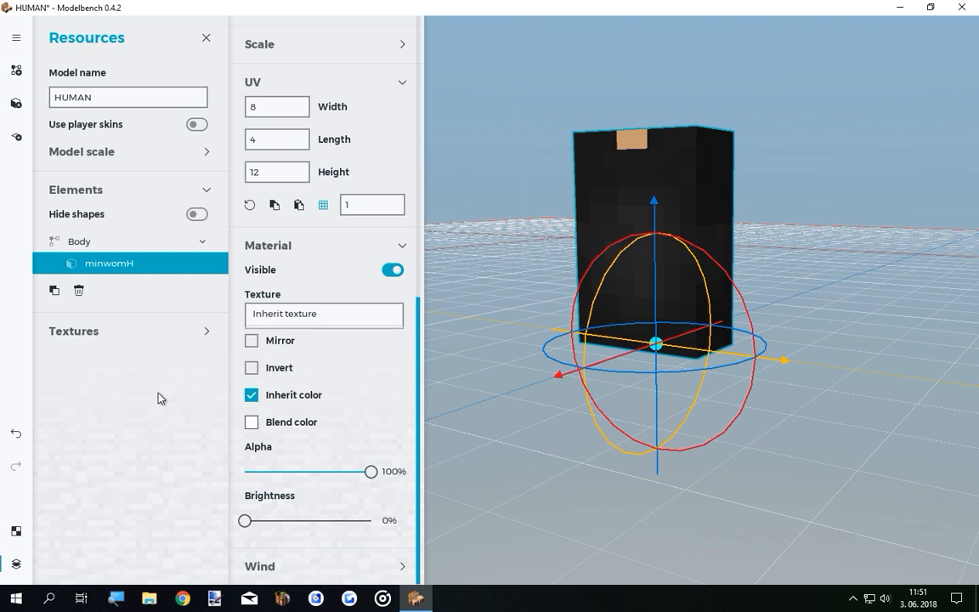
Preview the Oblivion.png texture and its texture scale in the model's resources.
click(206, 330)
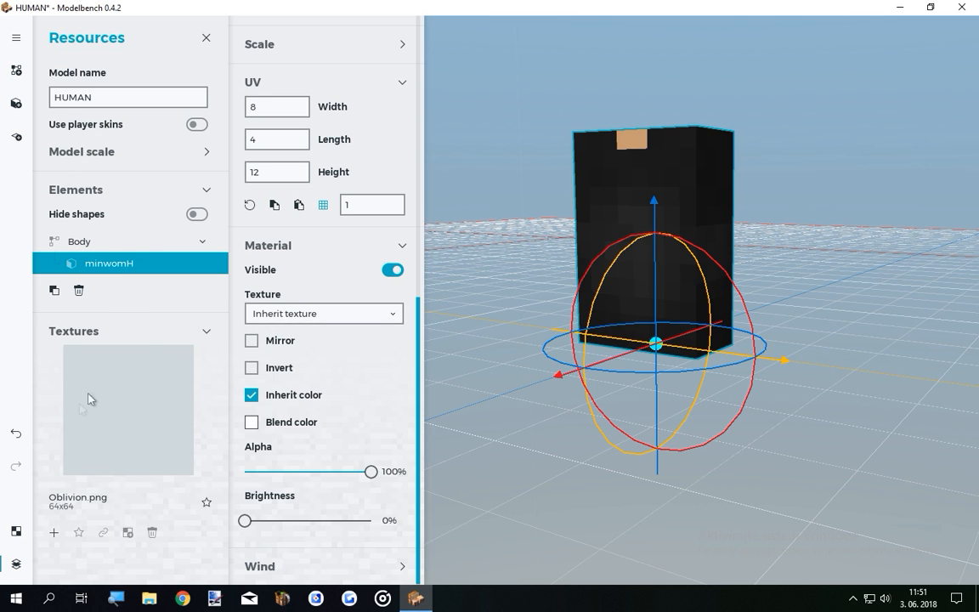
click(104, 496)
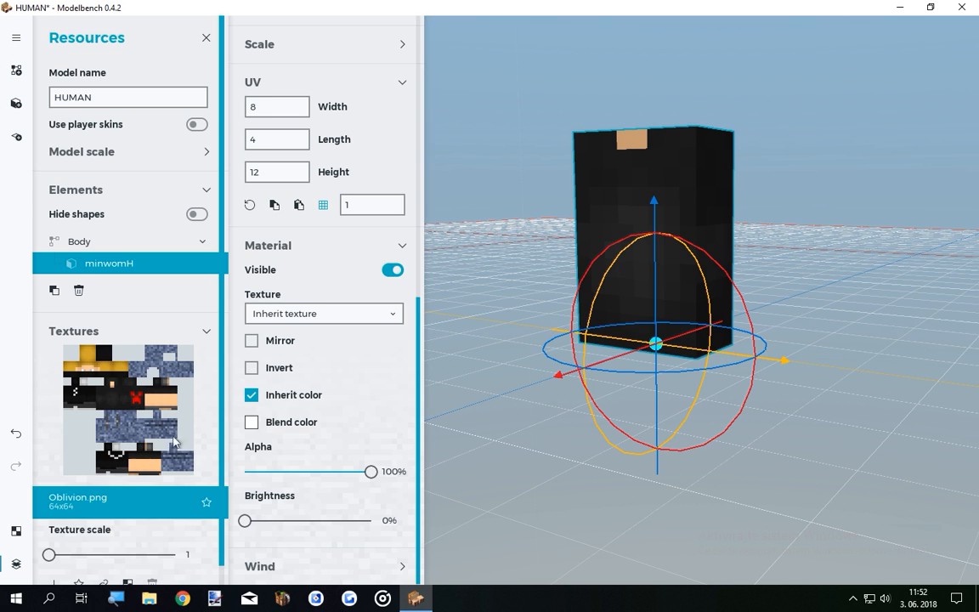
scroll(135, 459, down, 1)
mouse_move(49, 533)
mouse_down()
mouse_move(192, 542)
mouse_move(46, 530)
mouse_up()
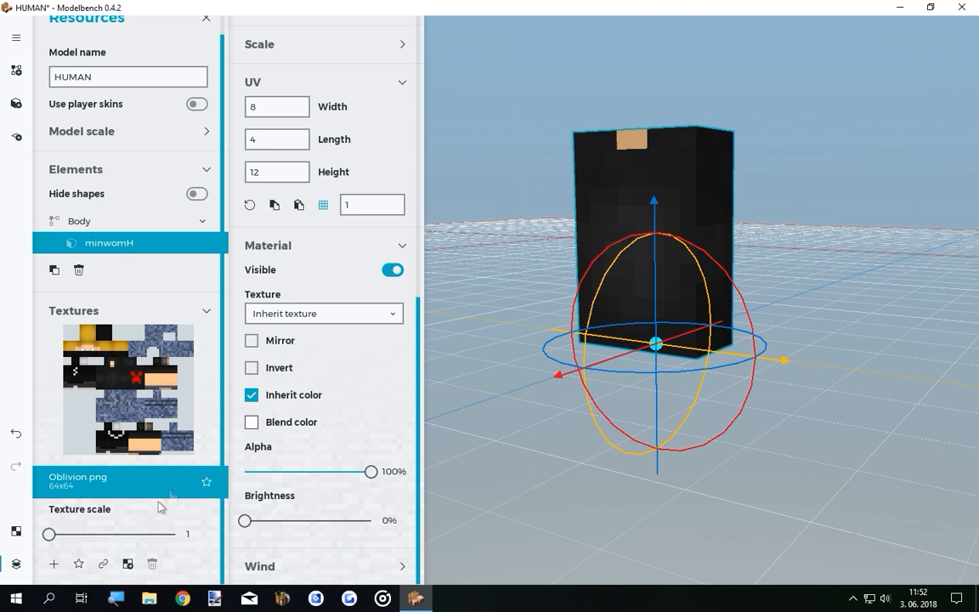
Import the Assassin.png skin from the desktop's mine imator Skins folder as another model texture.
click(55, 565)
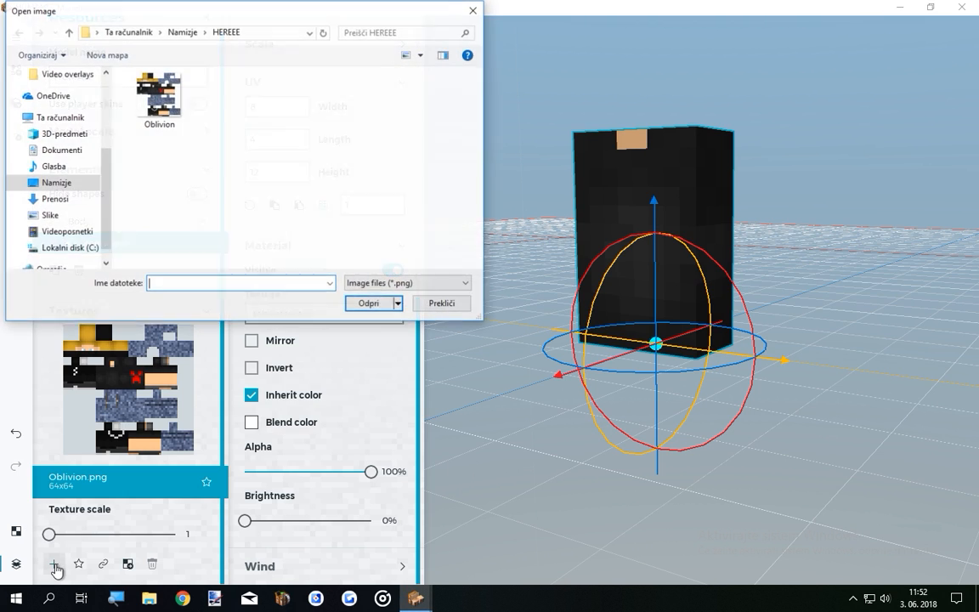
click(185, 34)
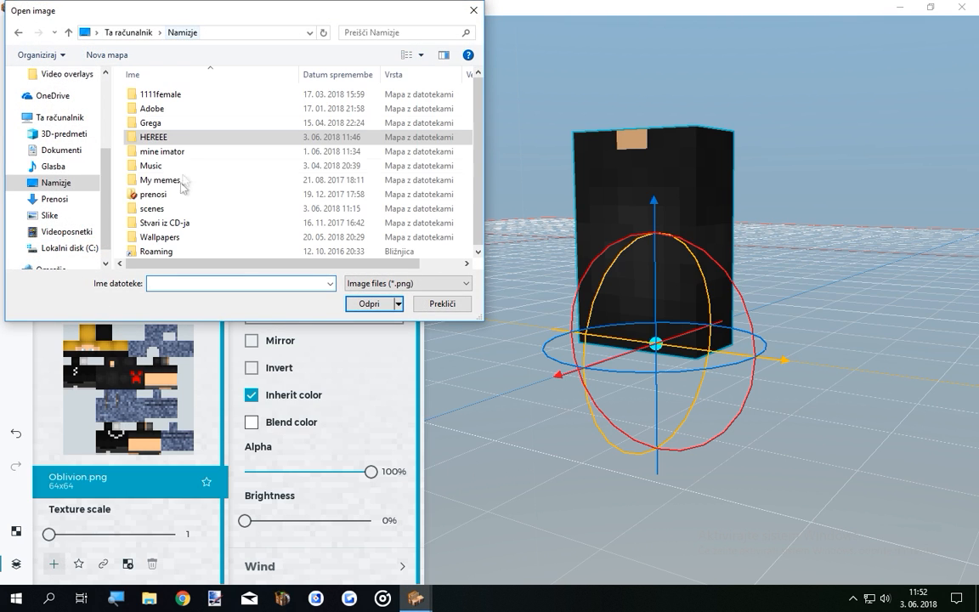
double_click(174, 147)
double_click(170, 125)
double_click(245, 193)
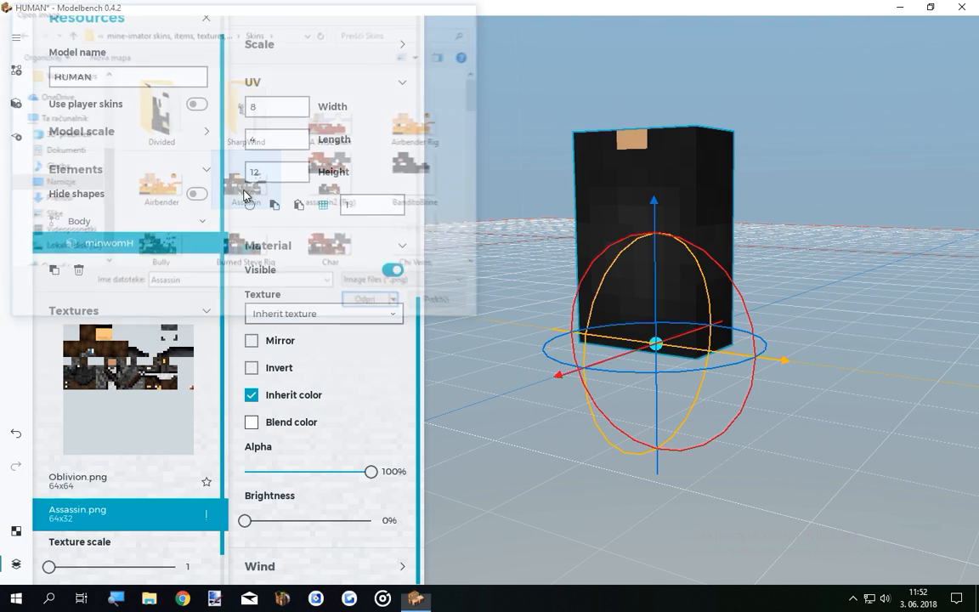
scroll(100, 502, down, 1)
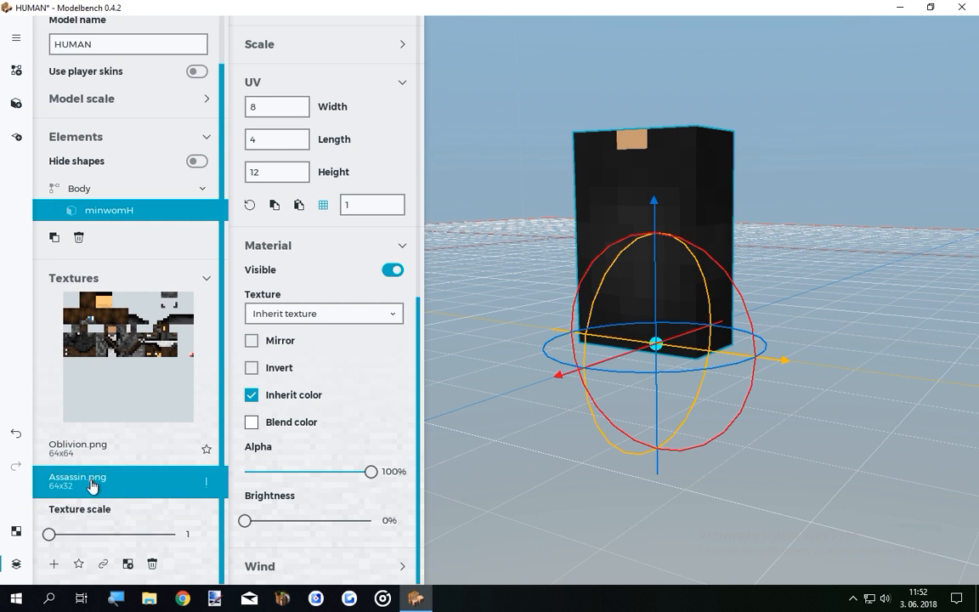
Compare the previews of the Oblivion.png and Assassin.png textures, and collapse the texture list.
click(96, 453)
click(95, 485)
click(103, 458)
click(106, 482)
click(206, 278)
scroll(422, 367, up, 1)
scroll(317, 315, down, 1)
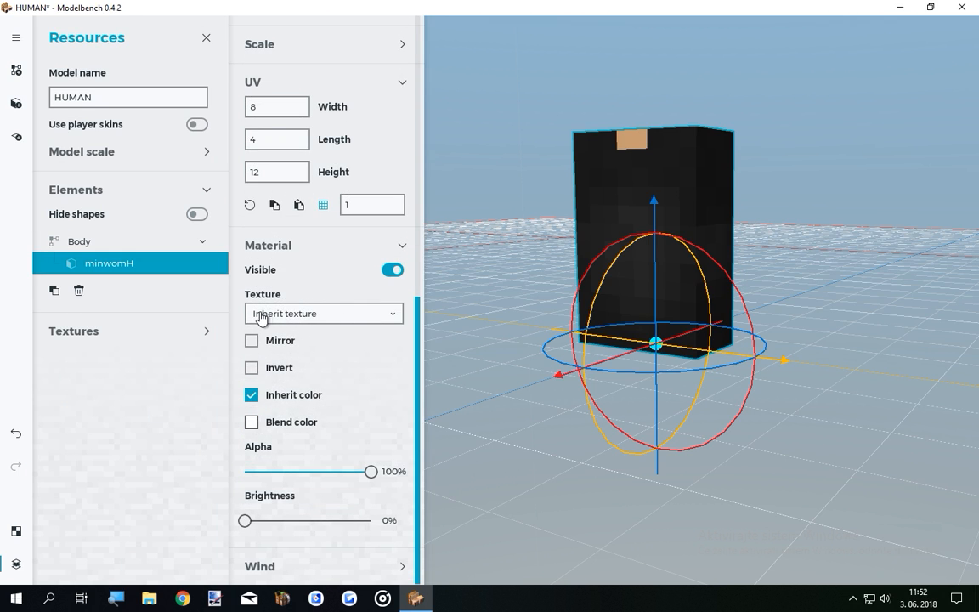
Try Assassin.png as the minwomH shape's own texture and view the result from another angle.
click(305, 316)
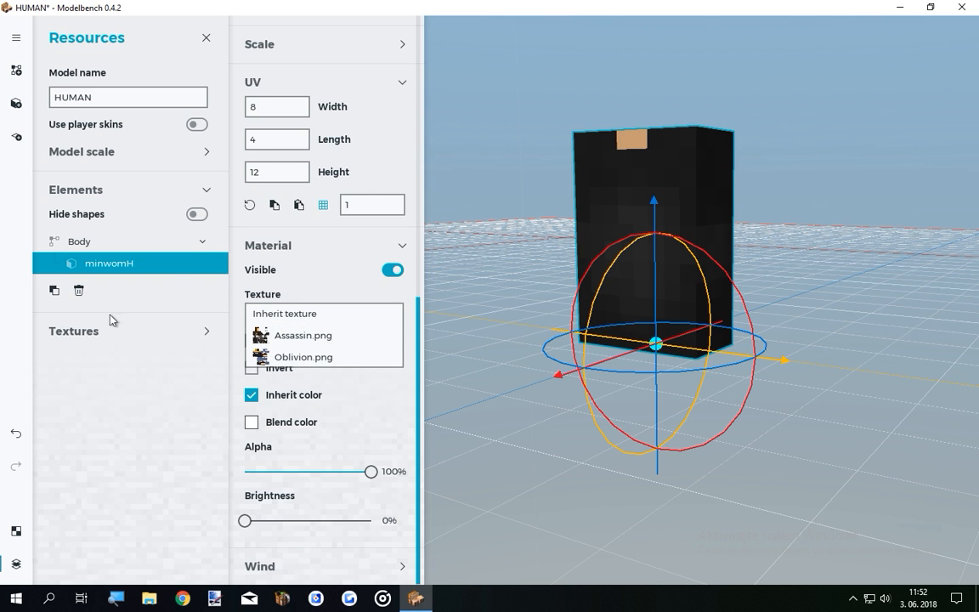
click(304, 337)
drag(674, 223, 692, 270)
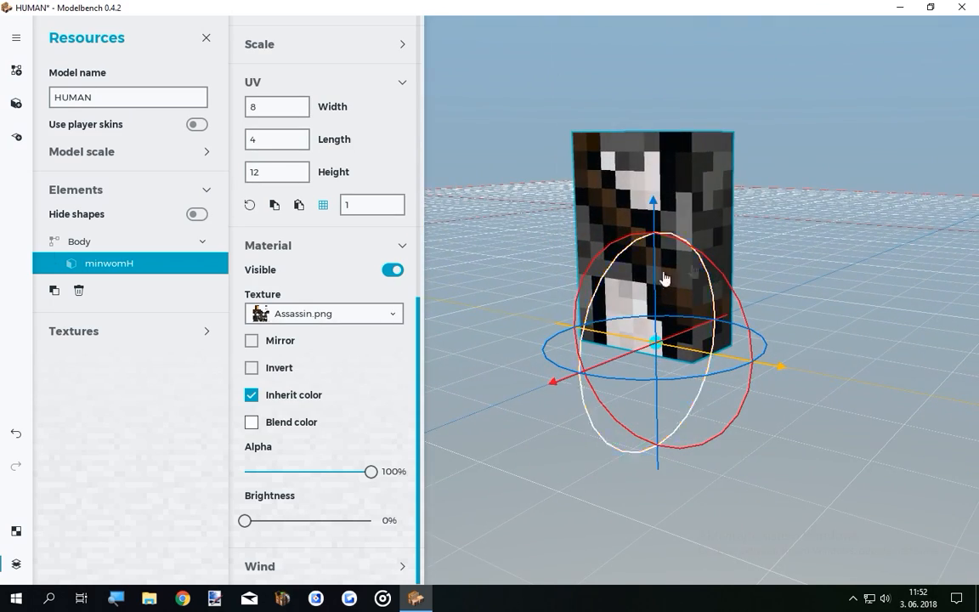
Set the minwomH shape's material texture to Oblivion.png.
click(389, 314)
click(311, 357)
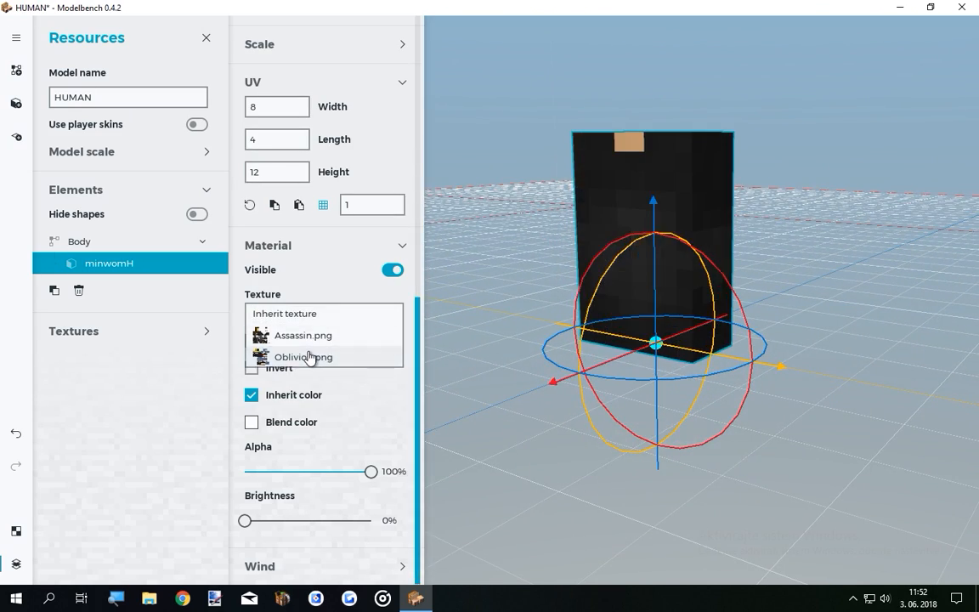
drag(609, 211, 630, 212)
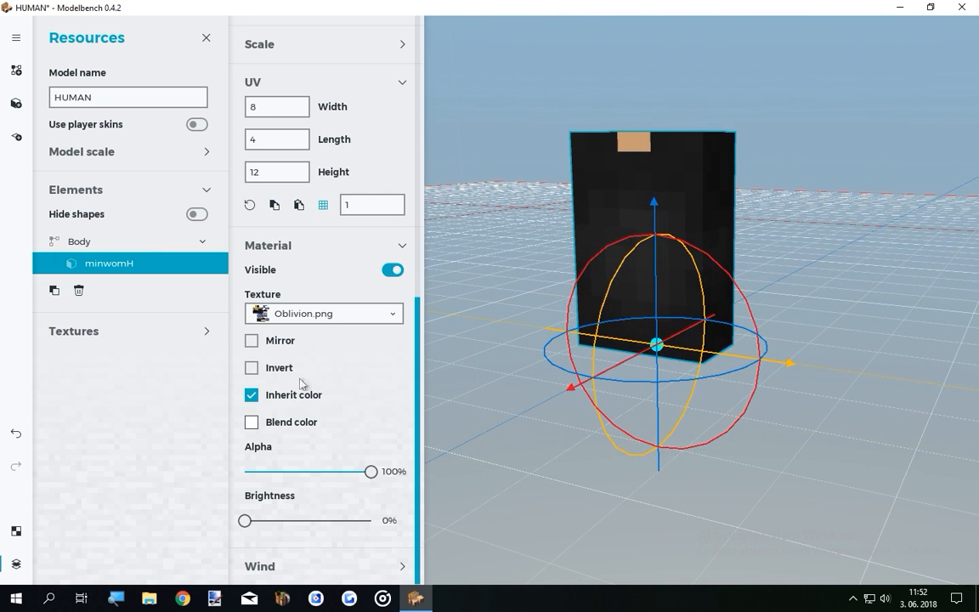
Test the Mirror and Invert material options on the minwomH shape from several angles and switch both off again.
click(251, 341)
drag(550, 452, 385, 431)
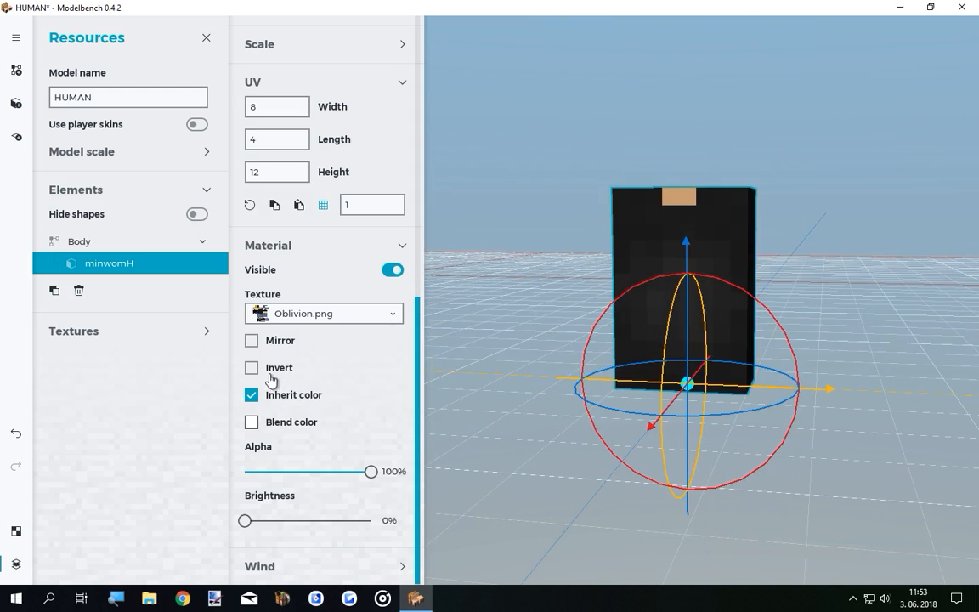
click(251, 368)
drag(451, 276, 484, 288)
drag(484, 289, 544, 289)
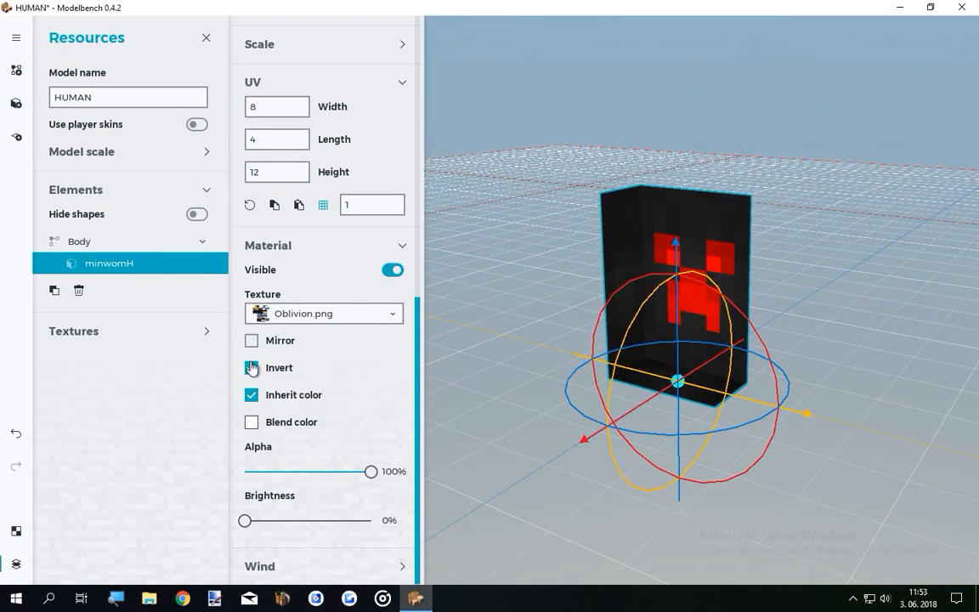
click(252, 367)
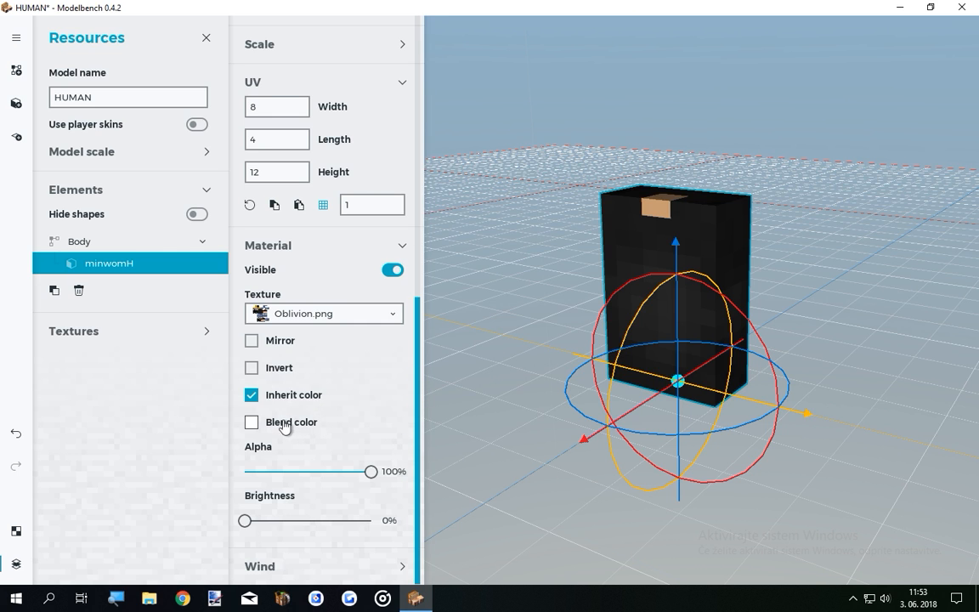
Try out red and green blend colors on the minwomH shape and restore the blend color to white, FFFFFF.
click(253, 423)
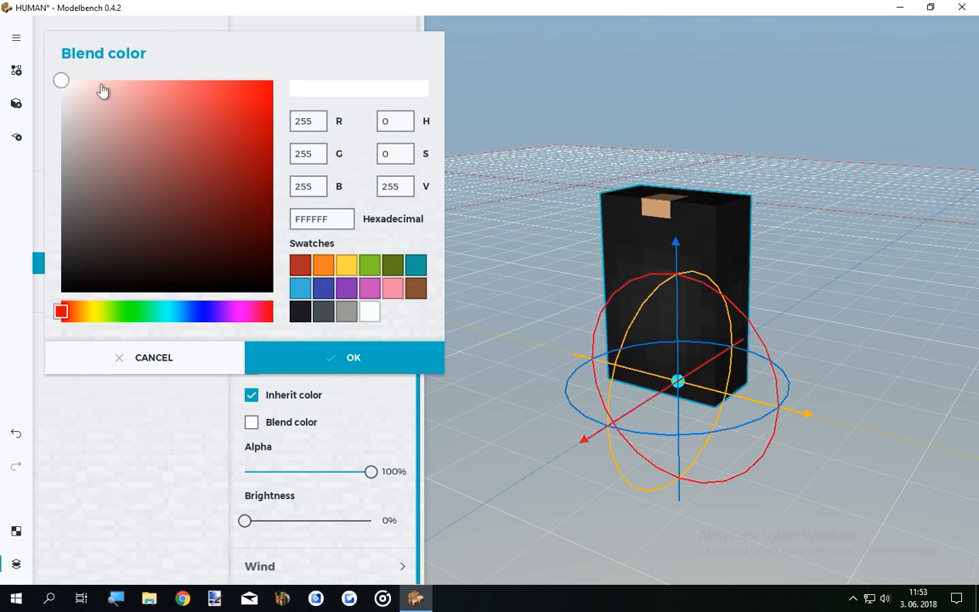
click(175, 100)
drag(184, 103, 273, 79)
mouse_move(255, 241)
mouse_down()
mouse_move(242, 248)
mouse_move(235, 119)
mouse_up()
mouse_move(119, 311)
mouse_down()
mouse_move(283, 311)
mouse_move(154, 313)
mouse_up()
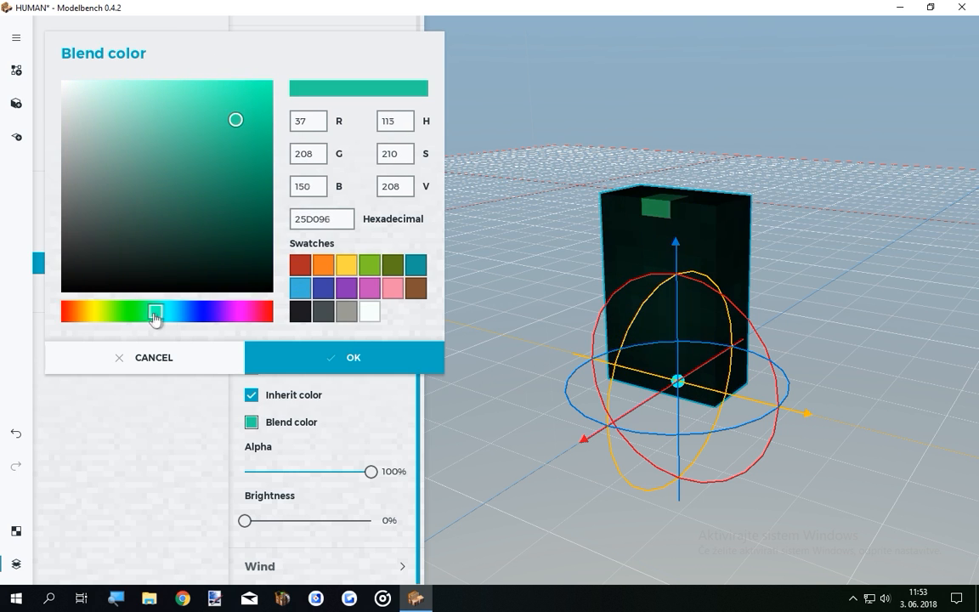
mouse_move(220, 164)
mouse_down()
mouse_move(263, 166)
mouse_move(247, 196)
mouse_move(251, 103)
mouse_move(273, 83)
mouse_up()
mouse_move(371, 103)
mouse_down()
mouse_move(443, 144)
mouse_move(455, 64)
mouse_up()
mouse_move(253, 85)
mouse_down()
mouse_move(161, 189)
mouse_move(173, 142)
mouse_move(60, 78)
mouse_up()
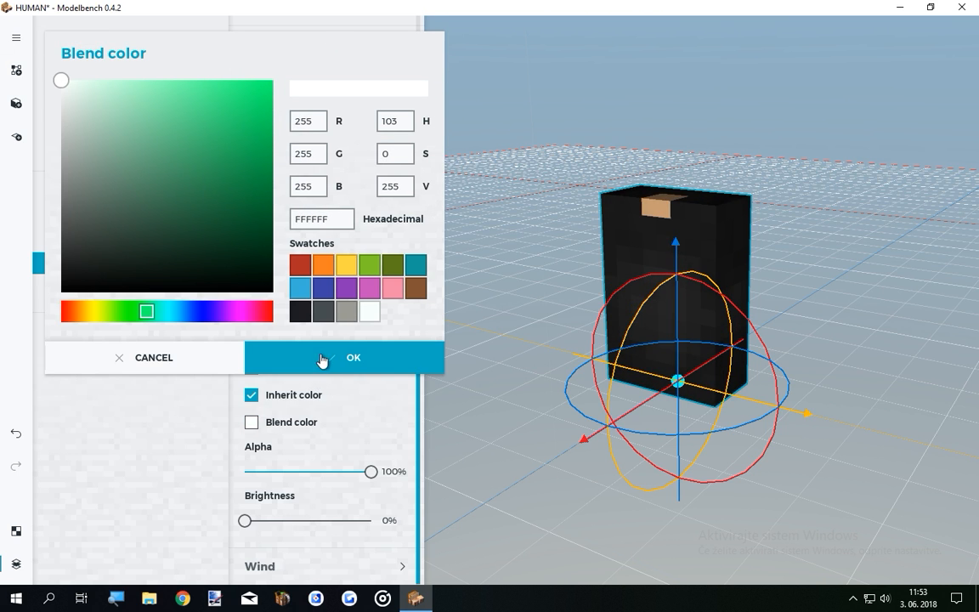
click(321, 361)
Test the minwomH shape's alpha and brightness, and return them to 100% and 0%.
drag(701, 340, 769, 306)
drag(370, 471, 419, 478)
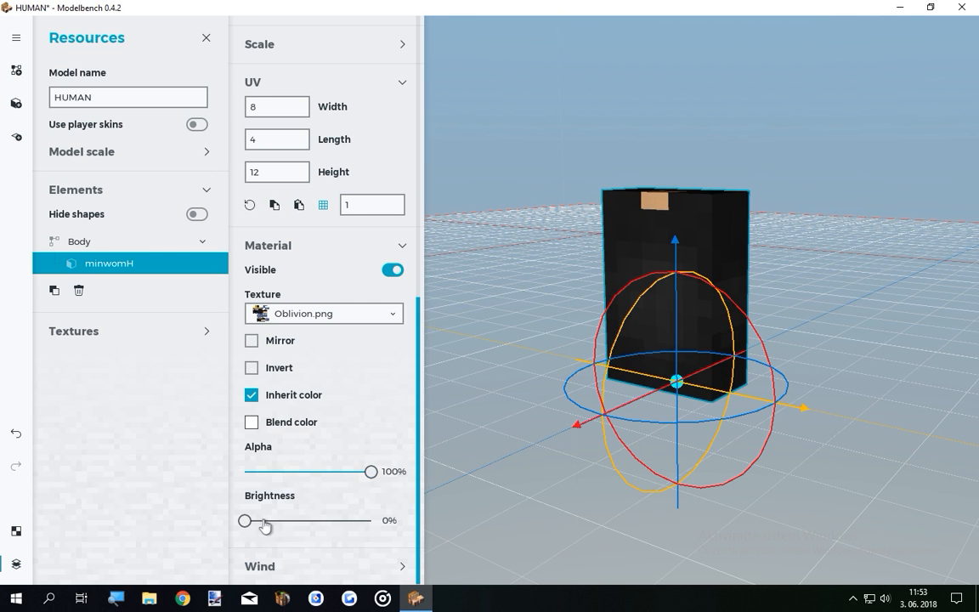
drag(253, 524, 375, 520)
drag(553, 258, 433, 412)
drag(369, 519, 216, 529)
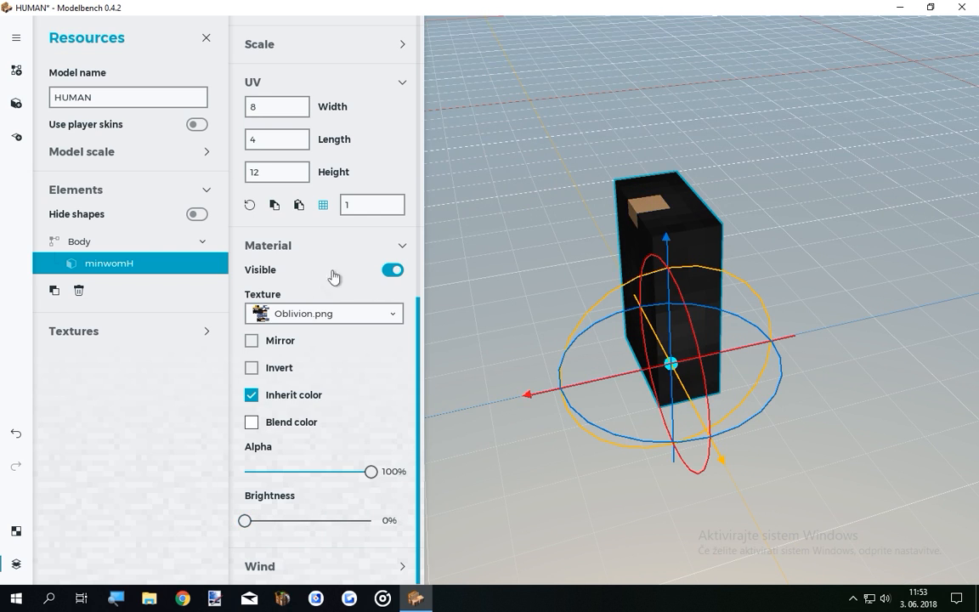
click(403, 248)
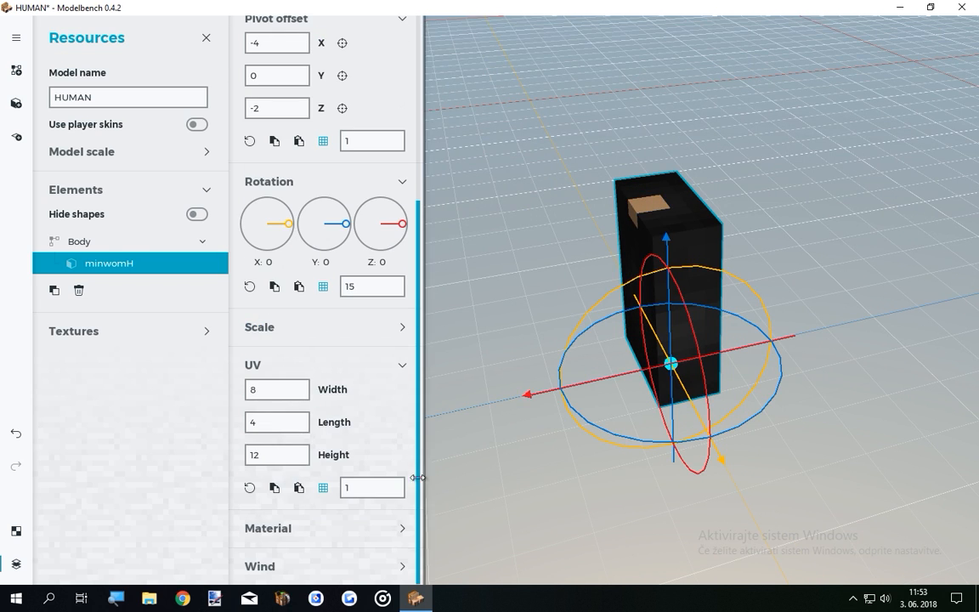
click(402, 527)
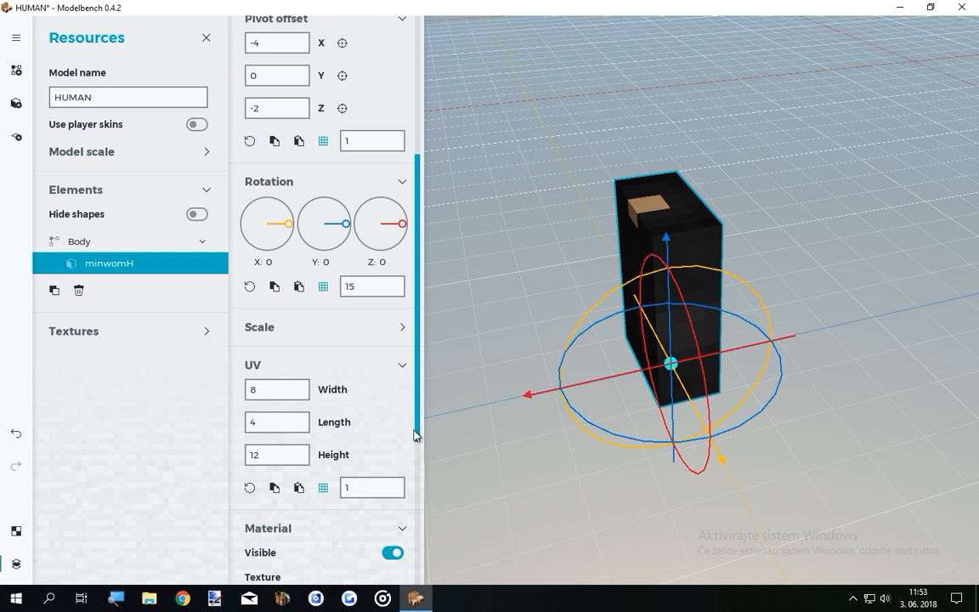
scroll(417, 466, down, 4)
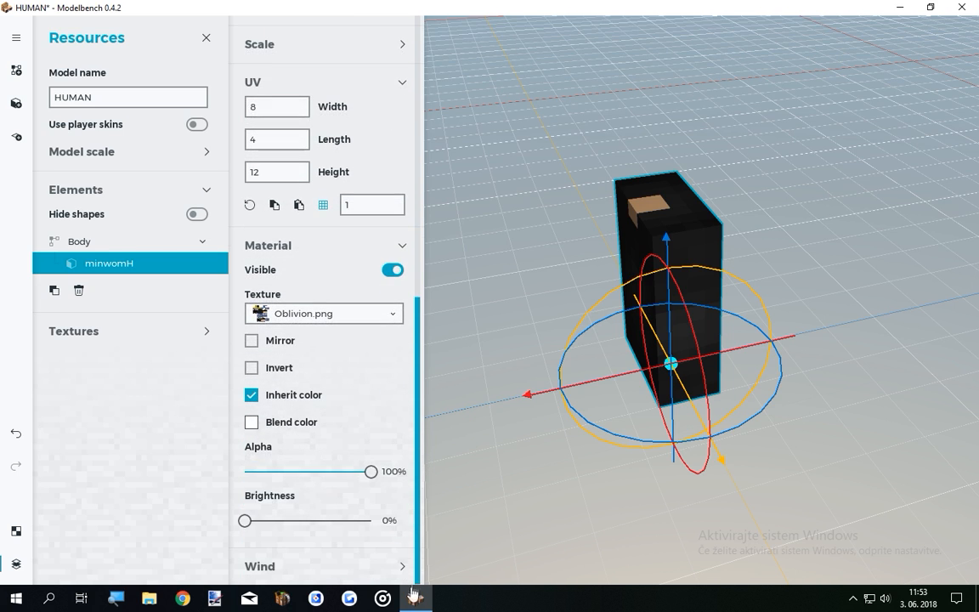
Enable Wave in the minwomH shape's wind settings and try the Y wind axis.
click(404, 254)
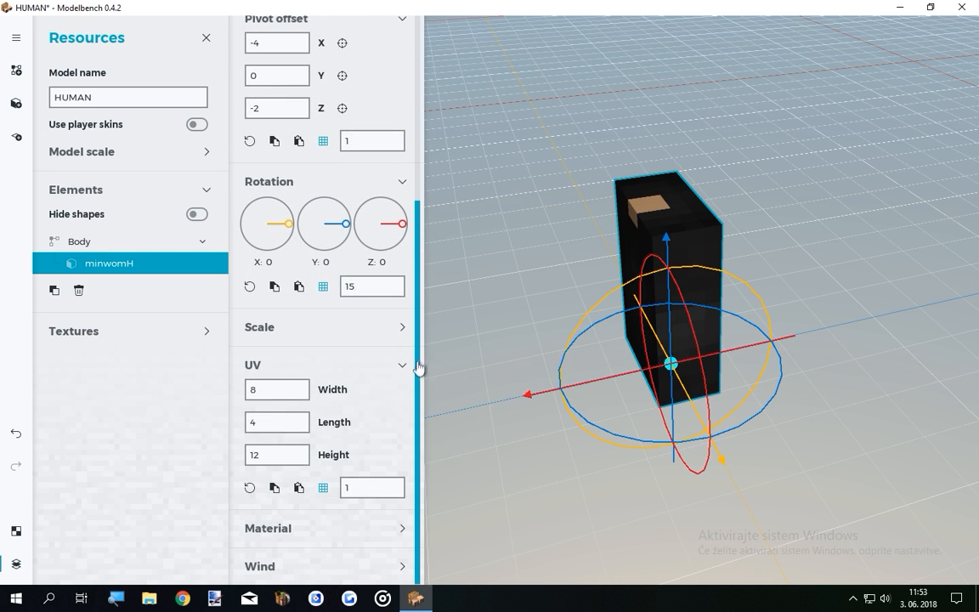
click(403, 567)
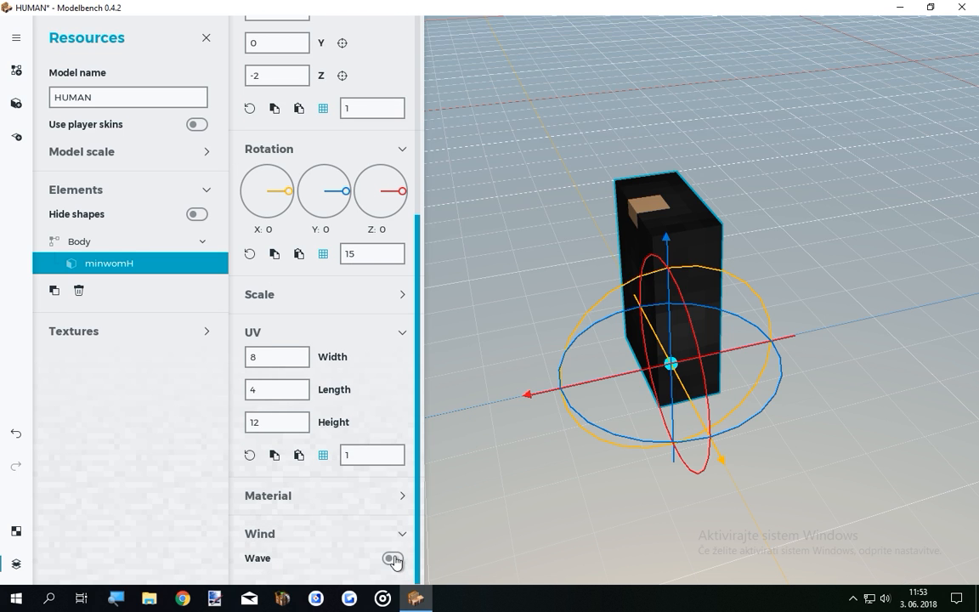
click(393, 560)
scroll(306, 500, down, 2)
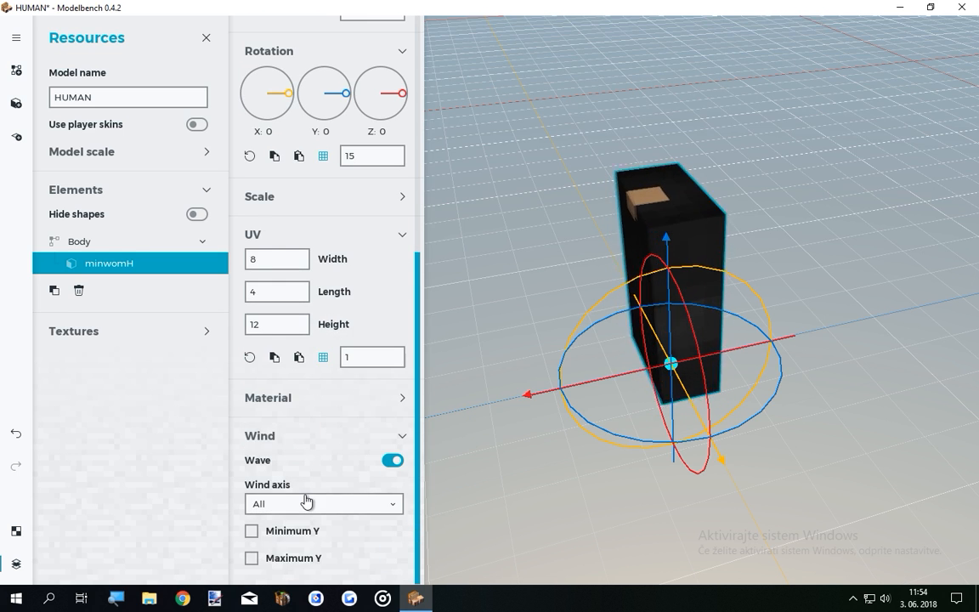
click(306, 501)
click(269, 532)
drag(481, 446, 612, 374)
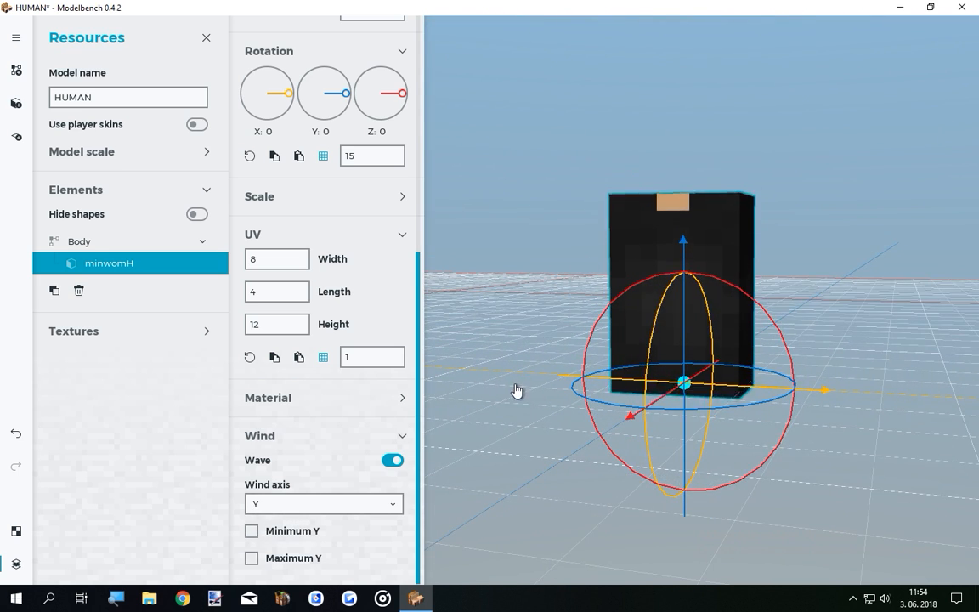
Set the wind axis to All, try the Minimum Y limit at 10 and 0, and switch the limit and Wave off.
click(396, 508)
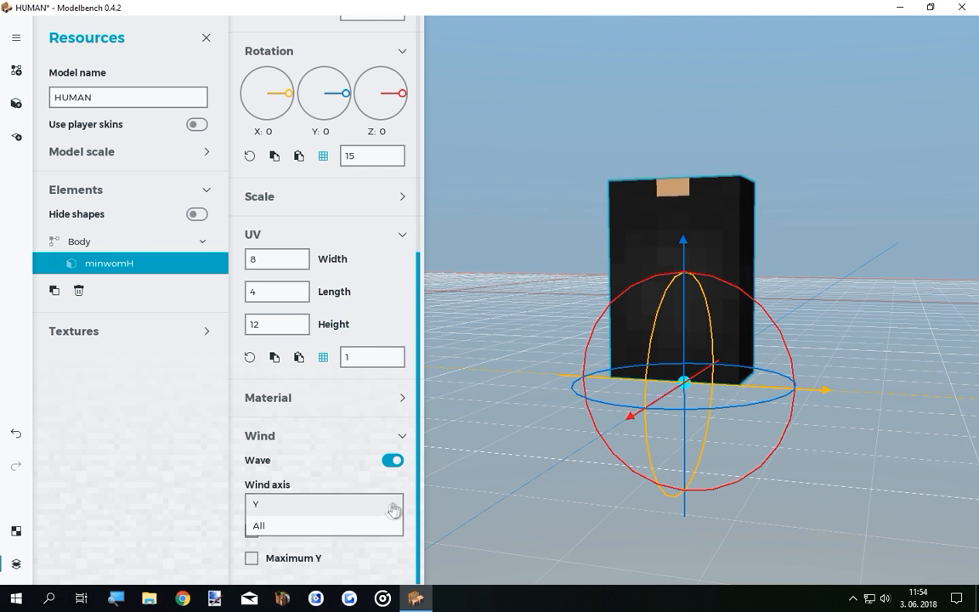
click(303, 527)
click(299, 531)
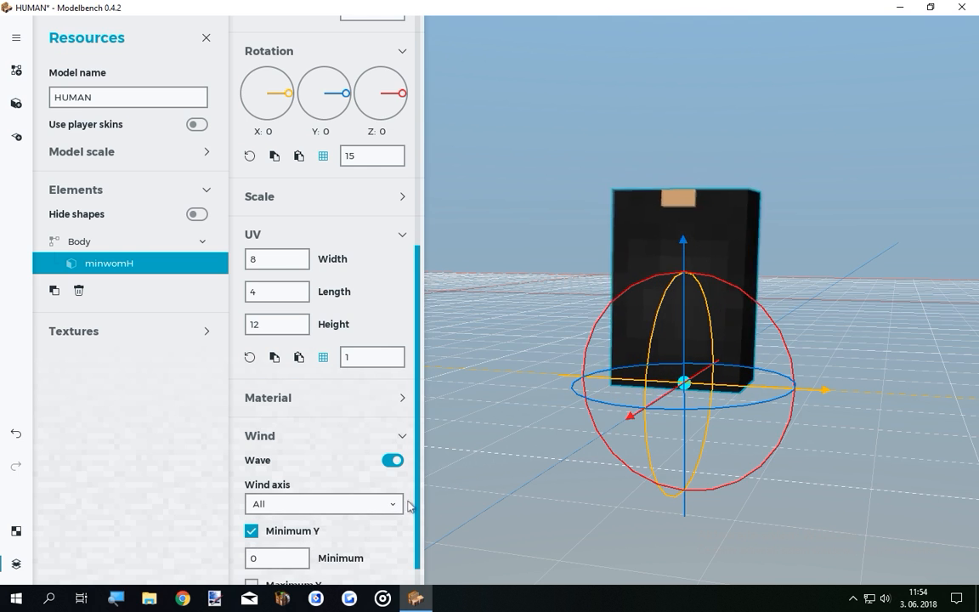
scroll(310, 552, down, 1)
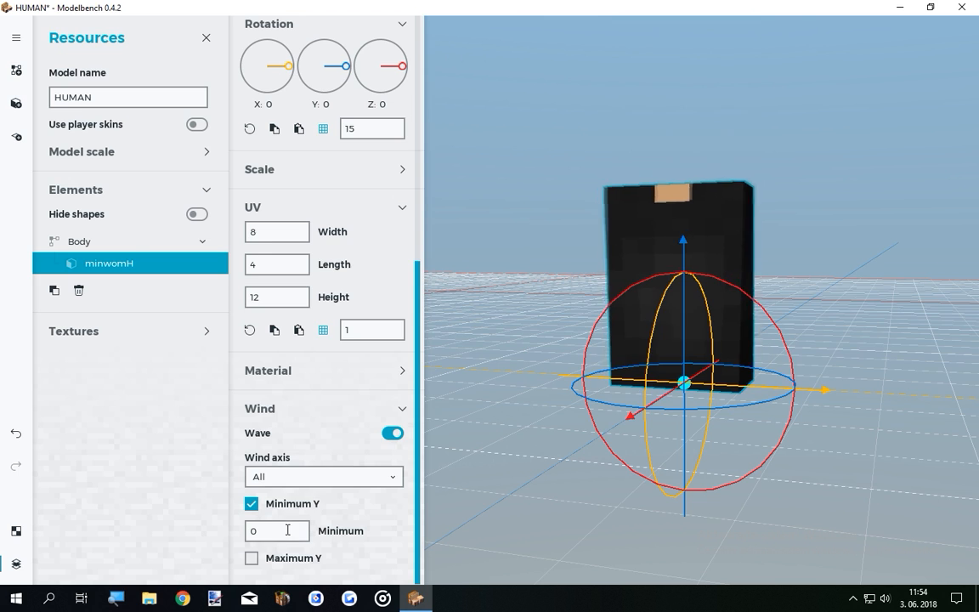
double_click(262, 533)
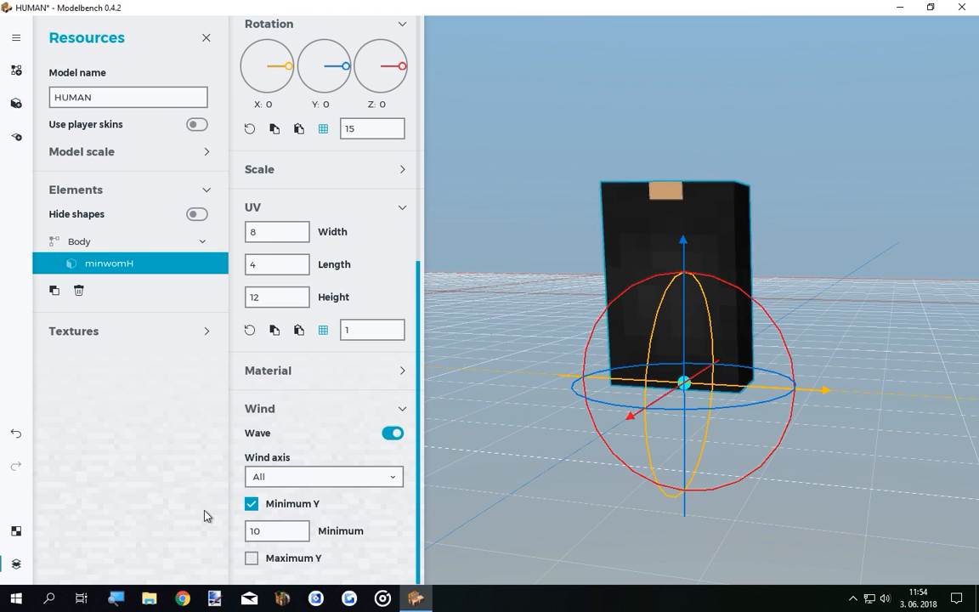
drag(333, 531, 208, 542)
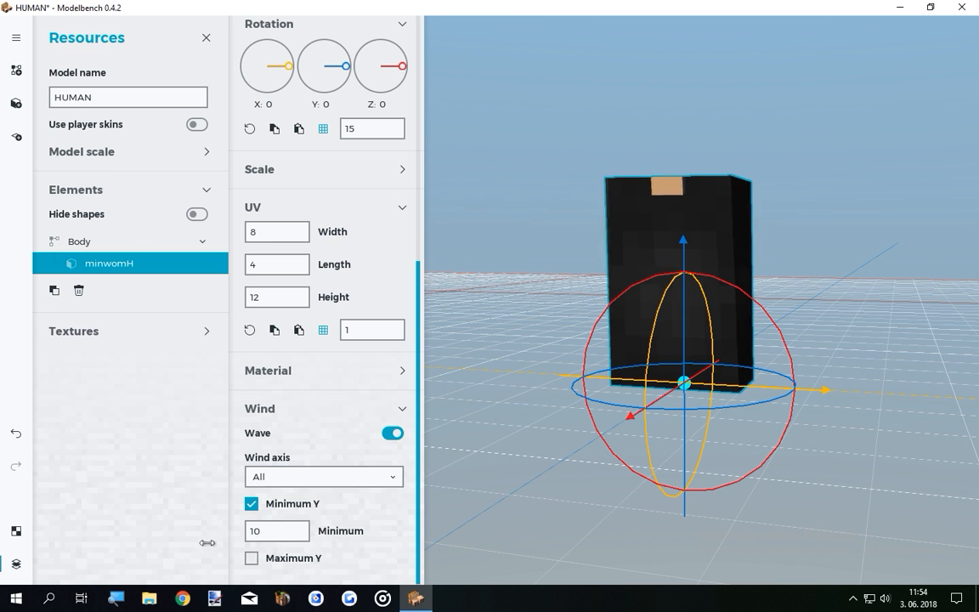
drag(85, 542, 750, 528)
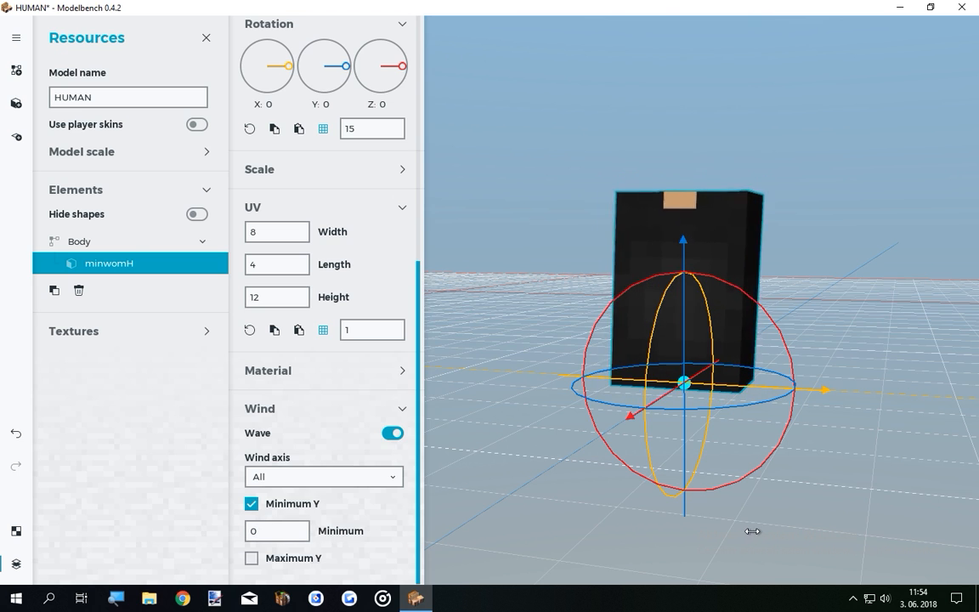
click(330, 518)
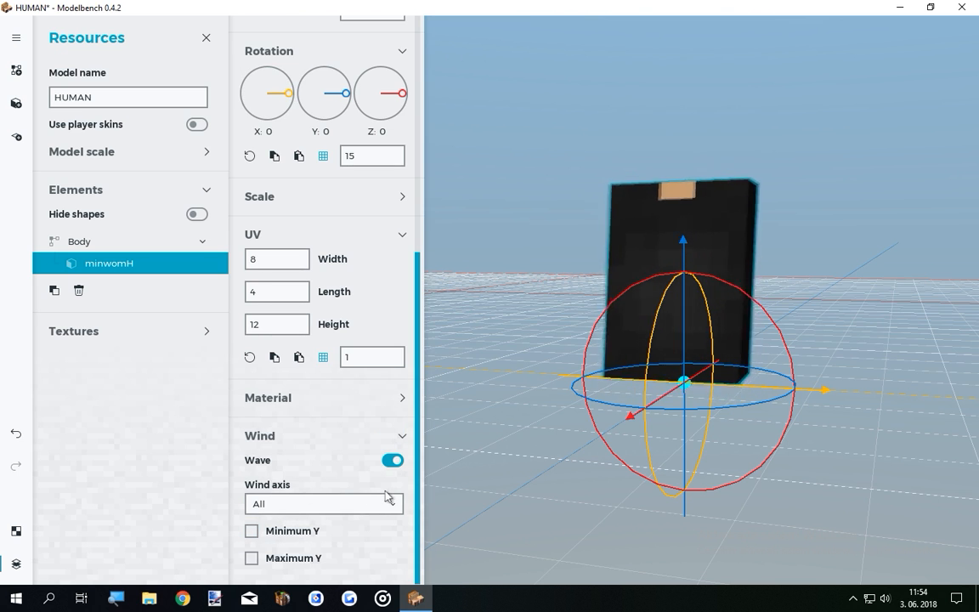
click(395, 460)
scroll(397, 472, up, 1)
click(403, 537)
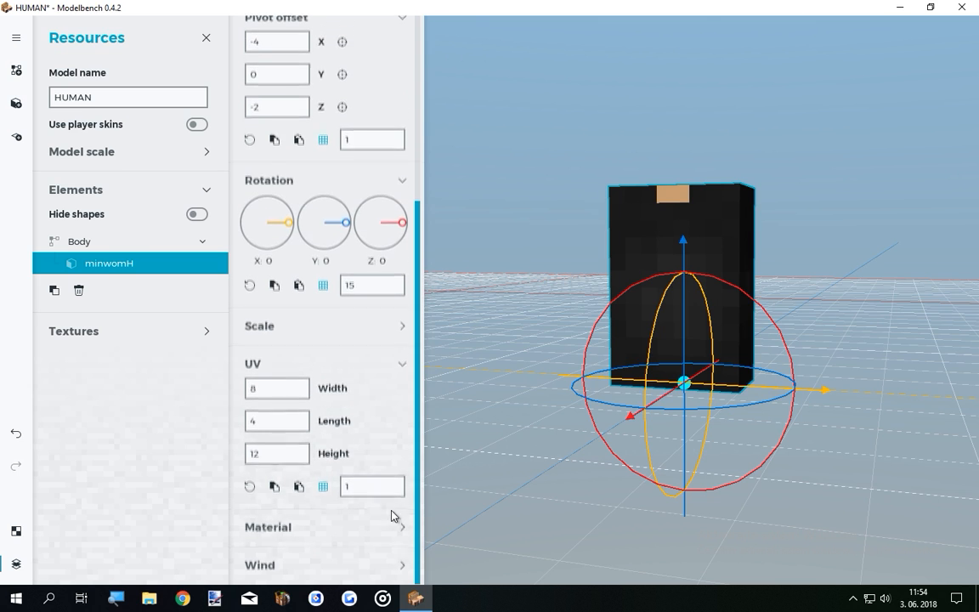
Compare the settings of the Body part with those of the minwomH shape, including the Body's material options.
click(105, 246)
click(112, 261)
drag(418, 364, 409, 307)
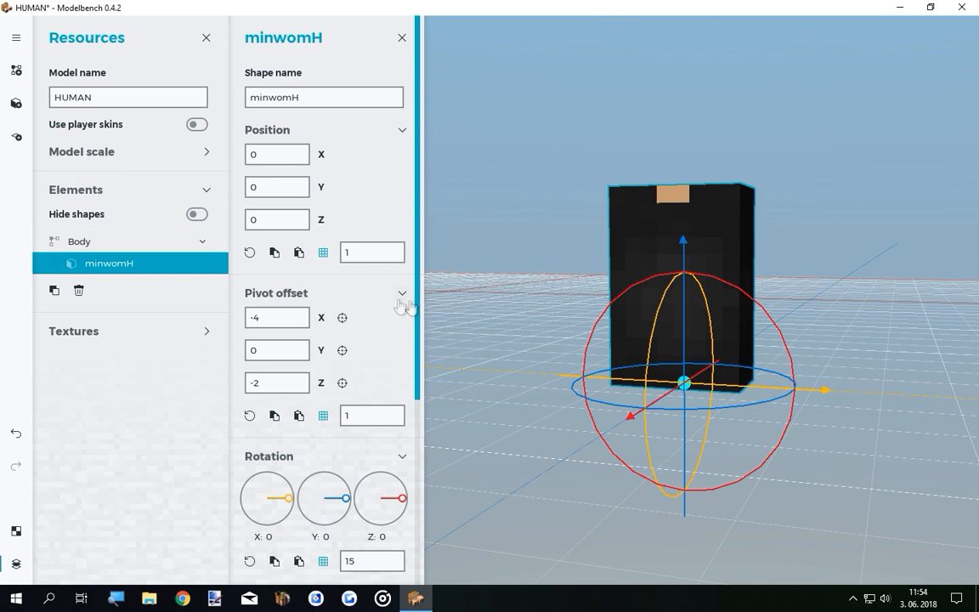
click(100, 245)
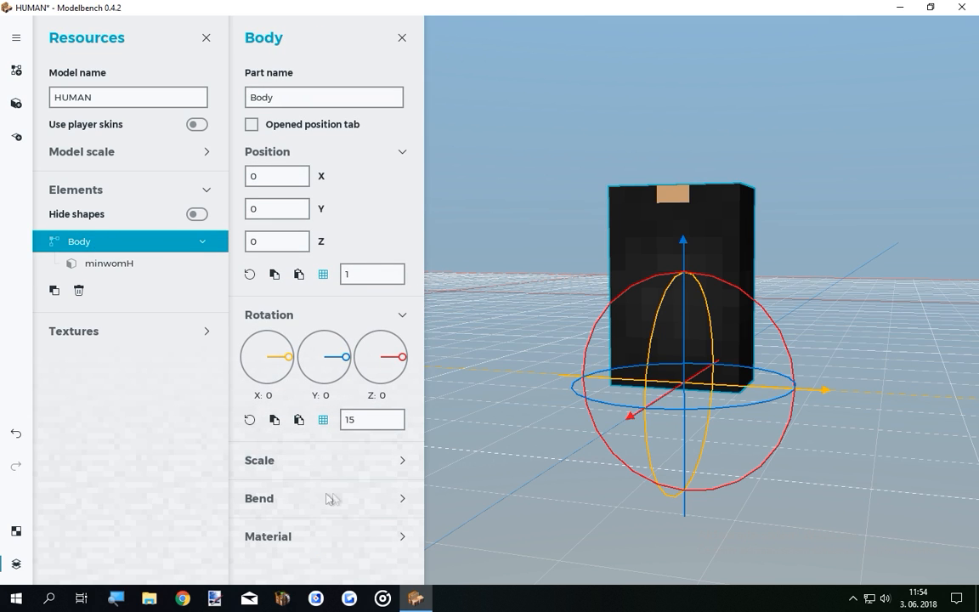
click(110, 264)
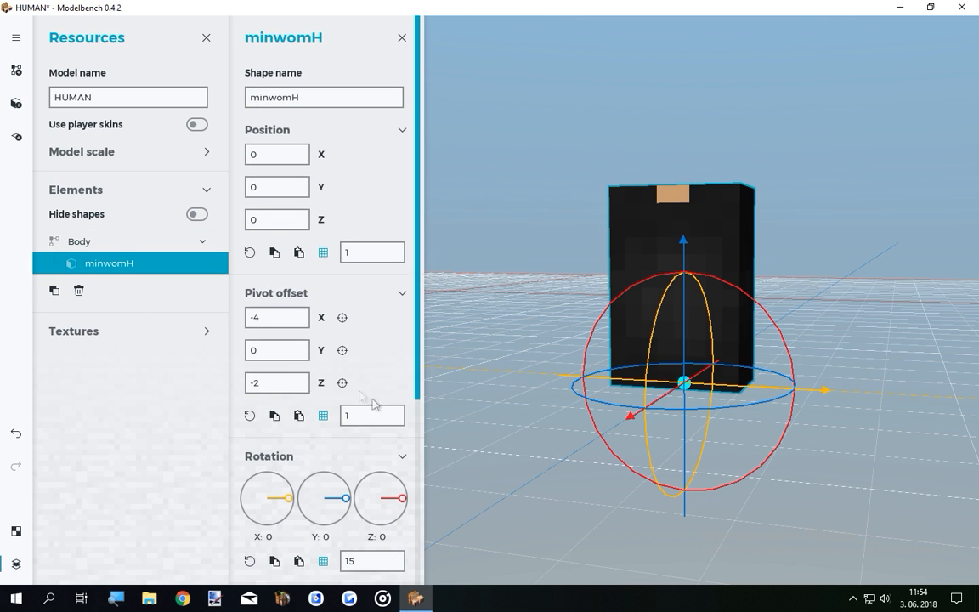
click(93, 242)
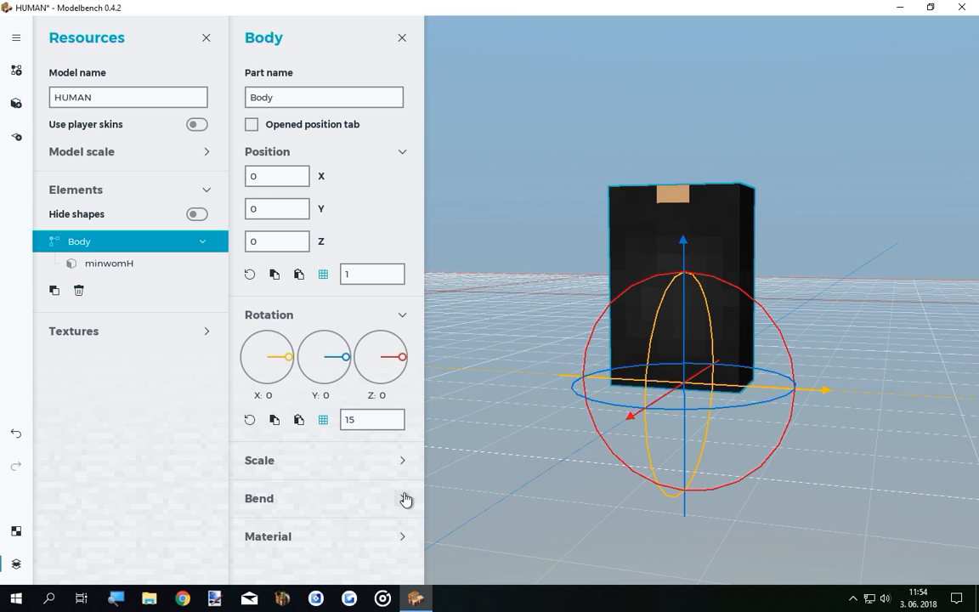
click(404, 536)
scroll(421, 425, down, 4)
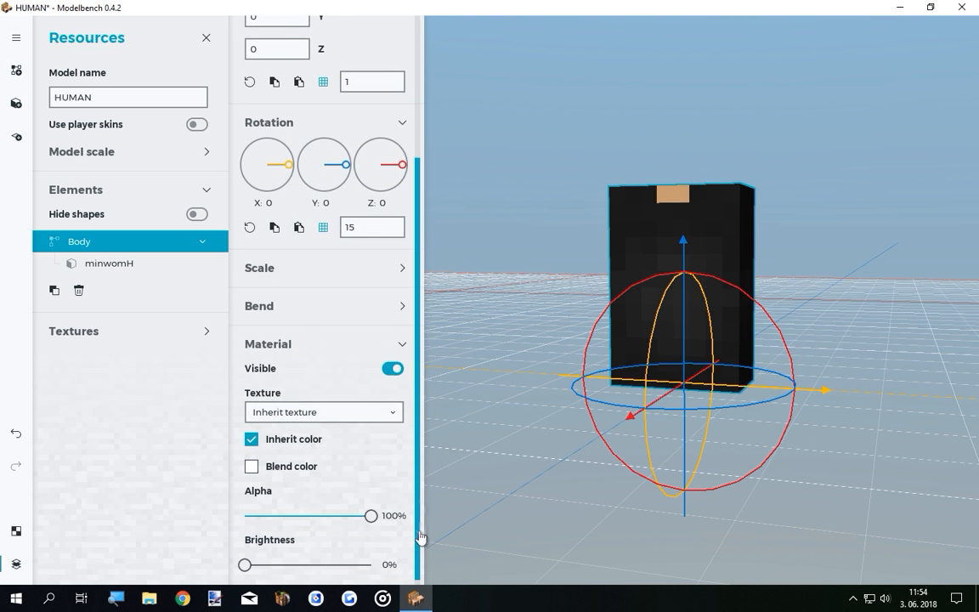
click(399, 344)
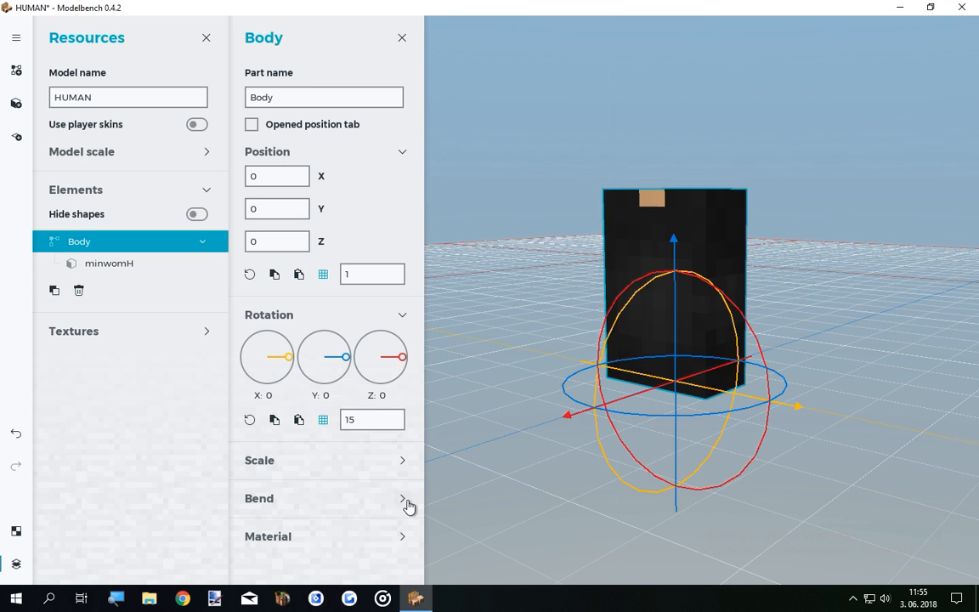
Make the Body part bendable and enable bending on the X axis.
click(405, 502)
scroll(357, 441, down, 1)
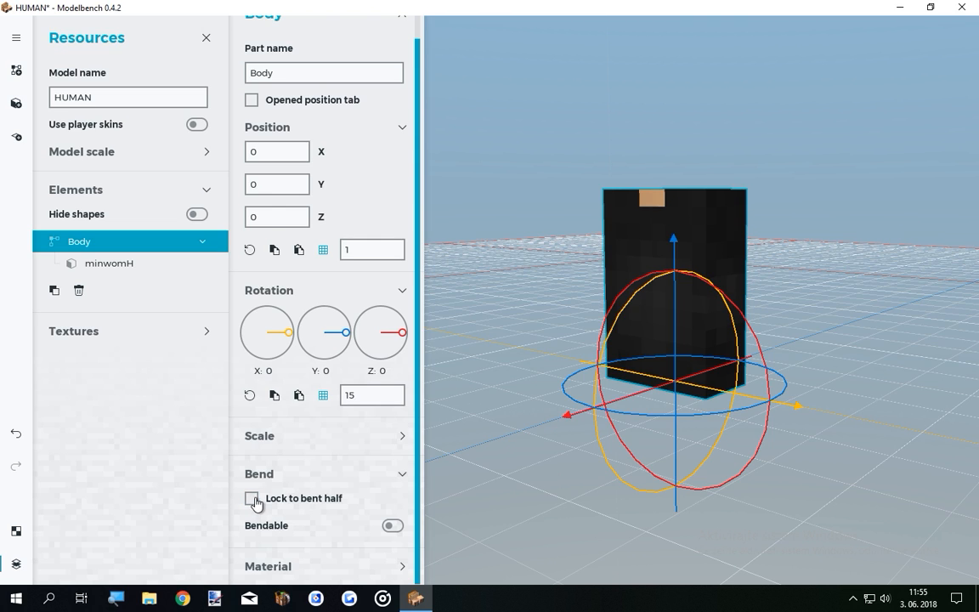
click(391, 527)
drag(418, 425, 401, 572)
drag(527, 374, 556, 400)
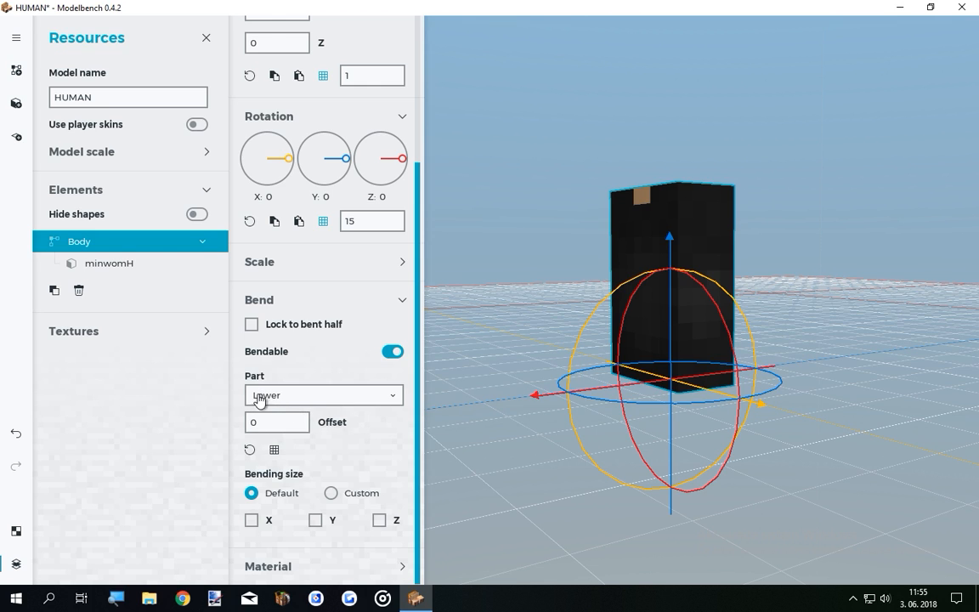
click(252, 519)
drag(418, 431, 413, 544)
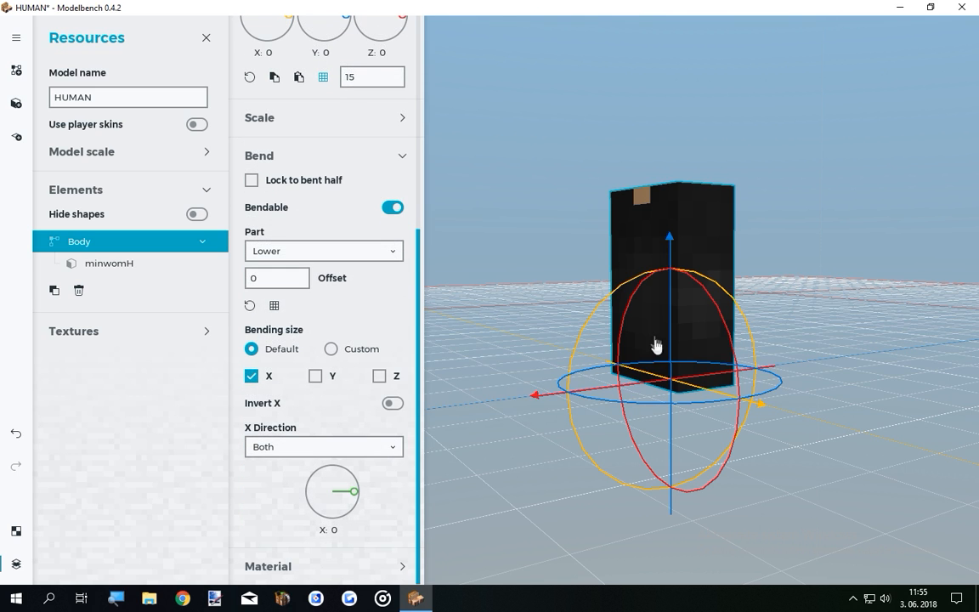
Test the Body's Lower bend at an X angle of 79 with a 5.7 offset, and swing it back to -4.
drag(357, 492, 351, 461)
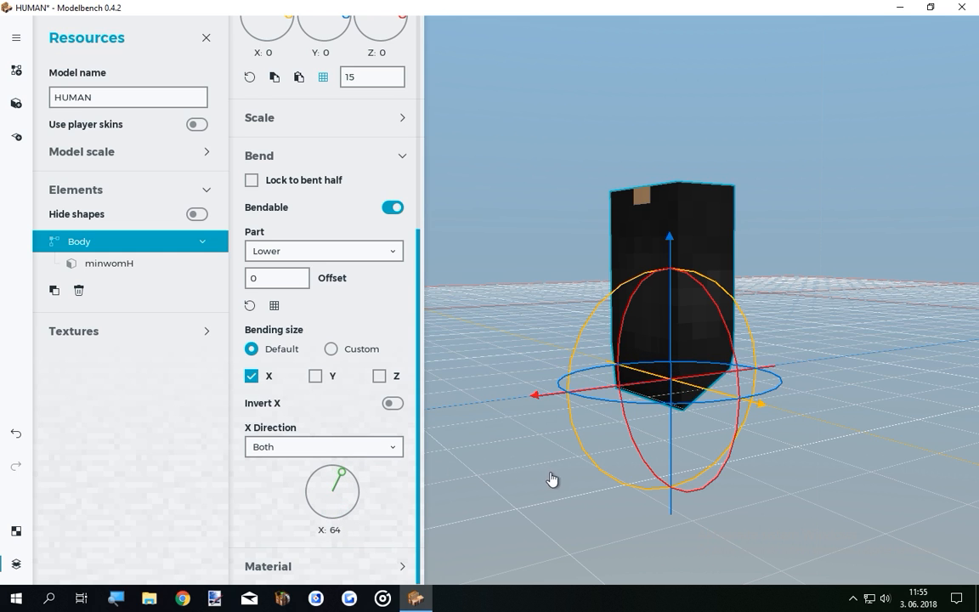
drag(553, 481, 539, 478)
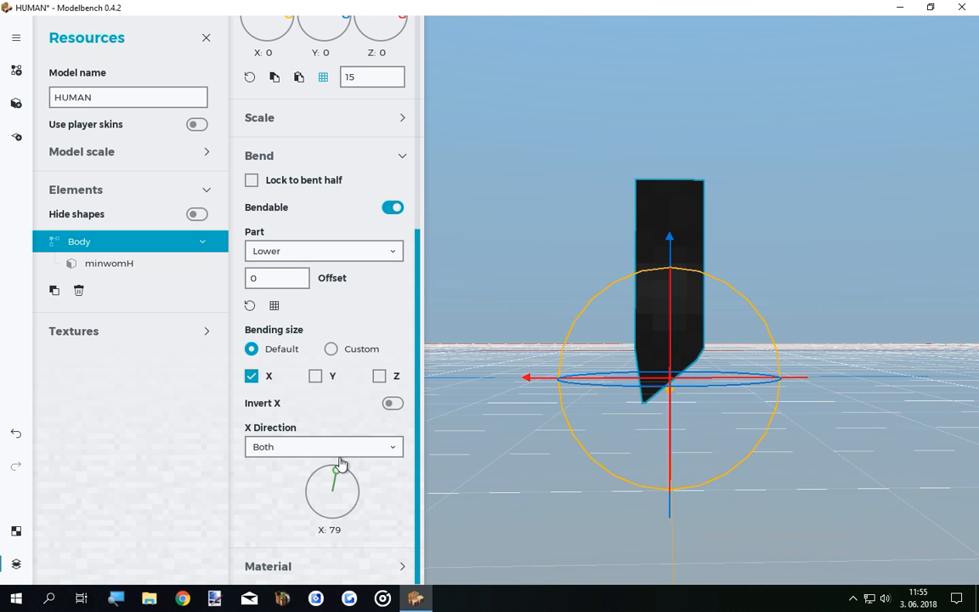
drag(333, 278, 411, 323)
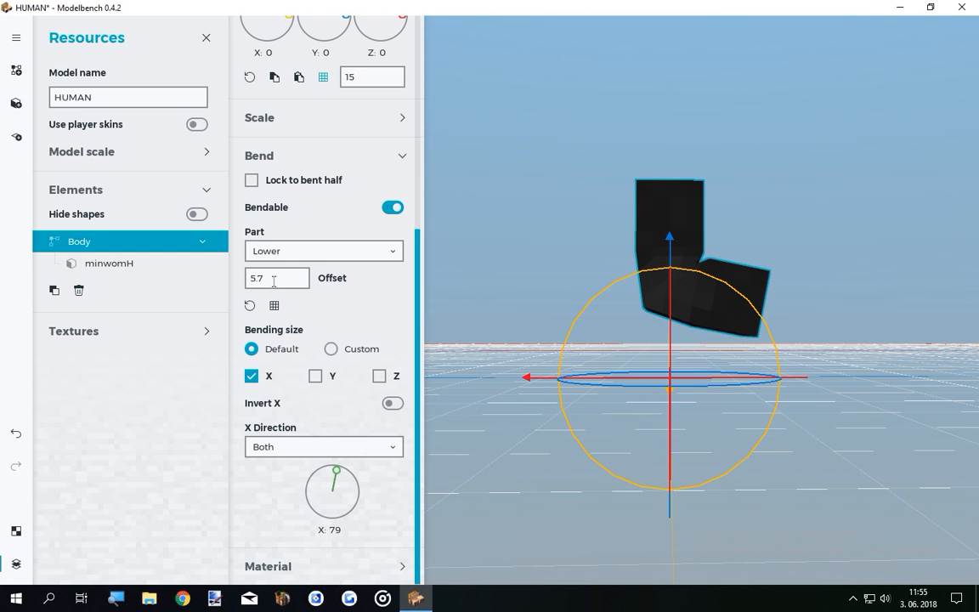
drag(333, 472, 363, 506)
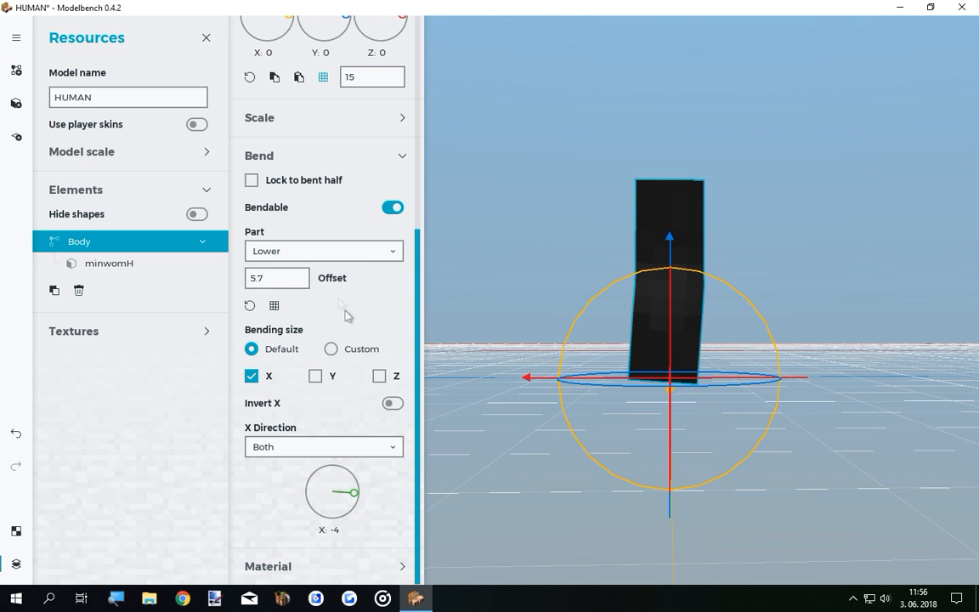
Switch the bent part to Upper, set the offset to 5.8 and test X bend angles of -58 and 24.
click(399, 258)
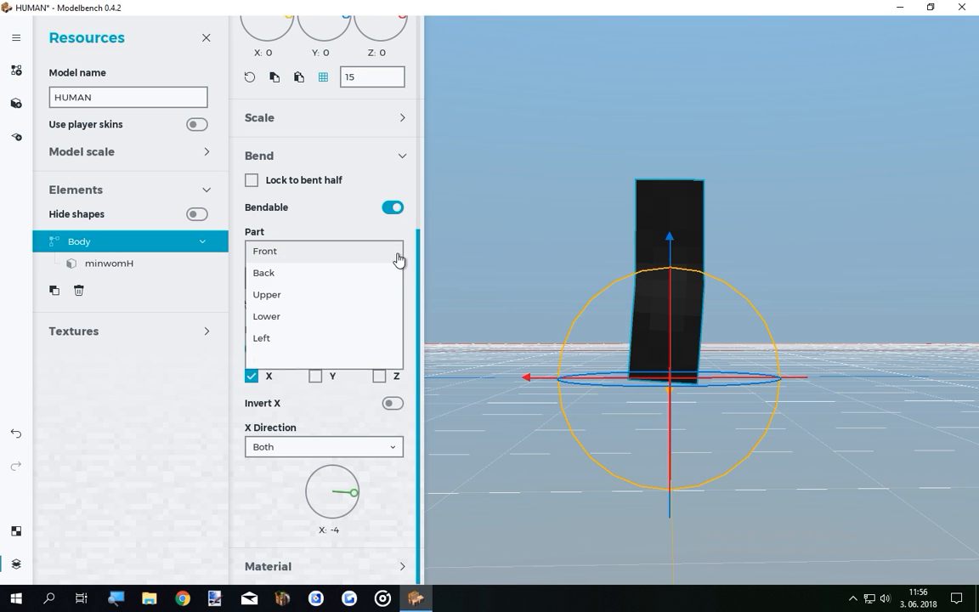
click(286, 294)
drag(367, 506, 393, 537)
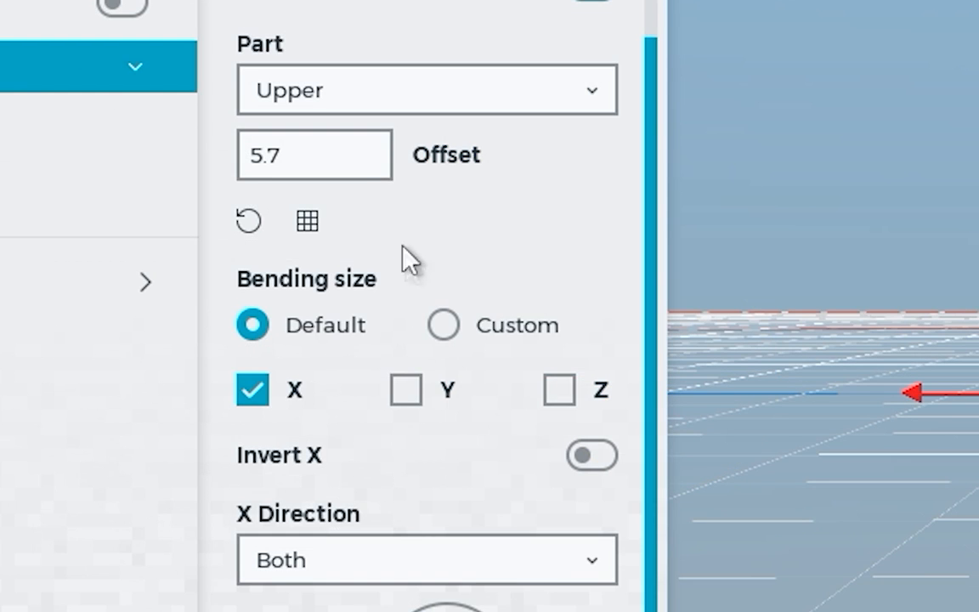
drag(463, 159, 456, 162)
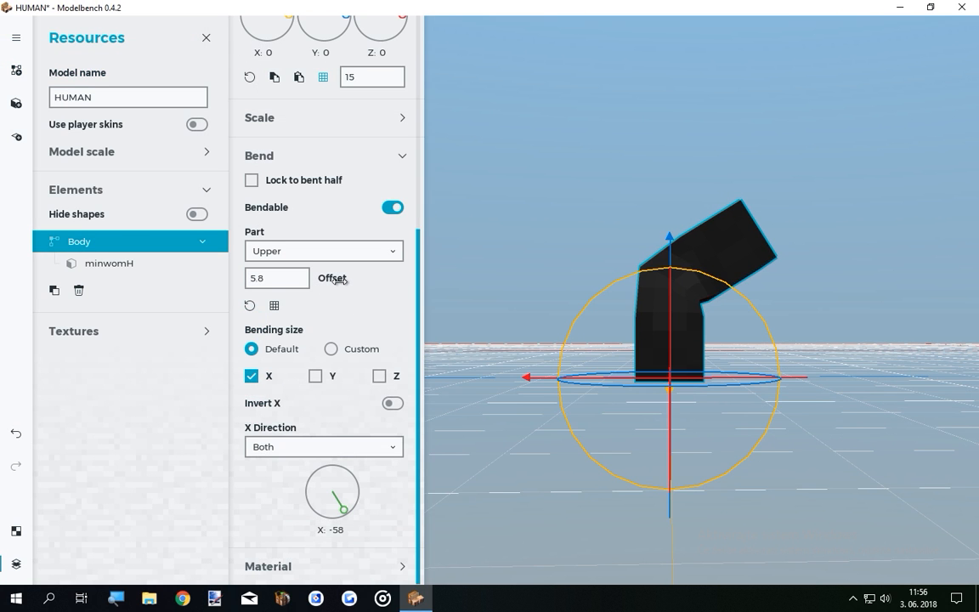
drag(333, 478, 369, 481)
Try the Front and Back bend parts on the Body, with the offset reduced to 1.1 and various X angles.
click(367, 255)
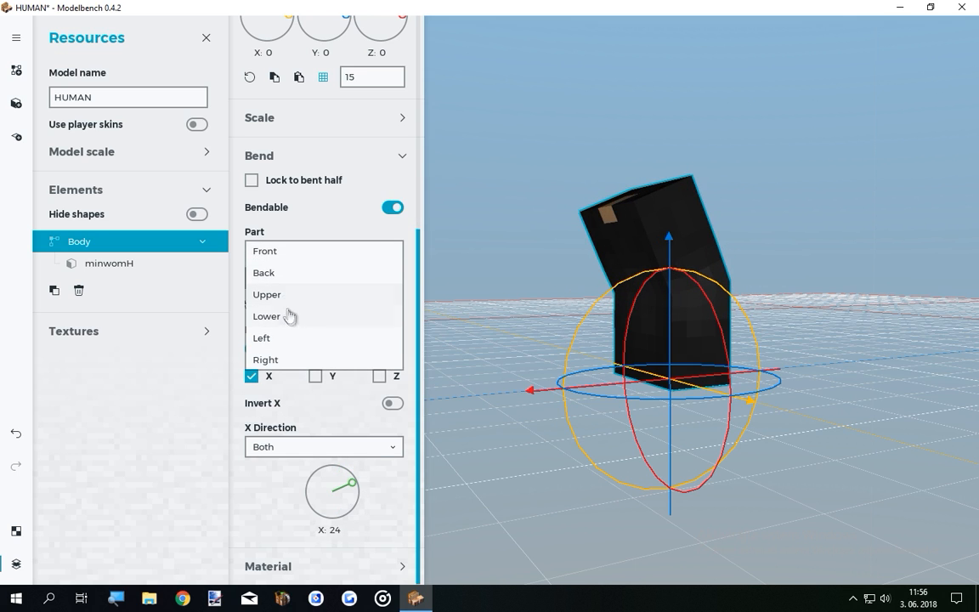
click(289, 259)
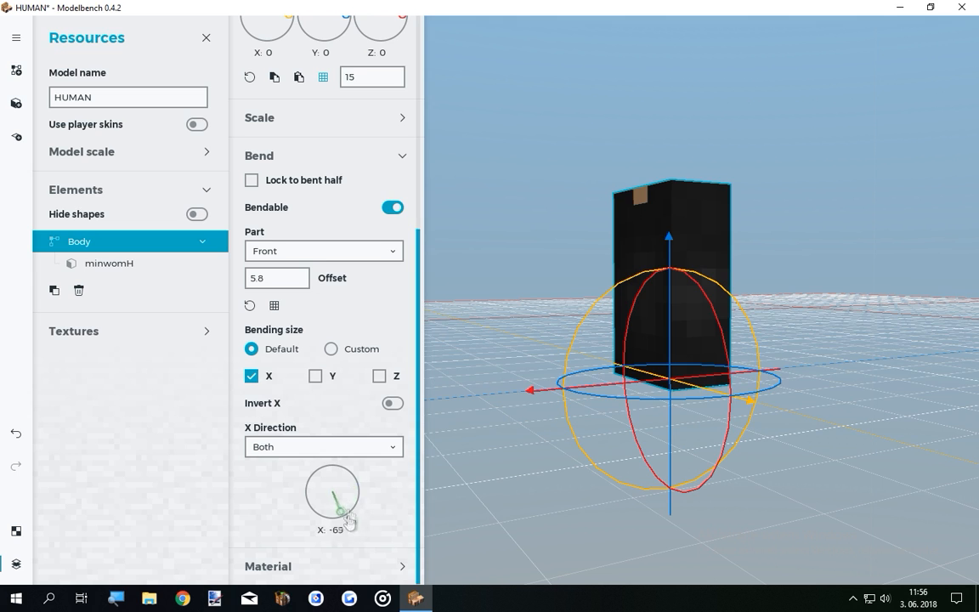
drag(338, 278, 270, 294)
drag(345, 476, 538, 405)
mouse_move(356, 499)
mouse_down()
mouse_move(356, 481)
mouse_move(310, 465)
mouse_move(320, 462)
mouse_move(354, 491)
mouse_move(349, 443)
mouse_move(370, 507)
mouse_move(343, 539)
mouse_move(351, 508)
mouse_up()
click(322, 253)
click(305, 283)
Try the Left bend part with an X angle of 6, and toggle bending on the Z axis on and off.
click(387, 251)
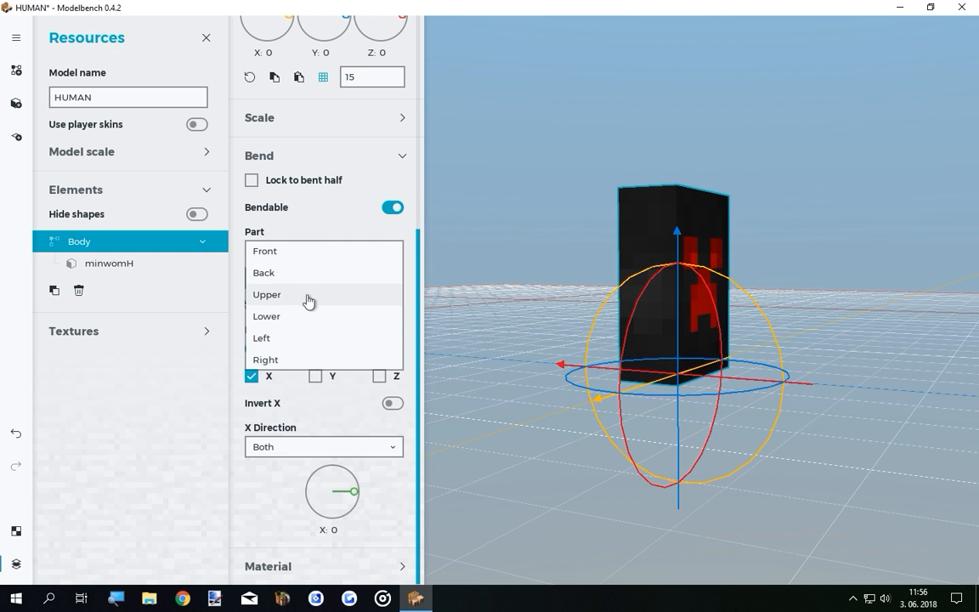
click(283, 341)
mouse_move(354, 490)
mouse_down()
mouse_move(349, 472)
mouse_move(360, 499)
mouse_up()
drag(578, 255, 527, 237)
drag(822, 222, 782, 248)
mouse_move(351, 500)
mouse_down()
mouse_move(345, 477)
mouse_move(369, 518)
mouse_move(356, 477)
mouse_move(354, 489)
mouse_up()
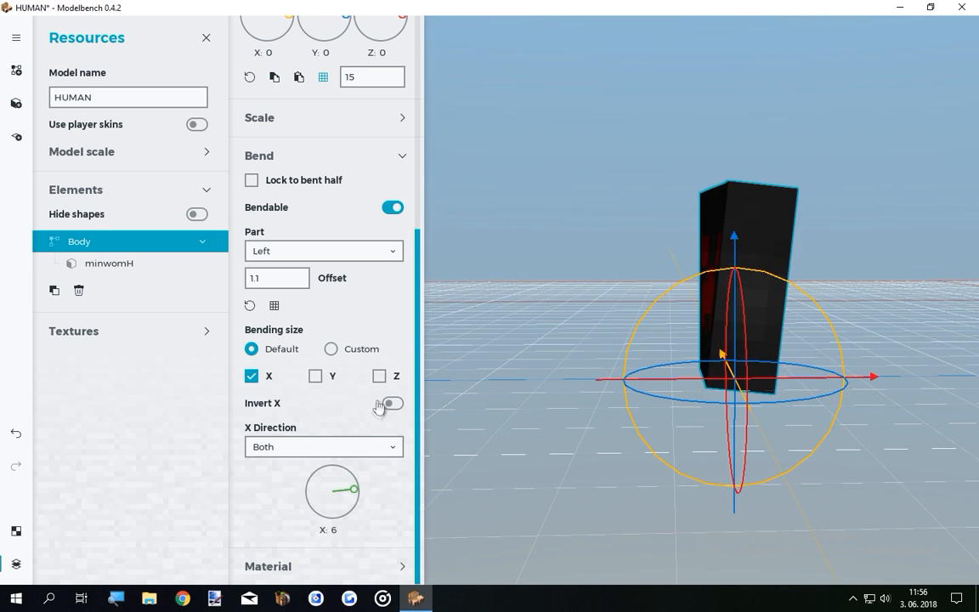
click(380, 375)
mouse_move(380, 563)
mouse_down()
mouse_move(384, 542)
mouse_move(347, 517)
mouse_move(392, 560)
mouse_up()
click(380, 375)
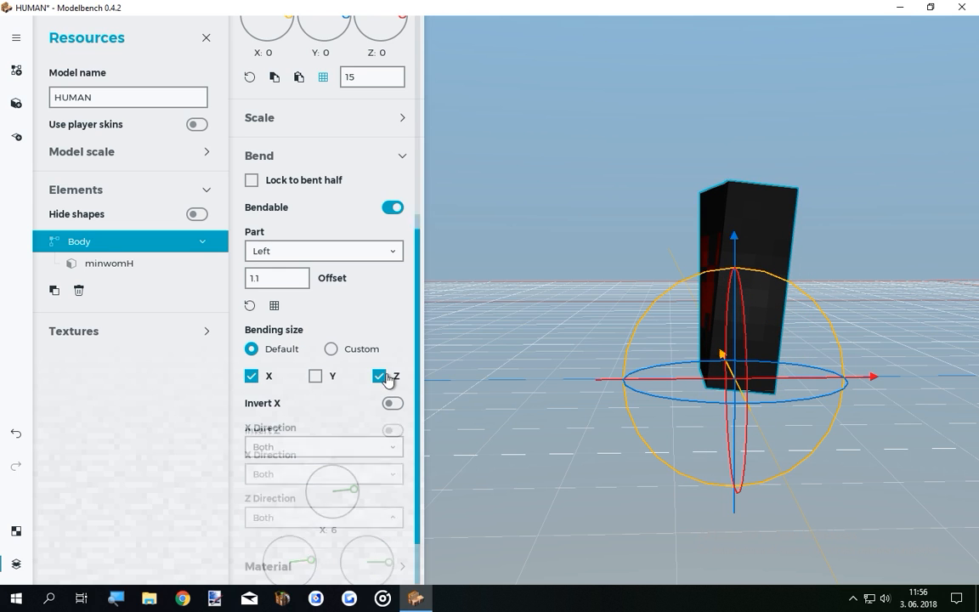
Set the Body's bent part to Upper with a 5.8 offset, test the X bend and return its angle to 0.
click(333, 255)
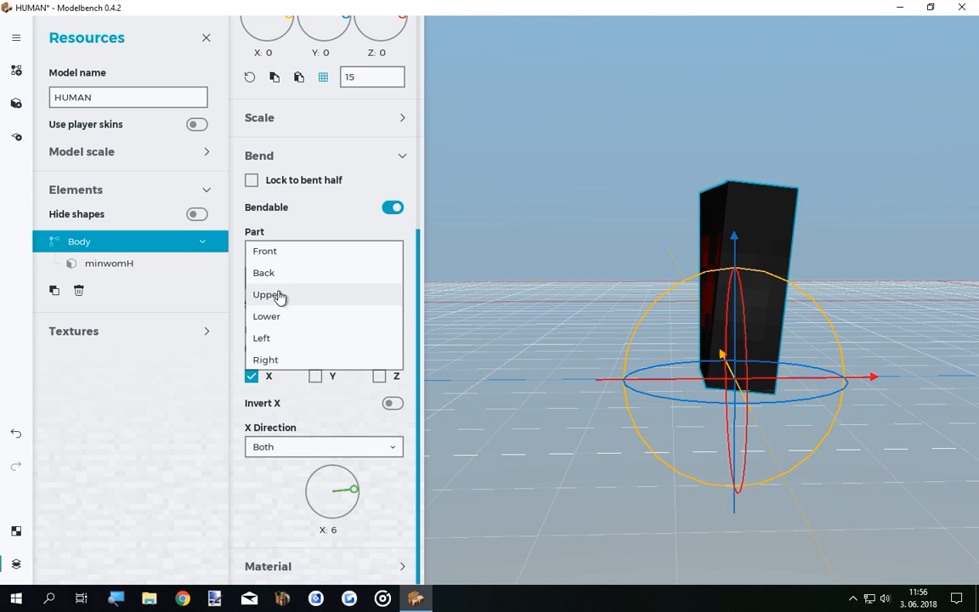
click(283, 297)
middle_drag(608, 210, 505, 397)
drag(353, 490, 339, 468)
drag(474, 497, 454, 463)
drag(330, 273, 397, 295)
drag(338, 470, 424, 400)
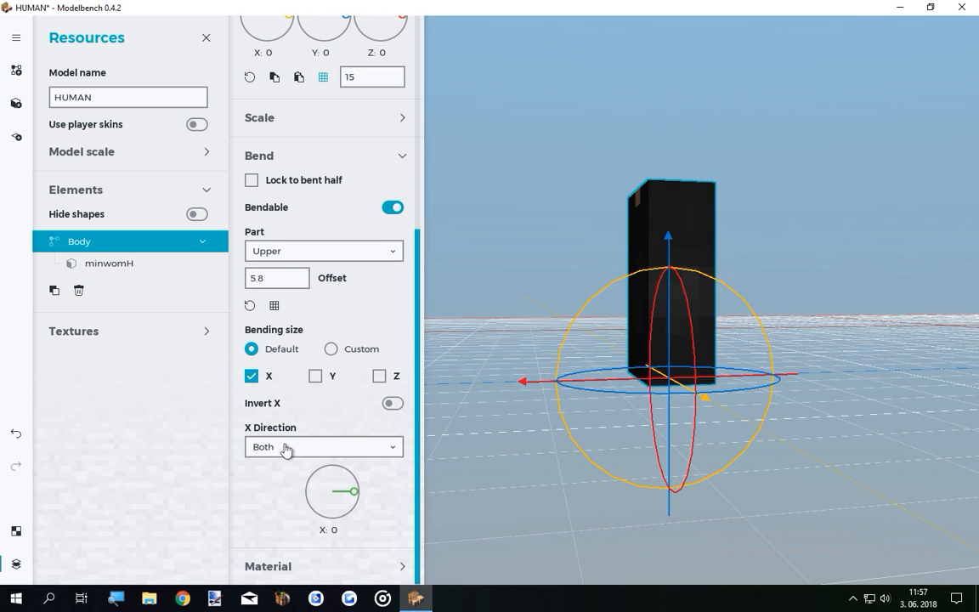
Test Invert X on and off with the Body's upper part bent on X, and return the X angle to 0.
click(392, 404)
drag(354, 491, 342, 470)
click(392, 403)
click(392, 403)
click(393, 402)
right_click(350, 474)
Set the Body's X bend direction to Forwards and test the bend angle.
click(337, 447)
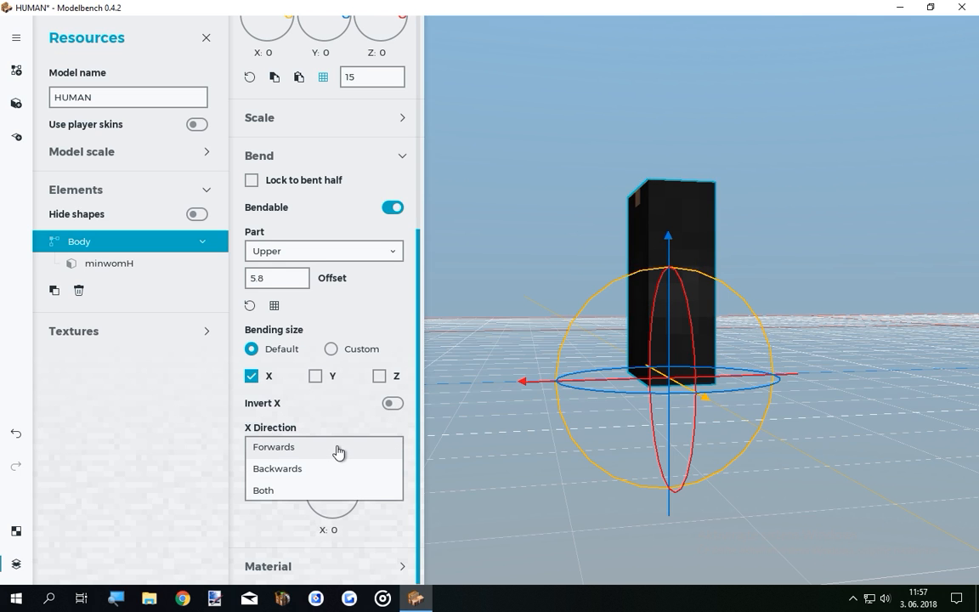
click(293, 451)
mouse_move(363, 490)
mouse_down()
mouse_move(352, 448)
mouse_move(363, 518)
mouse_move(351, 451)
mouse_move(349, 465)
mouse_move(278, 450)
mouse_move(332, 456)
mouse_move(357, 475)
mouse_up()
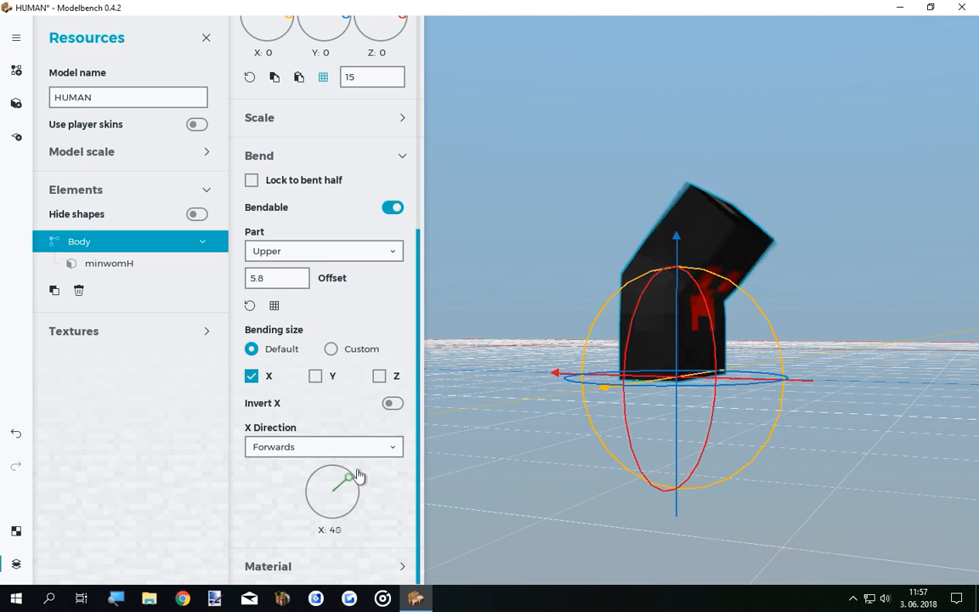
Set the X bend direction to Backwards, test the bend angle and reset it to 0.
click(340, 446)
click(312, 470)
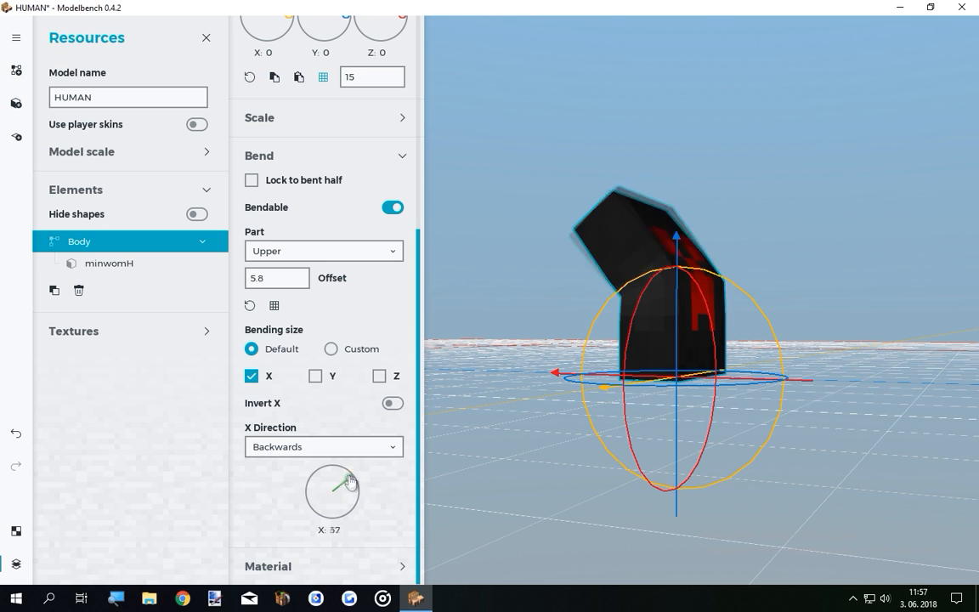
drag(463, 413, 512, 446)
right_click(356, 490)
click(362, 454)
click(355, 468)
mouse_move(354, 483)
mouse_down()
mouse_move(345, 452)
mouse_move(368, 545)
mouse_move(371, 509)
mouse_move(355, 470)
mouse_move(389, 446)
mouse_move(367, 489)
mouse_up()
right_click(345, 497)
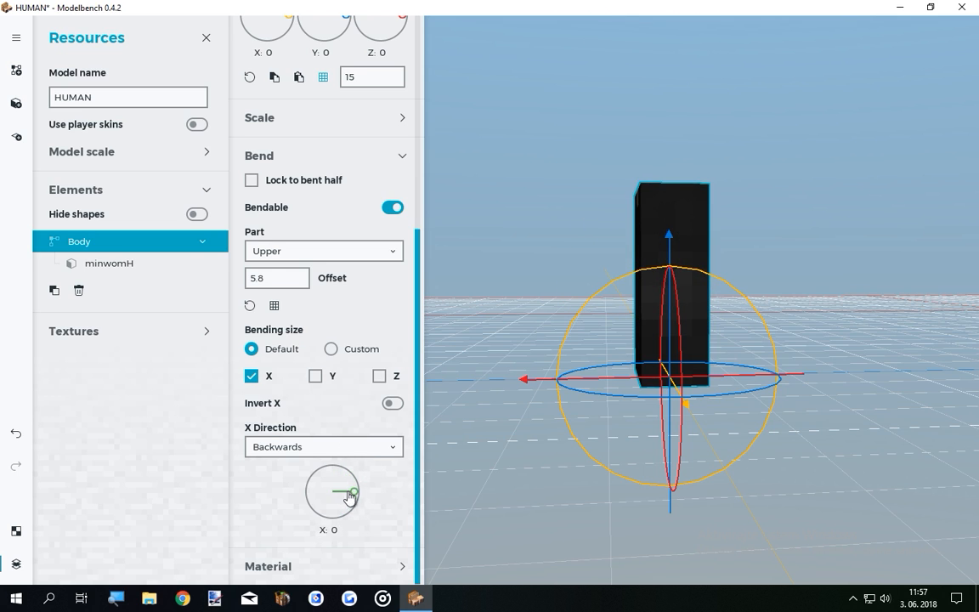
Restore the X bend direction to Both and deselect the Body.
click(314, 449)
click(293, 491)
drag(354, 498, 391, 491)
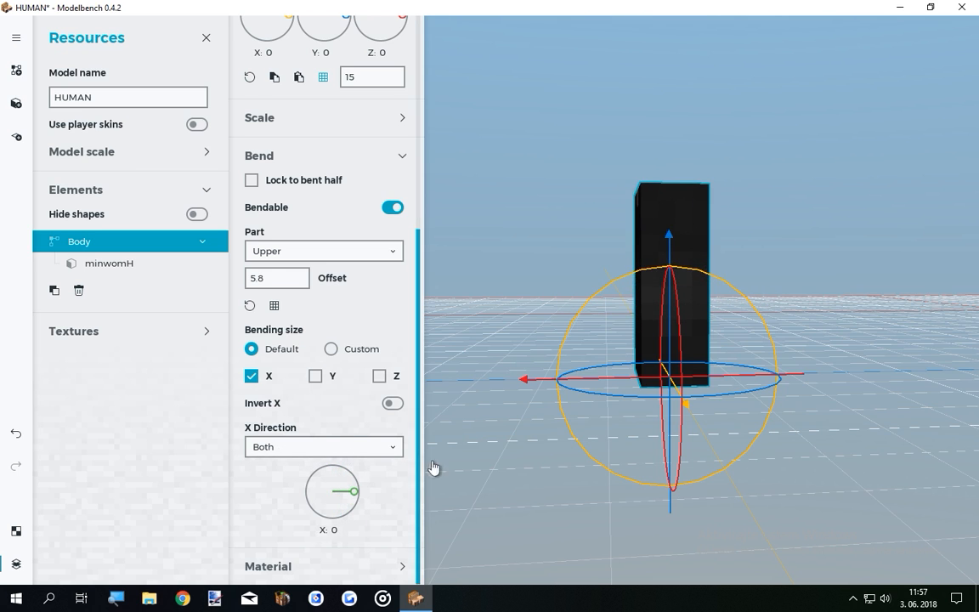
drag(417, 309, 413, 347)
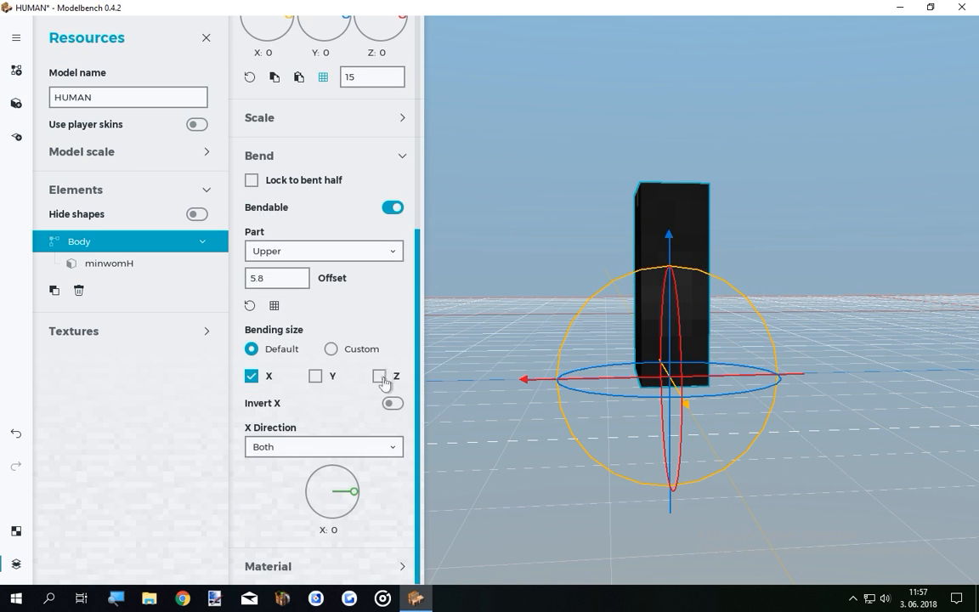
drag(515, 219, 607, 242)
click(516, 219)
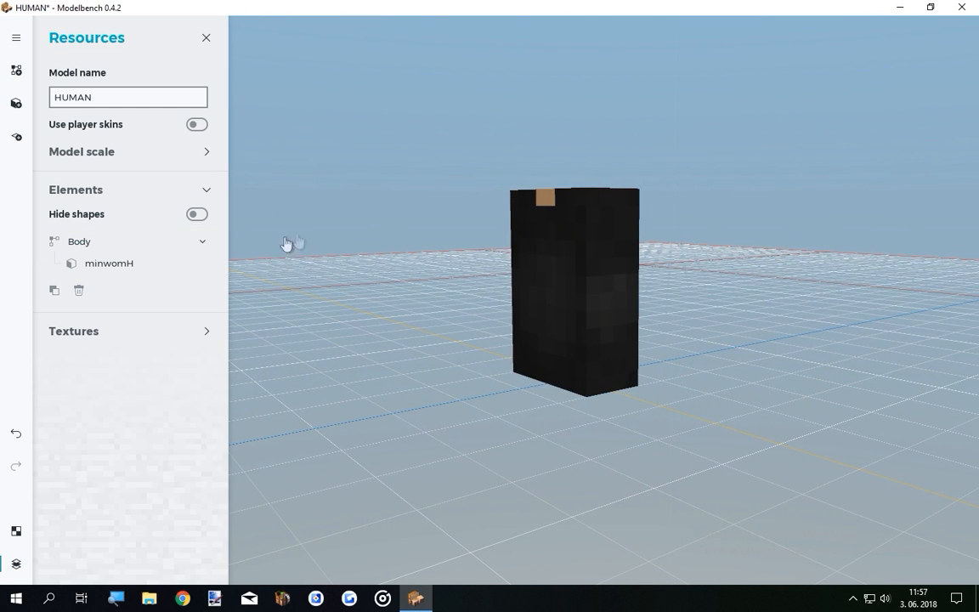
Add a part named Head under the Body and create a new block shape in it.
click(17, 73)
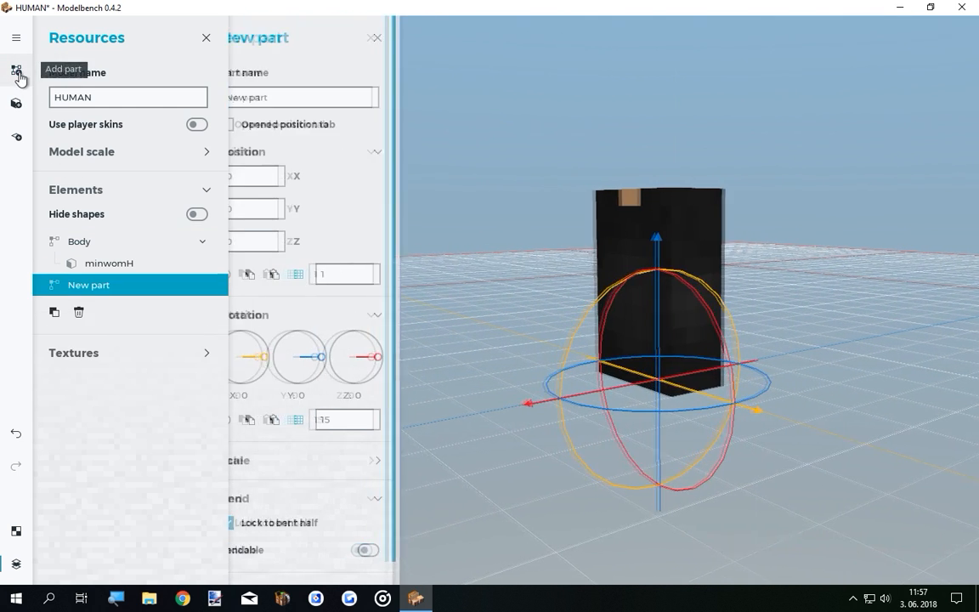
drag(71, 289, 87, 247)
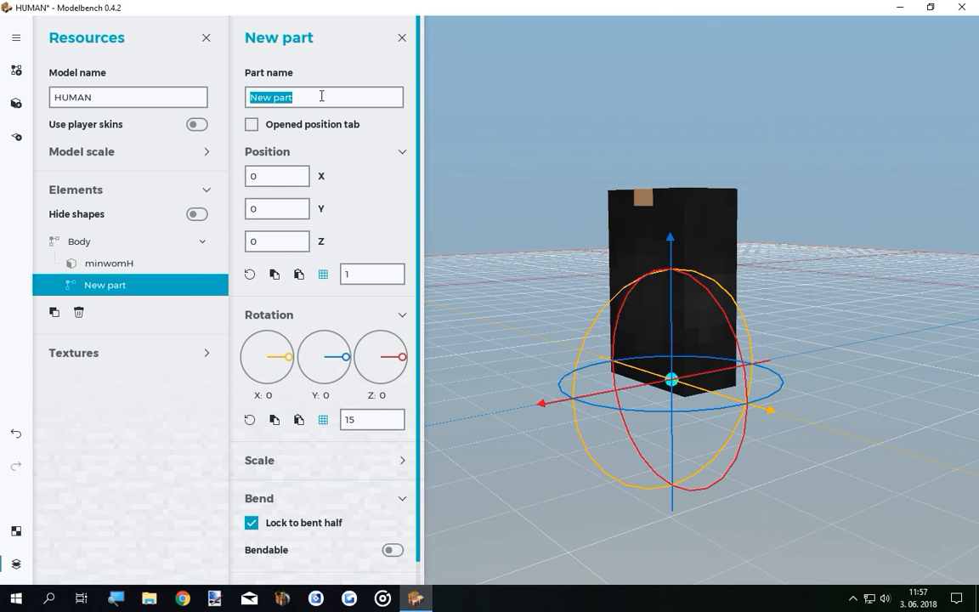
click(20, 105)
mouse_move(558, 238)
mouse_down()
mouse_move(476, 226)
mouse_move(401, 241)
mouse_move(541, 236)
mouse_up()
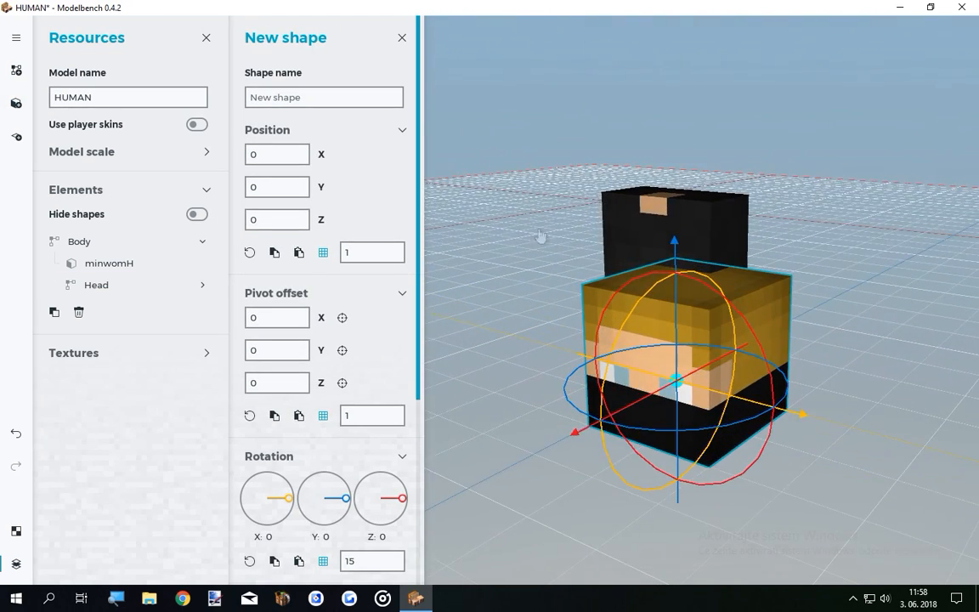
Name the Head's shape hrhWJAJA and set its material texture to Assassin.png.
click(204, 354)
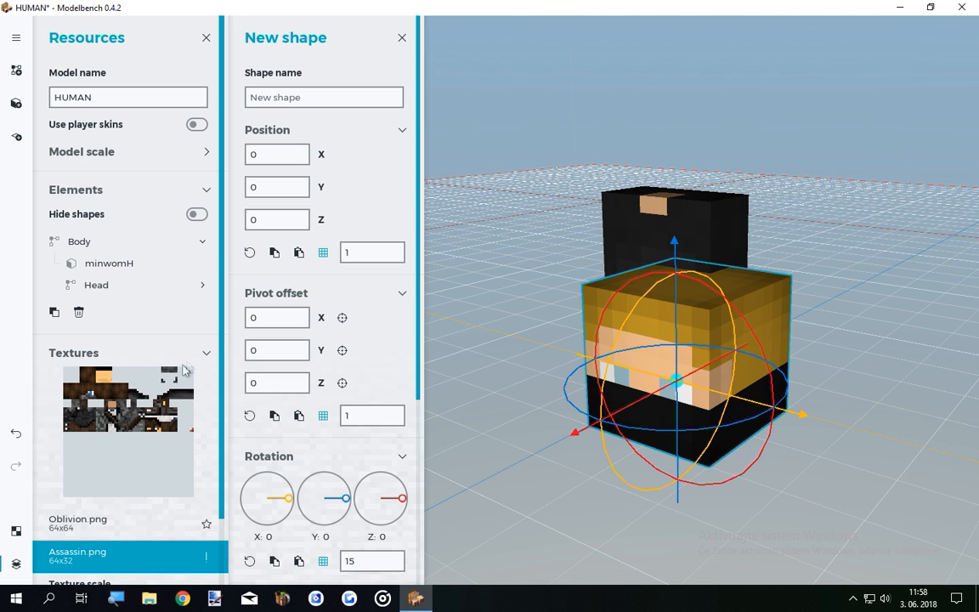
click(190, 355)
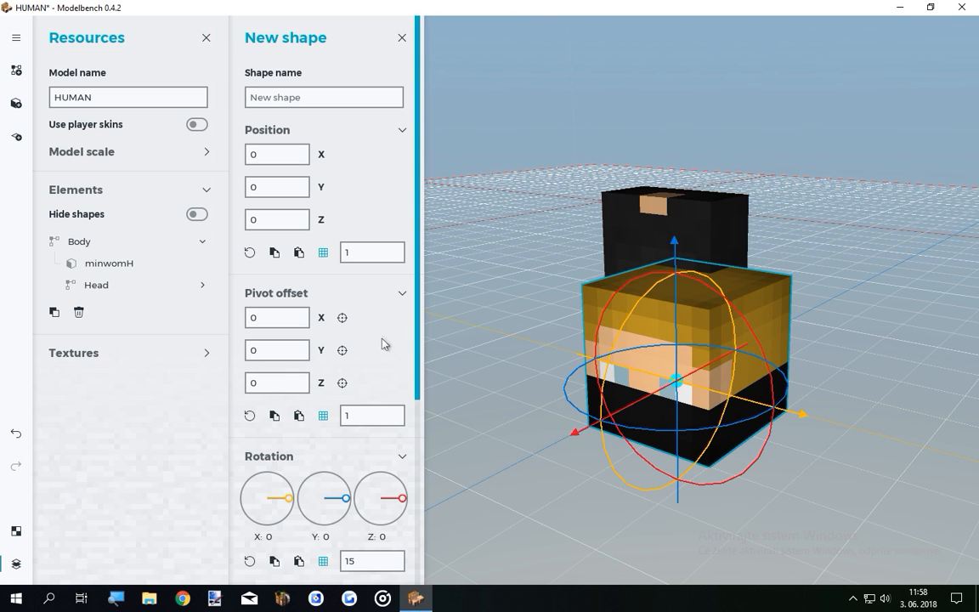
click(124, 289)
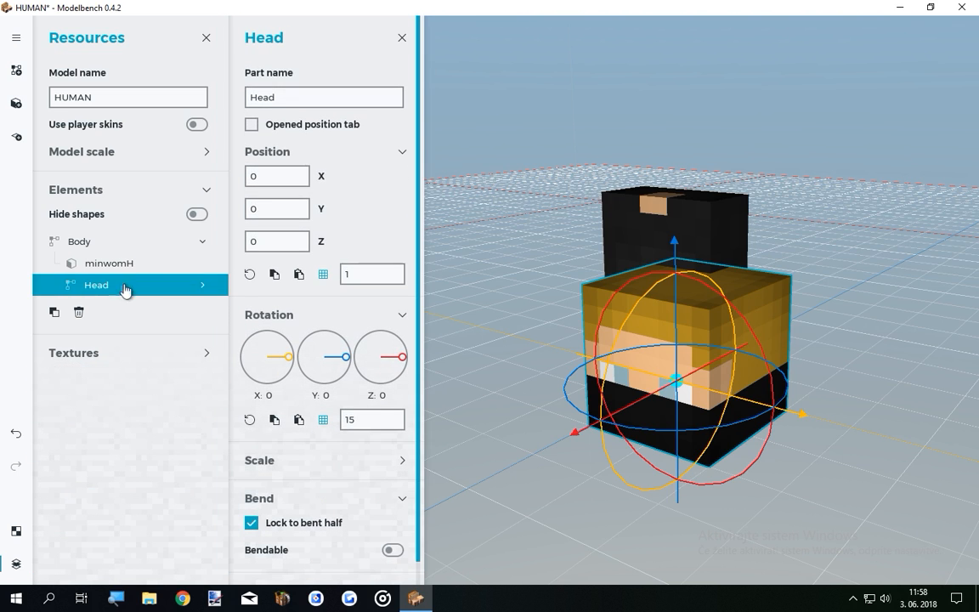
click(211, 292)
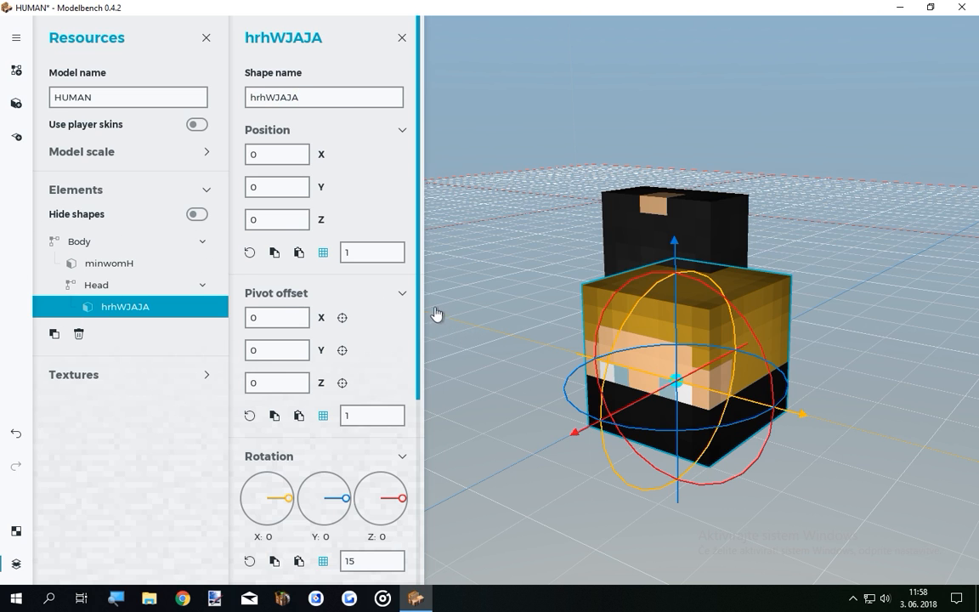
drag(419, 308, 417, 529)
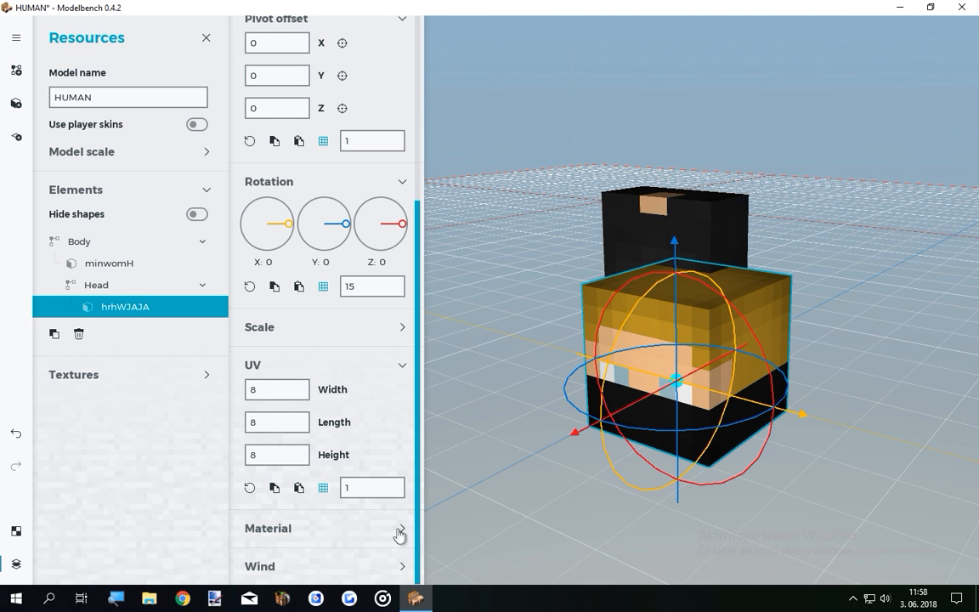
click(399, 528)
drag(419, 448, 420, 507)
click(360, 335)
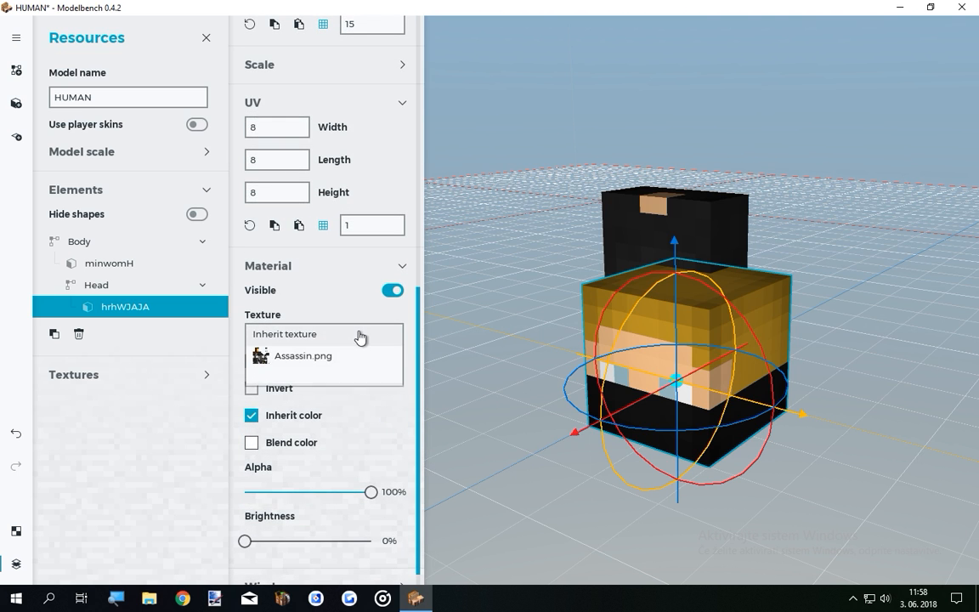
click(303, 356)
middle_drag(509, 389, 577, 386)
drag(459, 382, 497, 386)
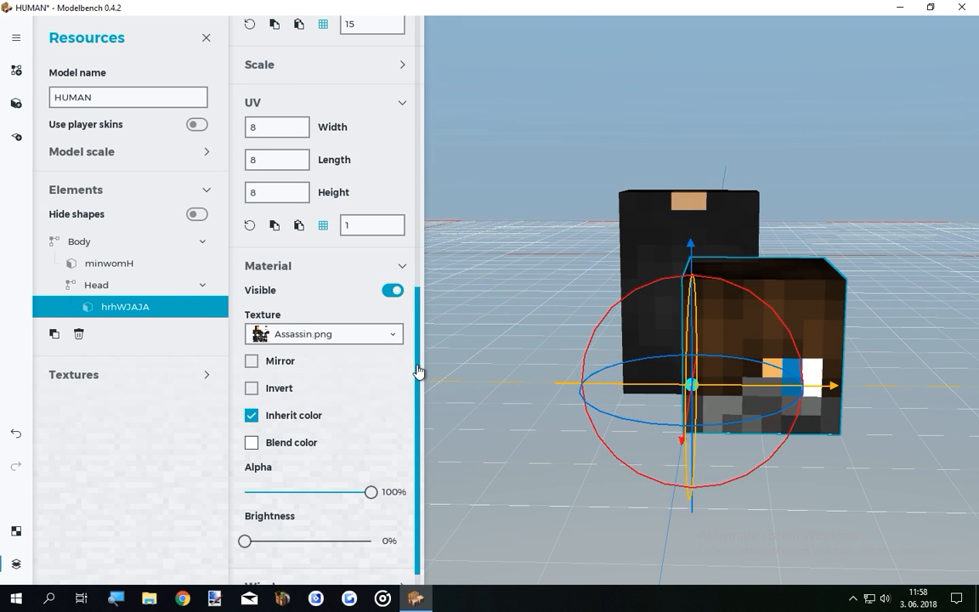
Set the head shape's pivot offset to -4 on X and -4 on Z.
scroll(421, 285, up, 5)
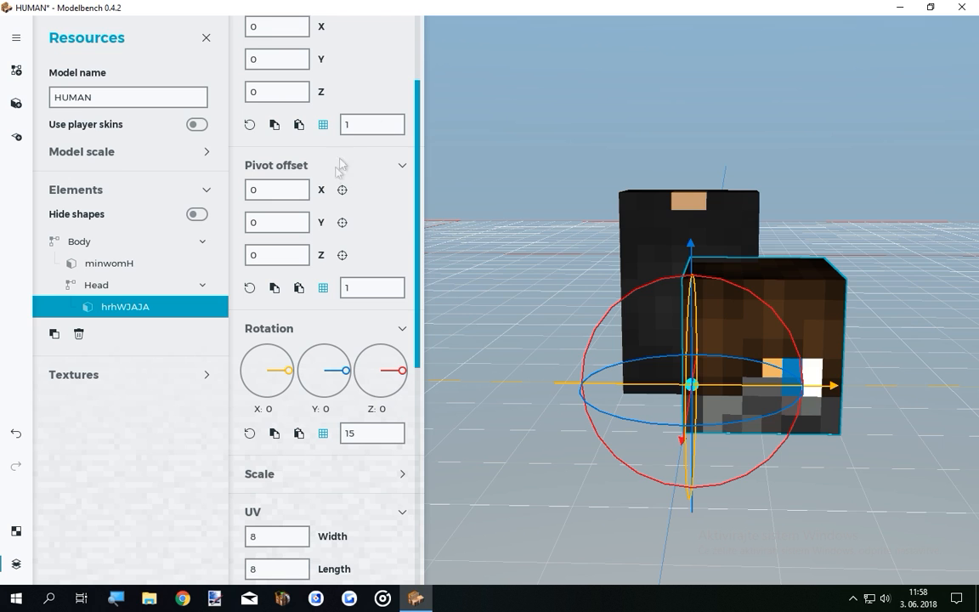
drag(319, 193, 265, 199)
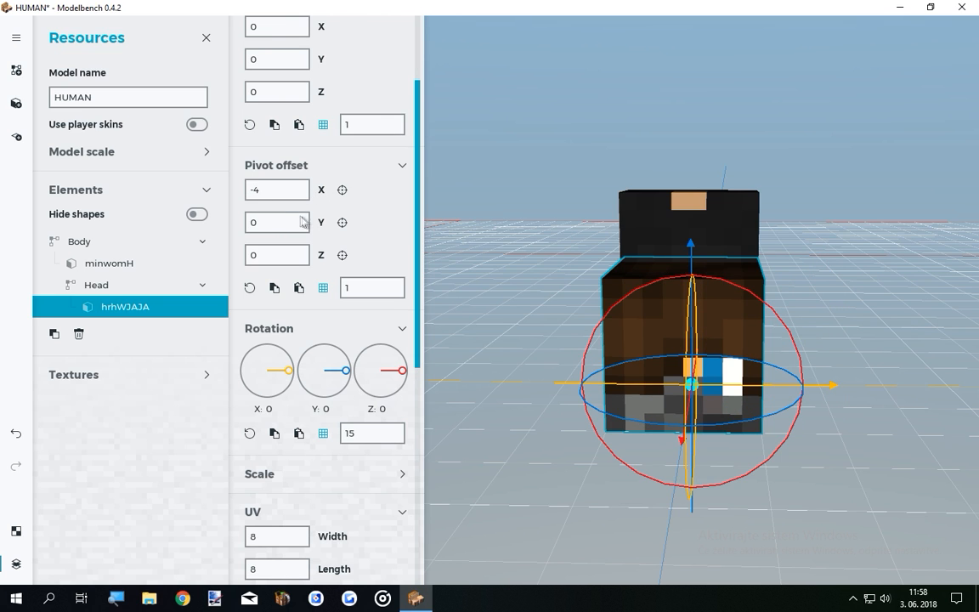
drag(322, 222, 309, 225)
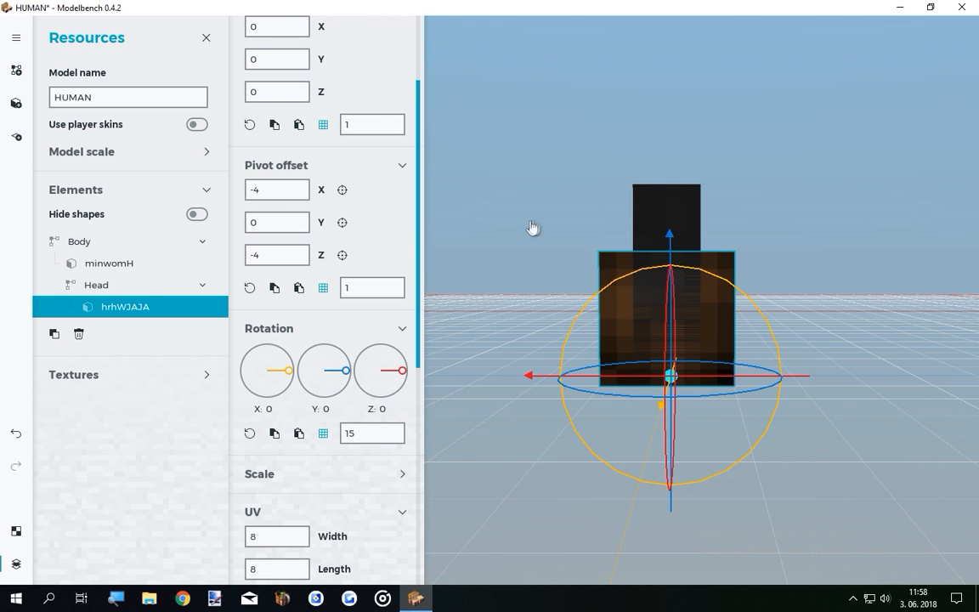
drag(531, 227, 814, 297)
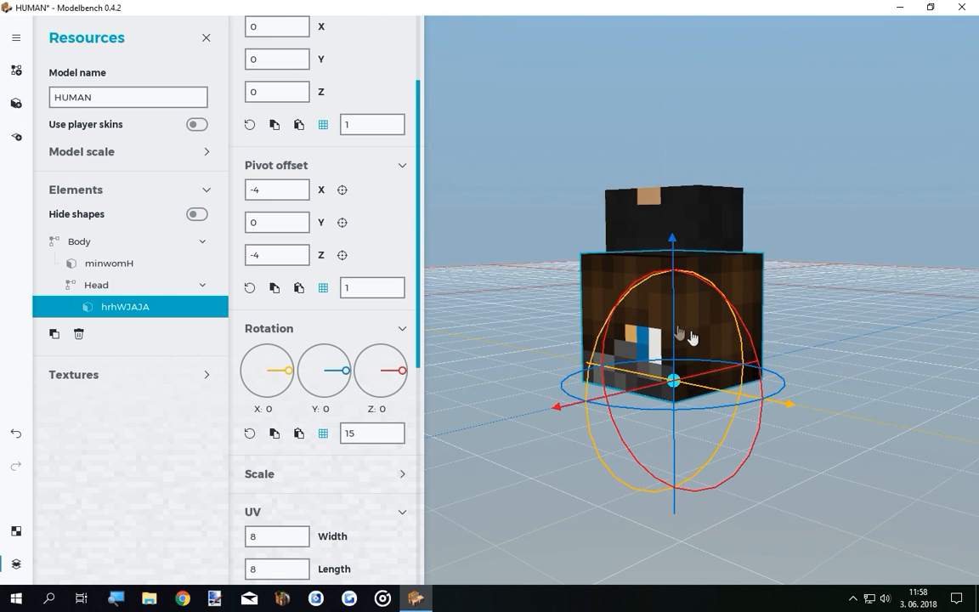
Move the Head part up onto the Body at Y position 12.
click(115, 288)
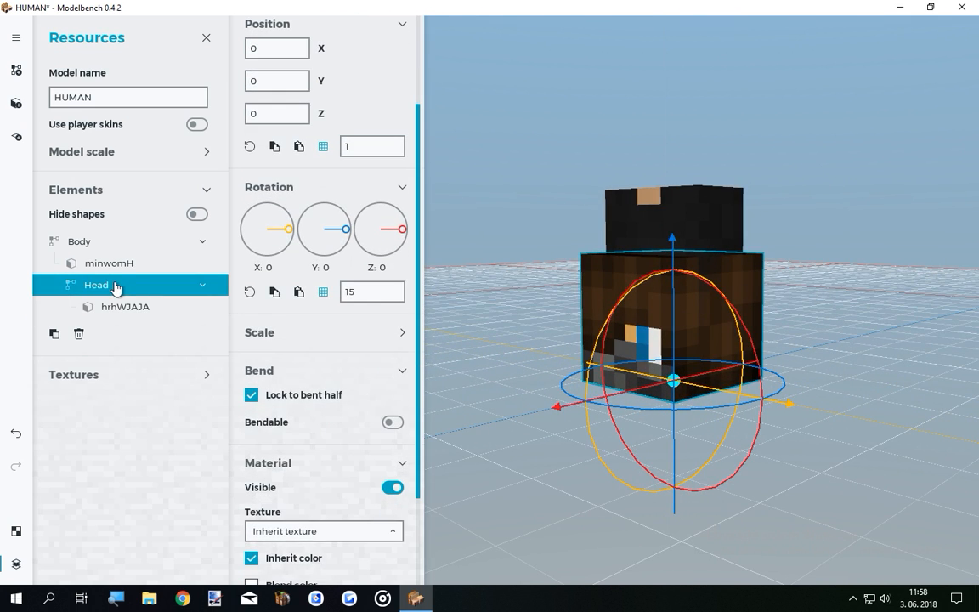
drag(671, 337, 651, 145)
drag(807, 391, 761, 367)
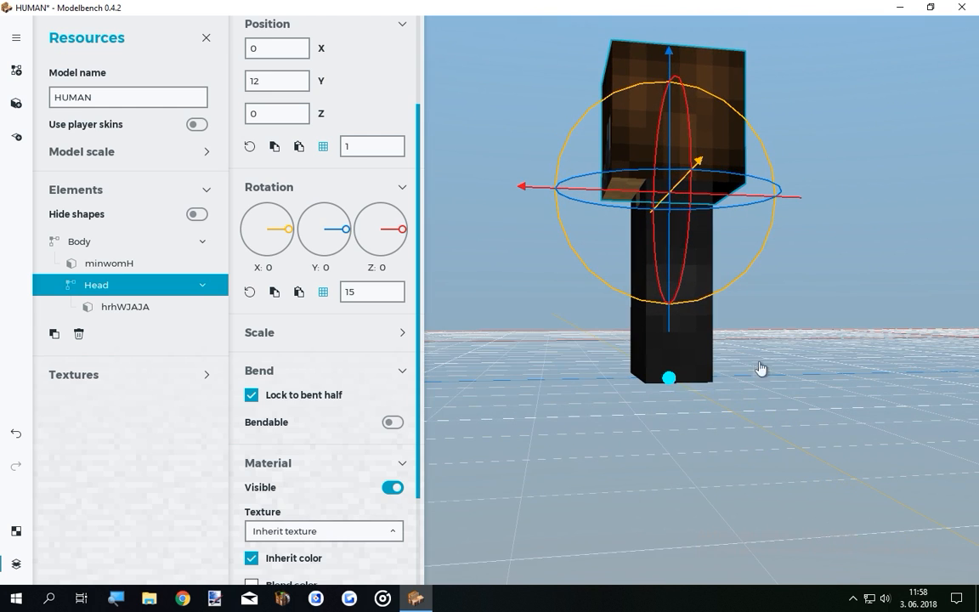
Compare the Head part with its hrhWJAJA shape and the parent Body by selecting them in turn.
click(141, 314)
click(134, 287)
click(134, 308)
click(134, 288)
click(135, 308)
click(134, 289)
click(134, 307)
click(135, 287)
click(107, 247)
click(116, 287)
Examine the Head's placement on the Body from several sides, checking both the part and its shape.
drag(477, 367, 570, 358)
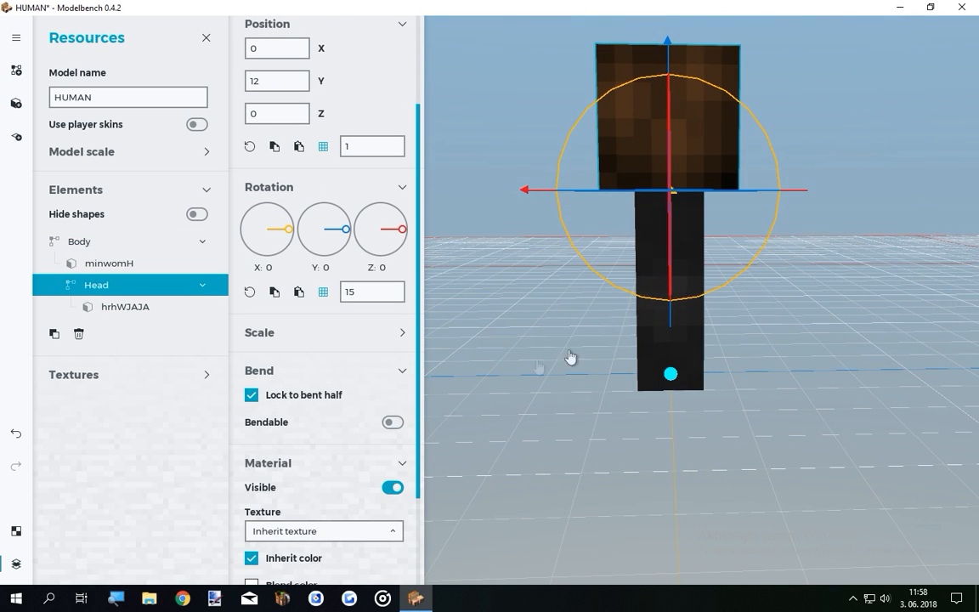
mouse_move(709, 295)
mouse_down()
mouse_move(758, 211)
mouse_move(661, 299)
mouse_move(694, 285)
mouse_up()
drag(488, 279, 607, 415)
drag(683, 387, 684, 381)
drag(763, 349, 688, 417)
mouse_move(764, 350)
mouse_down()
mouse_move(705, 311)
mouse_move(708, 302)
mouse_move(698, 315)
mouse_move(773, 337)
mouse_up()
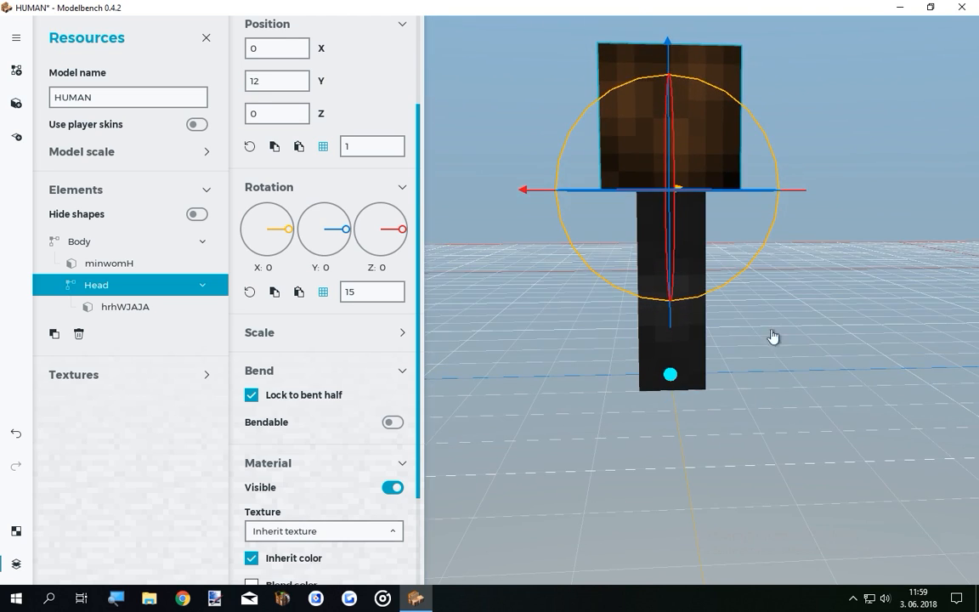
click(143, 308)
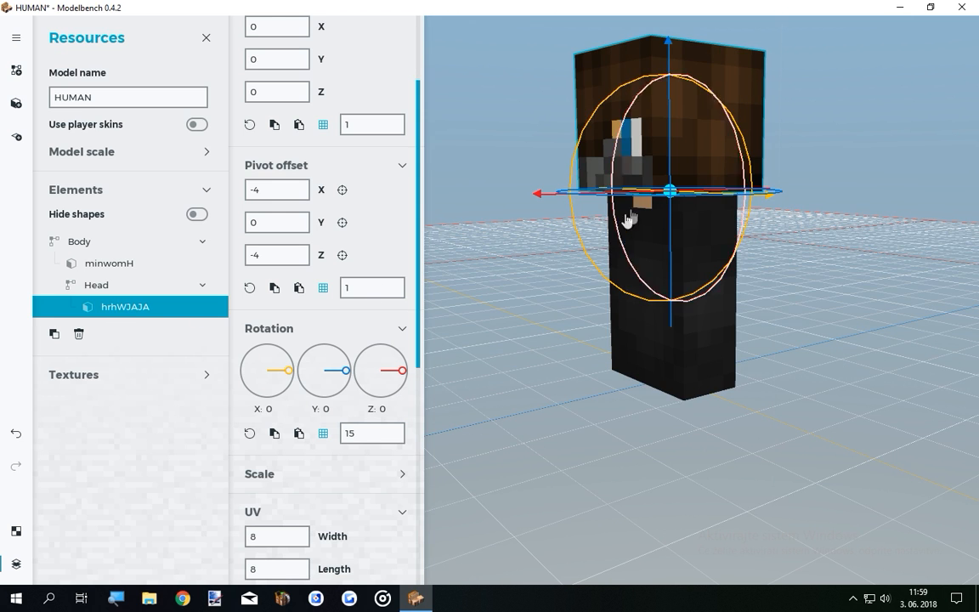
click(95, 285)
middle_drag(680, 407, 676, 408)
middle_drag(737, 370, 762, 323)
drag(762, 323, 730, 300)
mouse_move(731, 300)
mouse_down()
mouse_move(754, 284)
mouse_move(614, 362)
mouse_move(732, 299)
mouse_up()
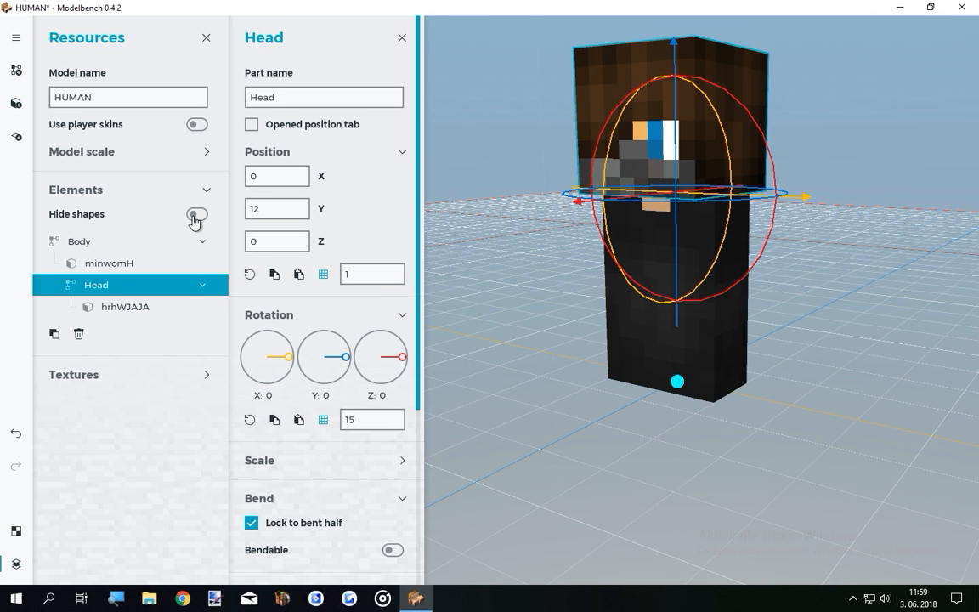
Try Hide shapes on and off for the elements list, leaving the shapes listed.
click(197, 214)
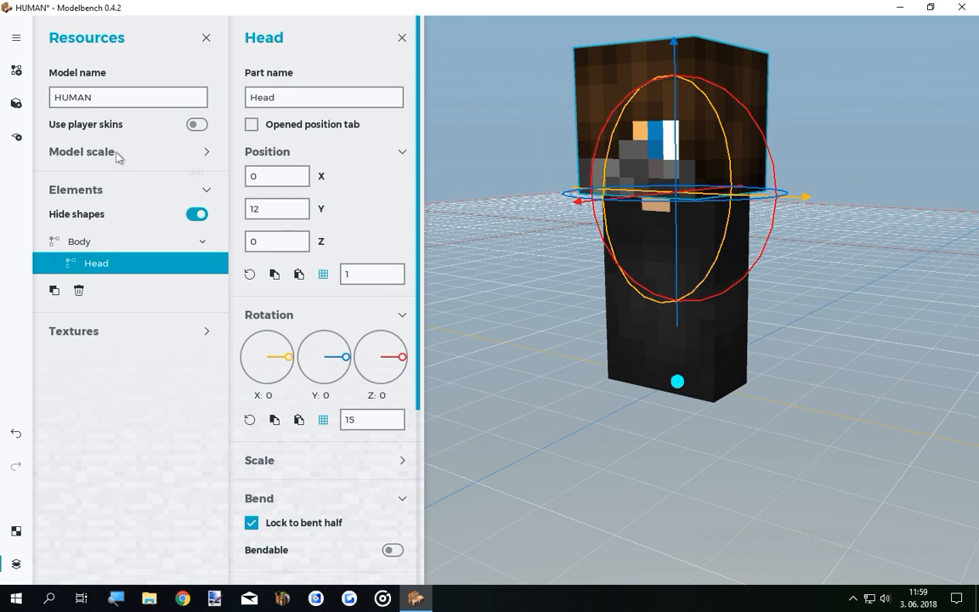
click(196, 215)
click(196, 215)
click(196, 215)
click(196, 215)
click(197, 215)
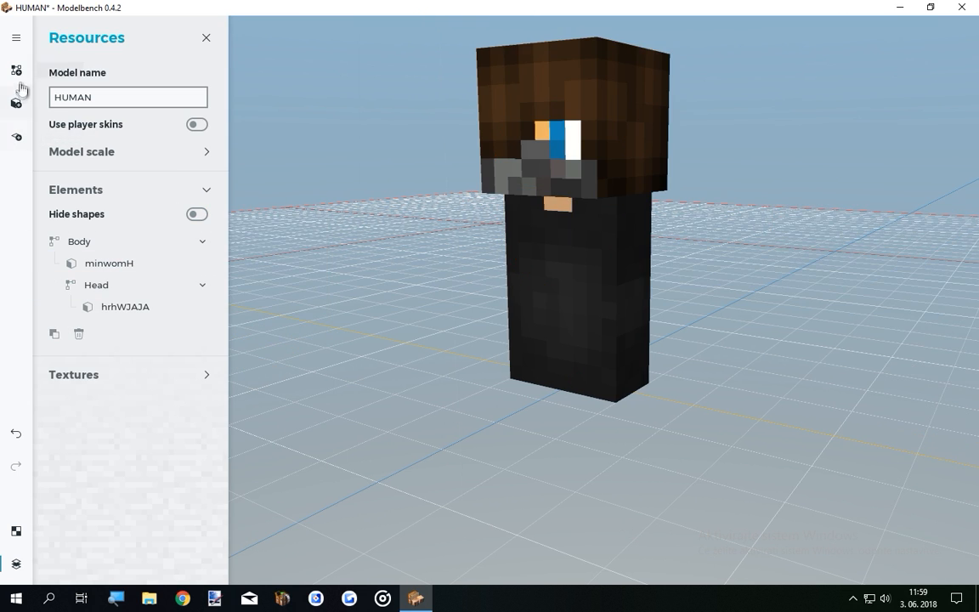
Add a part named Right Arm under the Body and create a new block shape in it.
click(16, 70)
drag(93, 322, 93, 244)
click(294, 98)
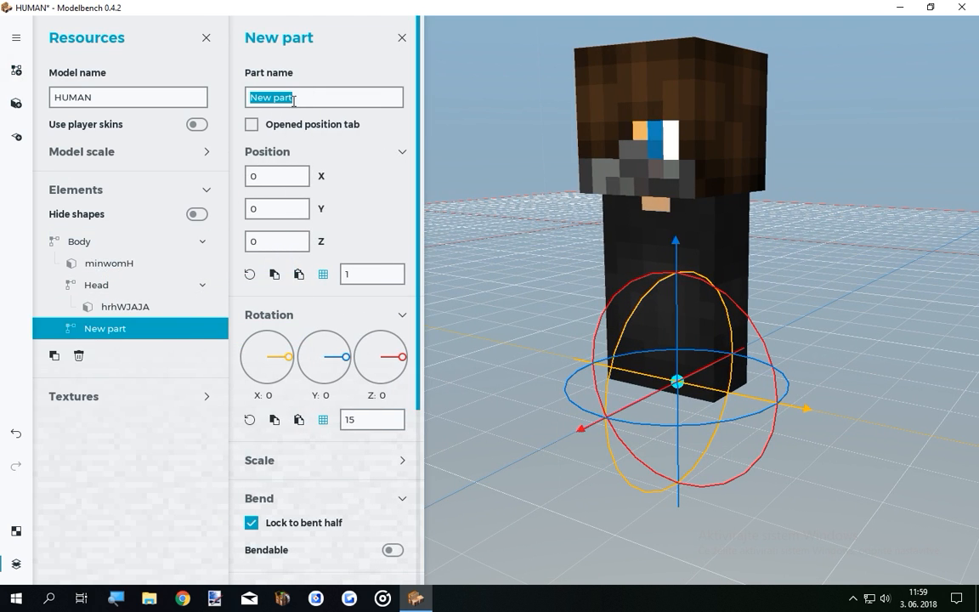
click(16, 103)
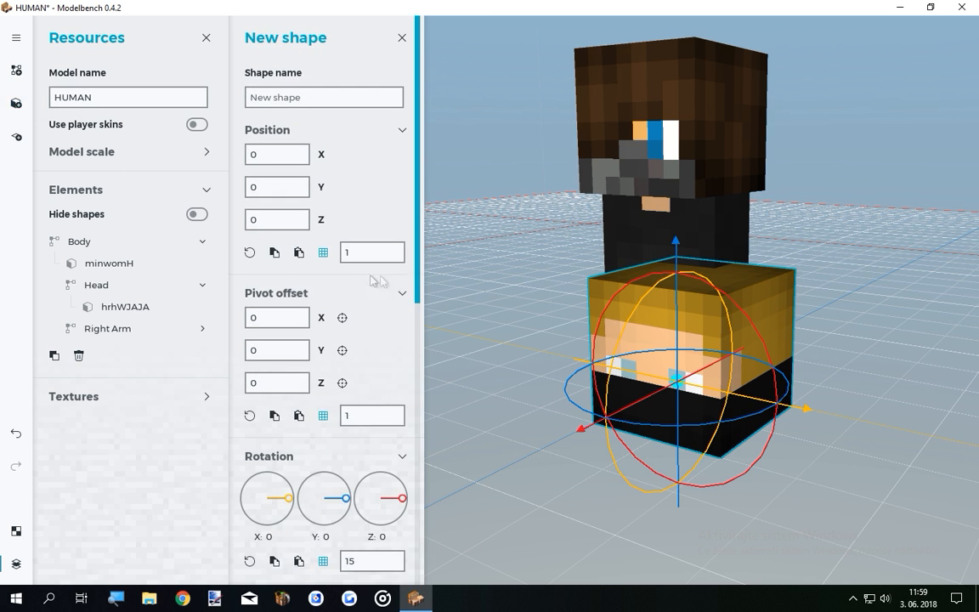
Map the right arm shape's UV onto the arm area of the skin texture in the UV viewer.
click(16, 530)
drag(574, 324, 745, 386)
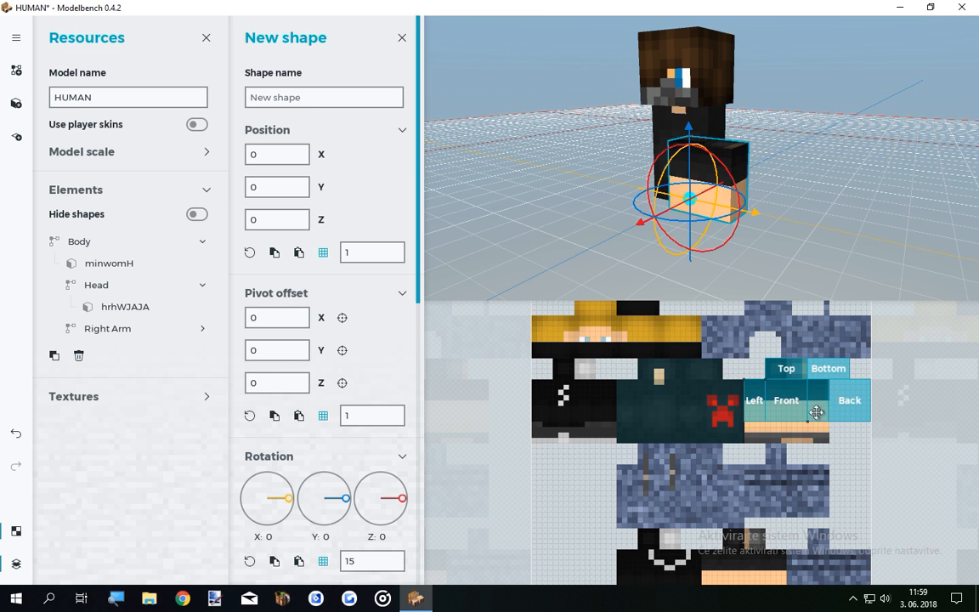
click(16, 531)
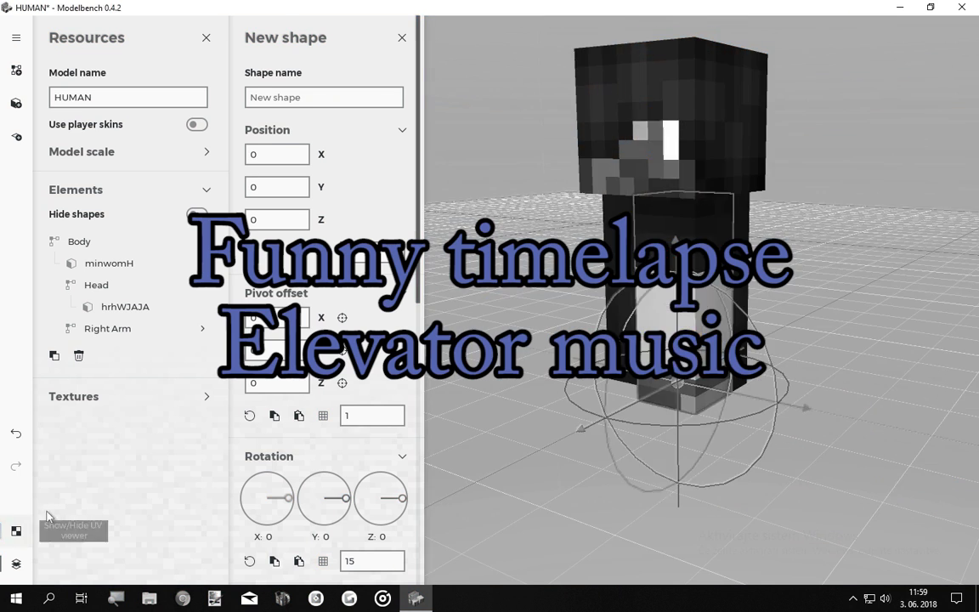
Duplicate the Right Arm part with its shape and name the copy Left Arm.
click(107, 327)
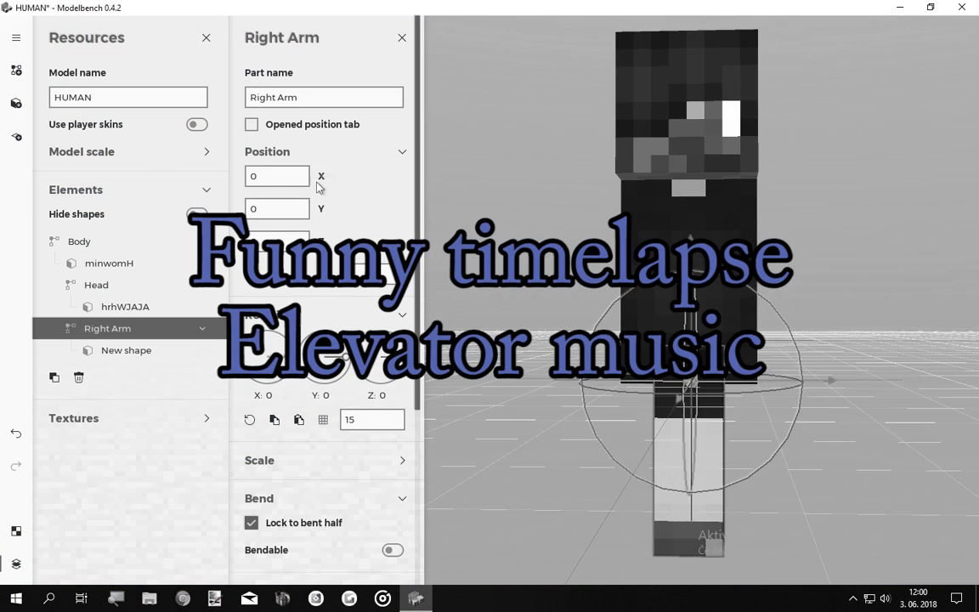
click(55, 377)
text(Left Arm)
click(126, 394)
key(BackSpace)
key(BackSpace)
click(103, 372)
scroll(405, 416, down, 5)
click(126, 394)
Add a top-level part named Right Leg and create a new block shape in it.
click(197, 214)
click(16, 70)
text(Right Leg)
click(16, 103)
click(16, 530)
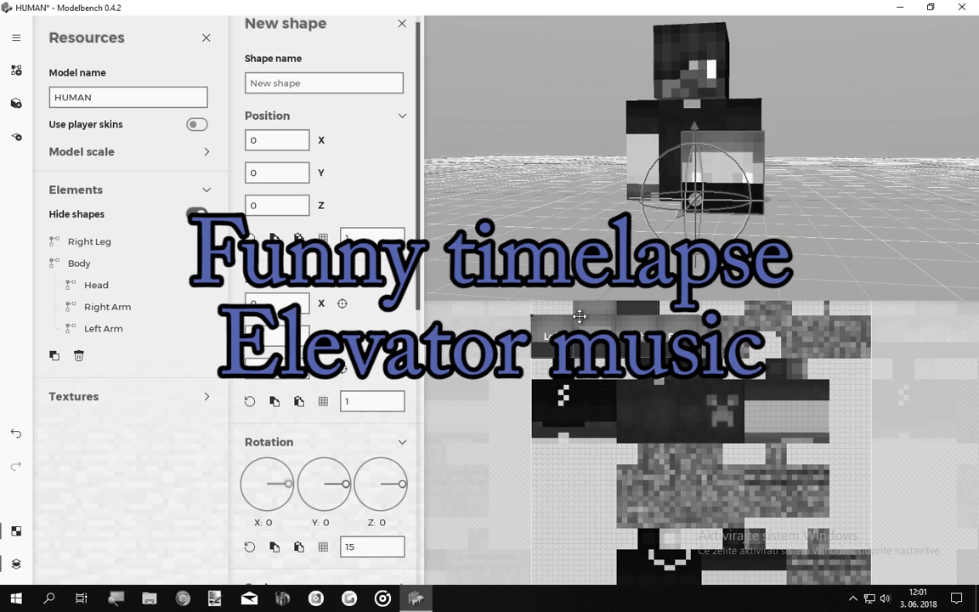
Duplicate the Right Leg part with its shape and name the copy Left Leg.
click(16, 531)
click(197, 214)
click(151, 373)
click(90, 242)
click(55, 465)
text(Left Leg)
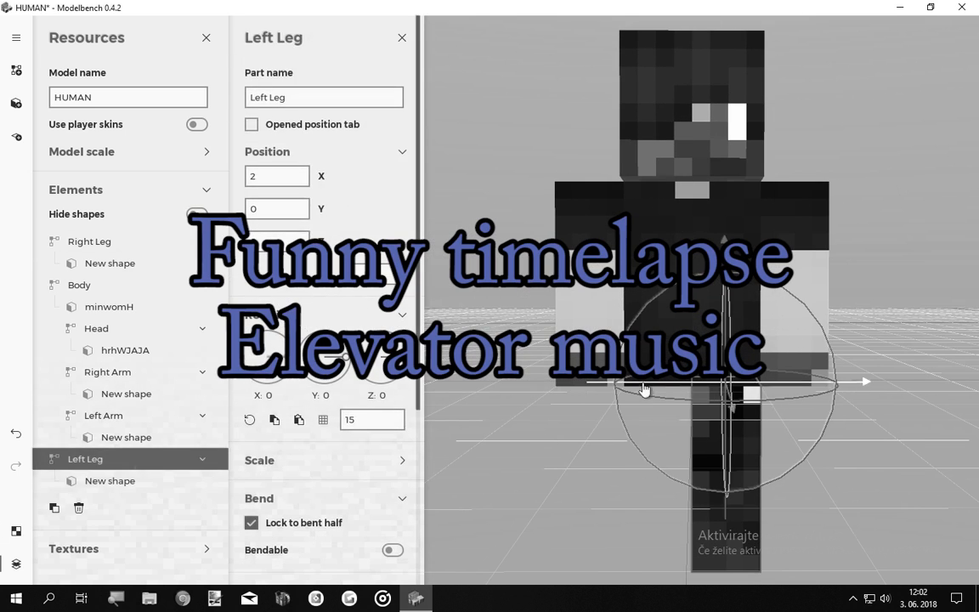
Hide the shapes in the elements list and bring up the Body part's bend settings.
click(197, 214)
click(79, 241)
scroll(339, 382, down, 5)
click(392, 259)
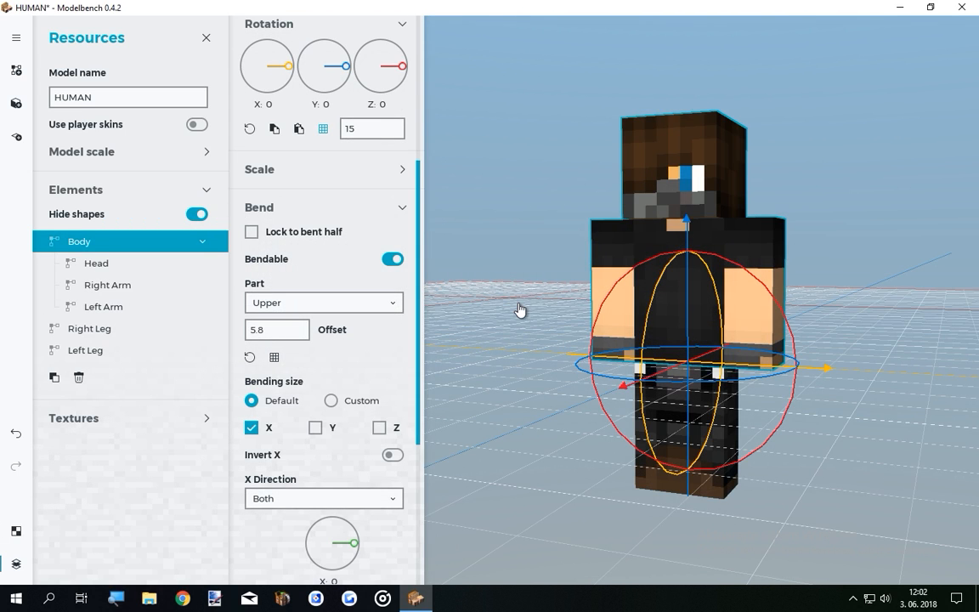
Select the Head, both arms and both legs in turn to review which part is which on the model.
click(107, 263)
click(114, 288)
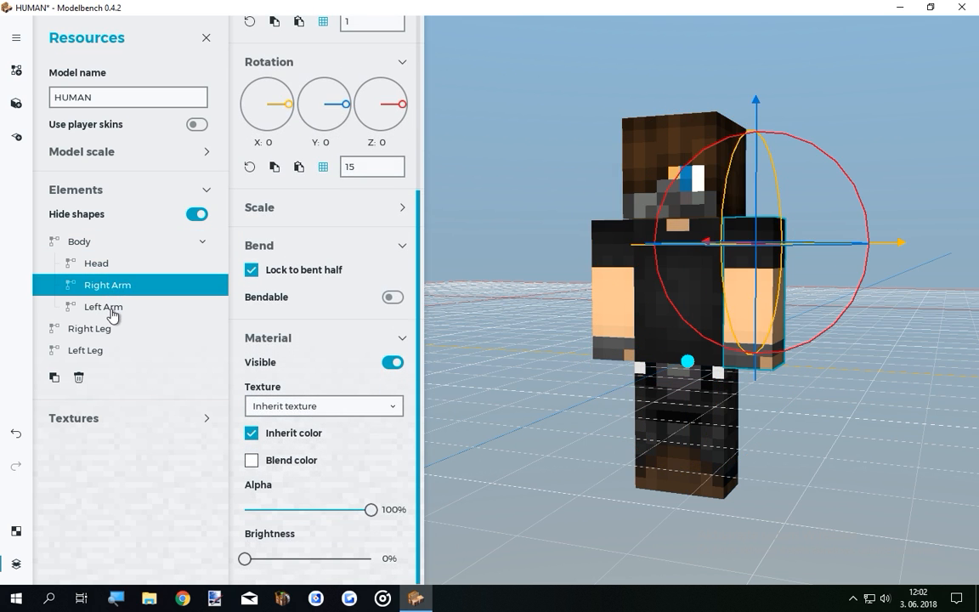
click(114, 310)
drag(507, 402, 319, 392)
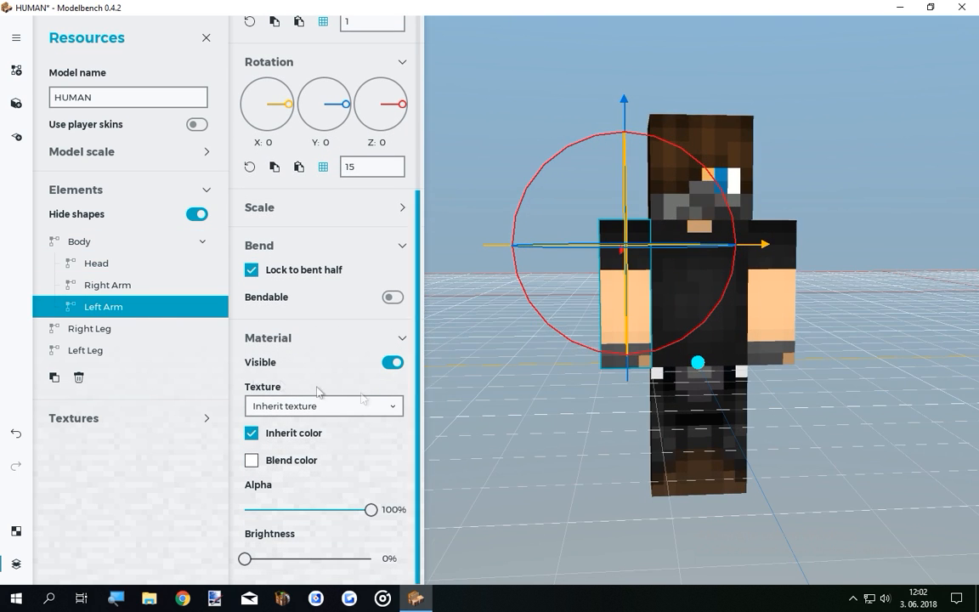
click(132, 287)
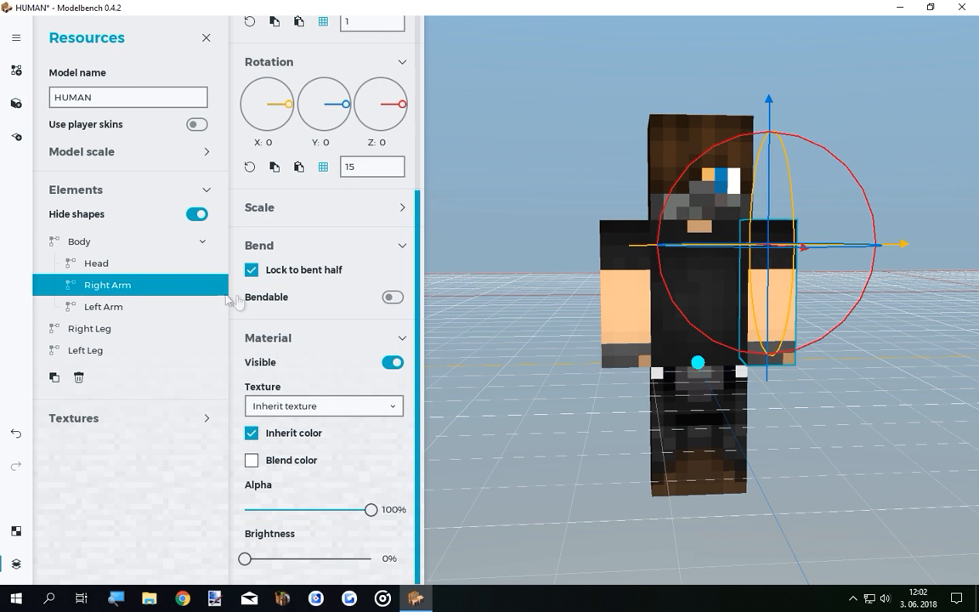
click(204, 306)
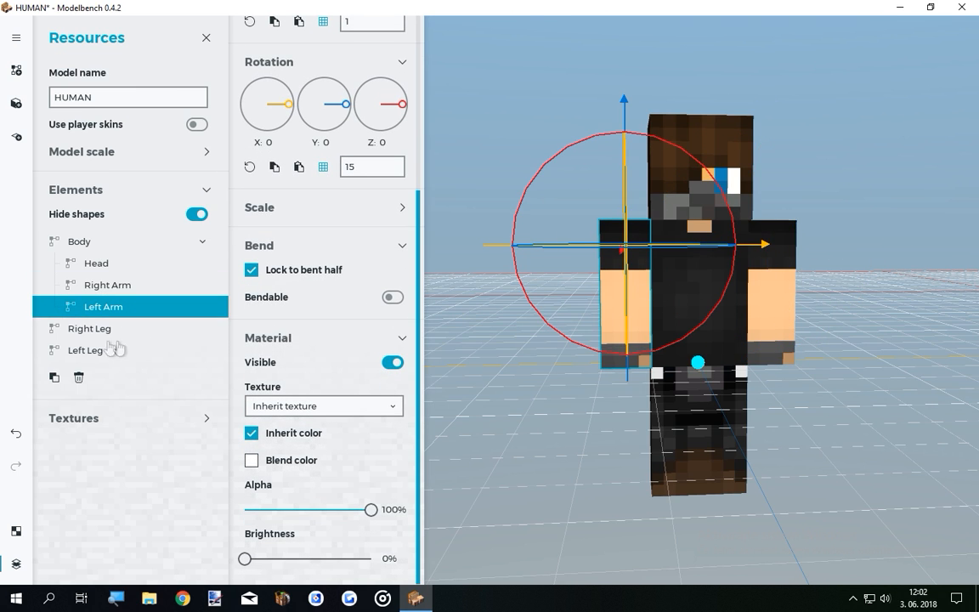
click(82, 333)
click(100, 349)
click(117, 327)
click(116, 327)
click(116, 327)
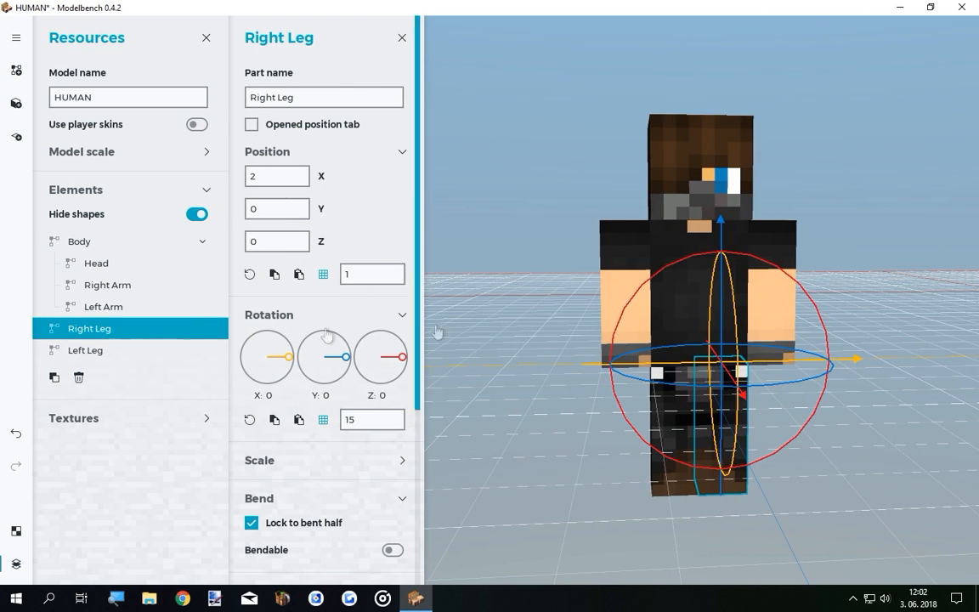
drag(861, 249, 671, 246)
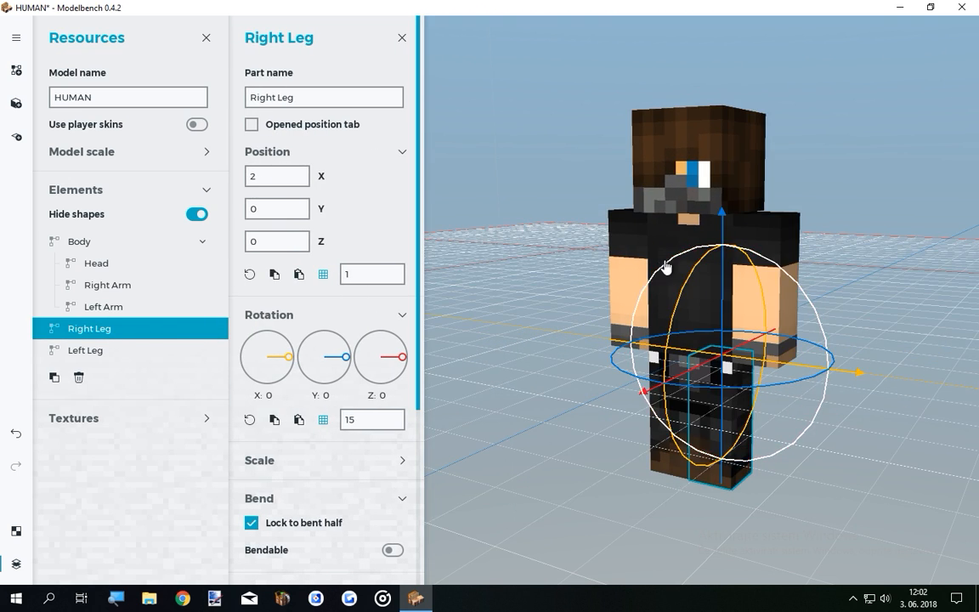
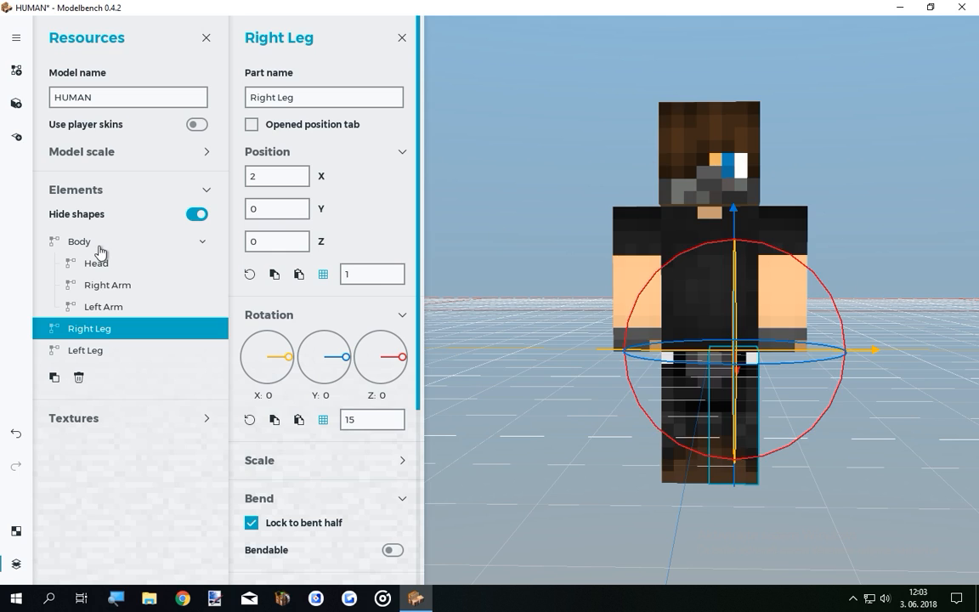
Select the Body part and examine the whole character from different angles and distances.
click(104, 248)
drag(837, 470, 622, 377)
click(843, 463)
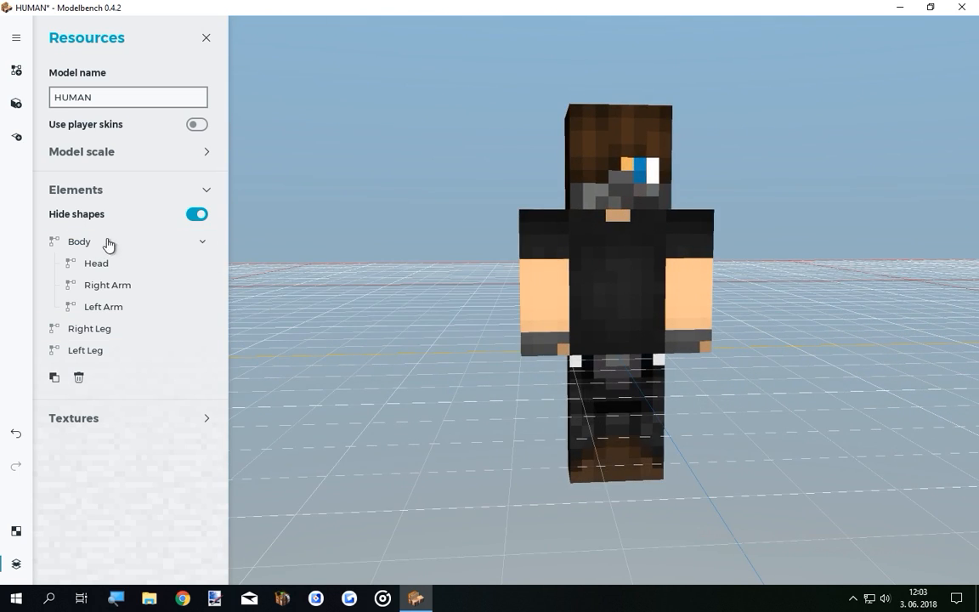
click(108, 245)
key(w)
right_drag(551, 413, 550, 413)
key(s)
key(w)
key(s)
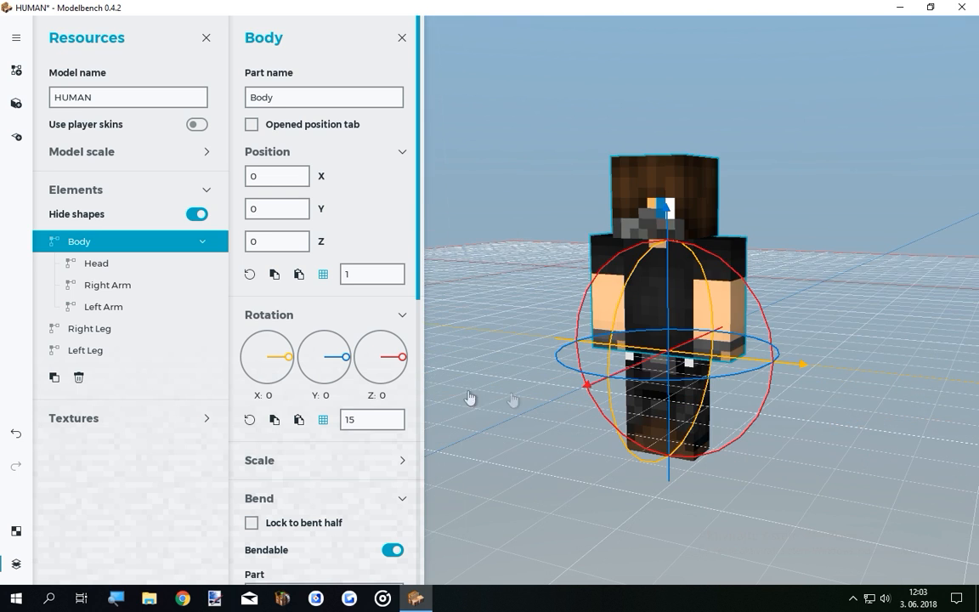
Show the shapes in the elements list again and collapse the Head part's contents.
click(196, 214)
click(203, 242)
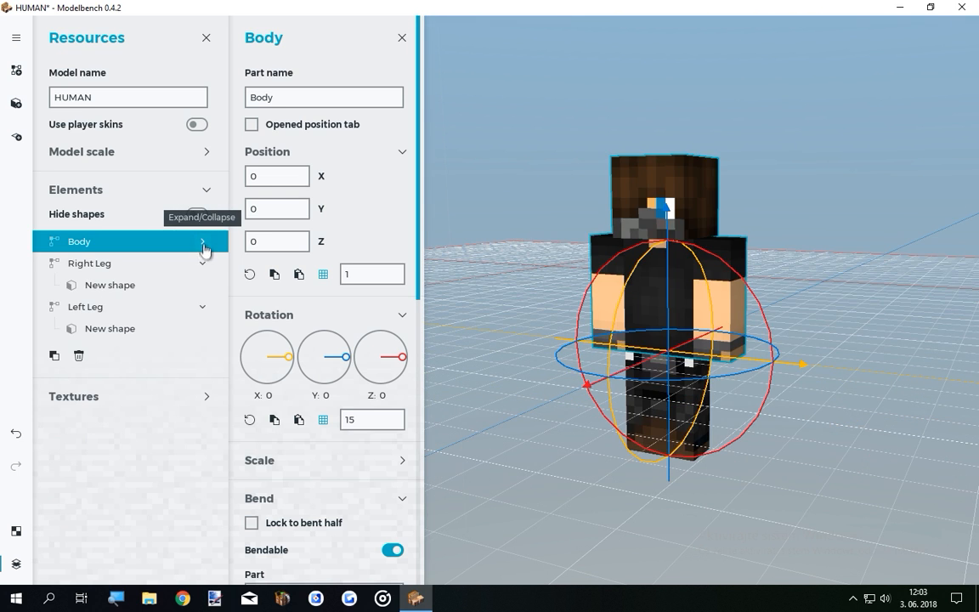
click(203, 242)
click(203, 285)
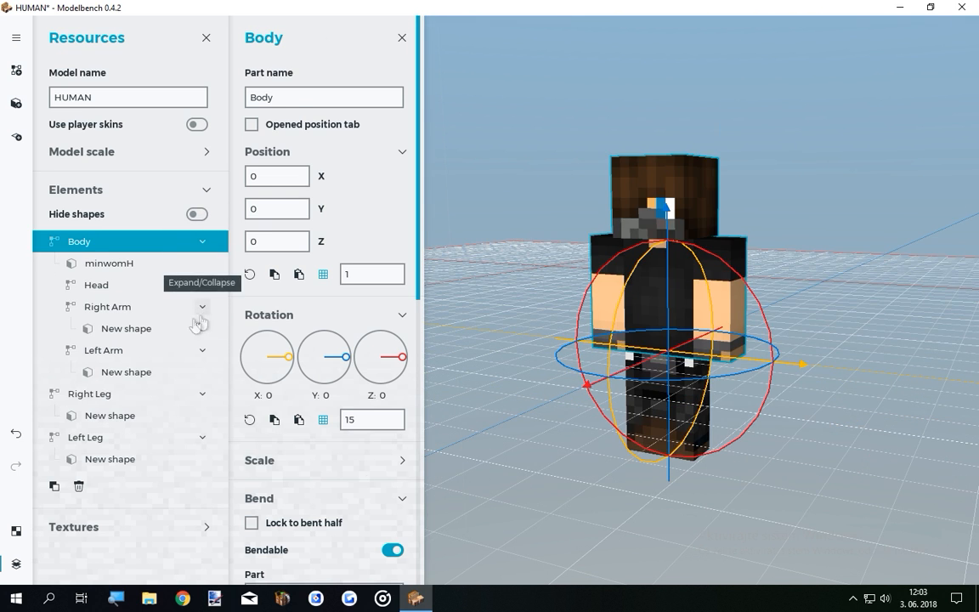
Make the Right Arm bendable in its Lower part on the X axis, adjusting the bend offset and choosing the X direction.
click(203, 326)
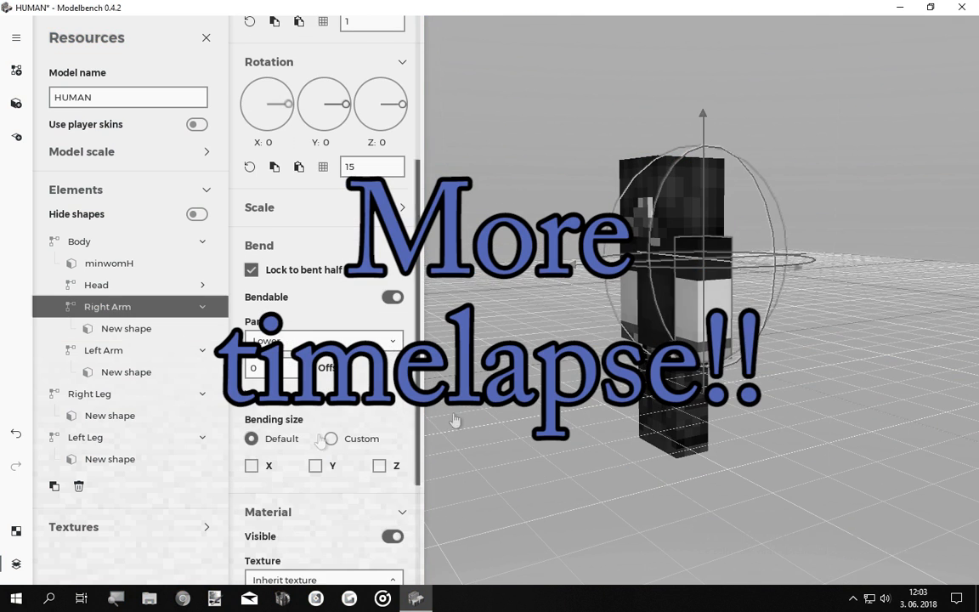
click(251, 465)
scroll(323, 442, down, 3)
drag(353, 434, 348, 448)
drag(334, 220, 334, 259)
drag(527, 382, 595, 365)
drag(334, 222, 334, 219)
click(323, 390)
drag(586, 374, 621, 382)
click(293, 392)
Set the Left Arm's Lower-part bend to offset -4.25 on X with Forwards direction, and test the bend.
click(104, 350)
drag(334, 268, 327, 331)
drag(357, 481, 354, 470)
drag(535, 390, 620, 383)
drag(334, 269, 334, 274)
drag(355, 470, 341, 461)
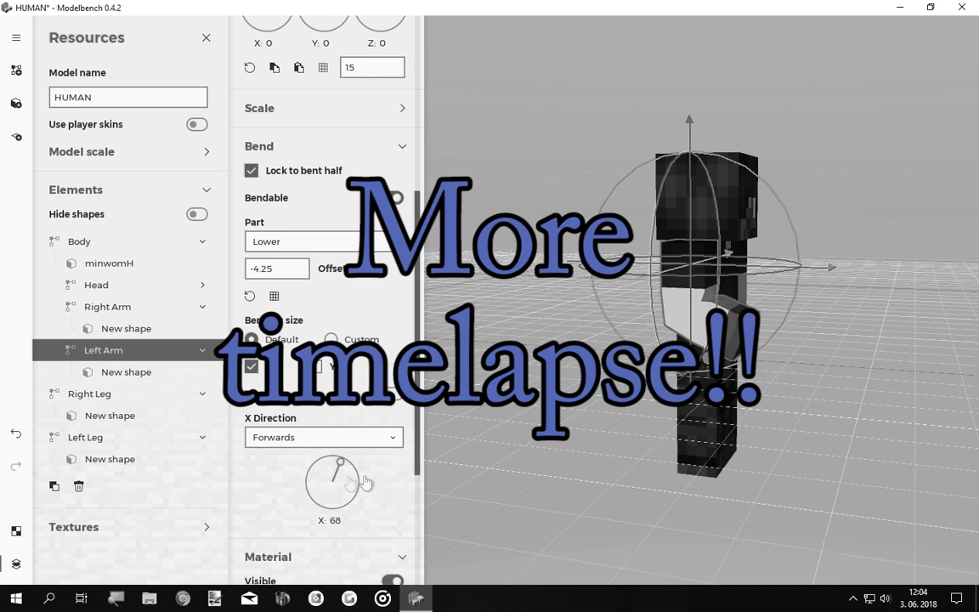
Check the Head's Lock to bent half setting and test it by bending the Body on X.
click(96, 285)
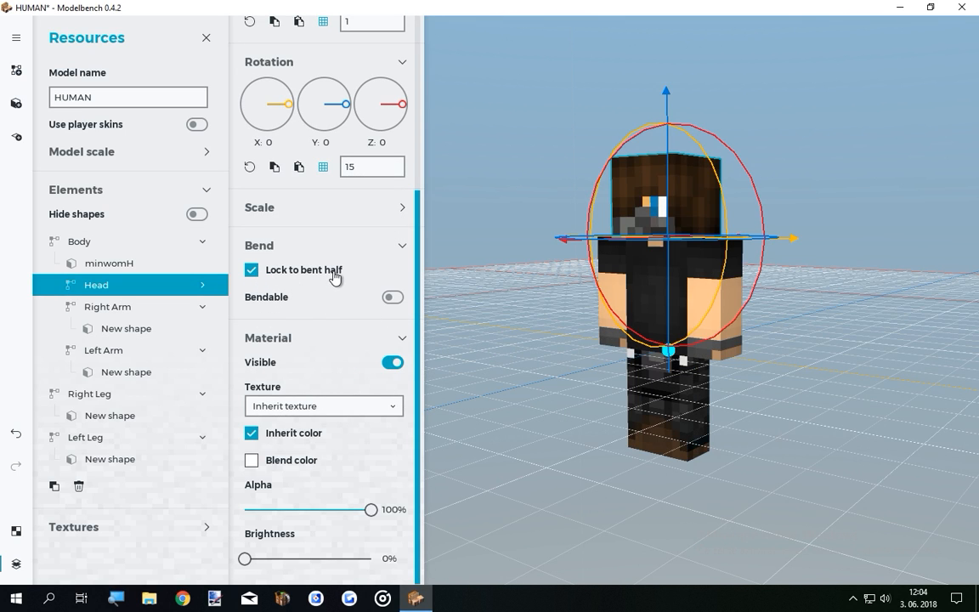
drag(527, 378, 571, 373)
click(103, 246)
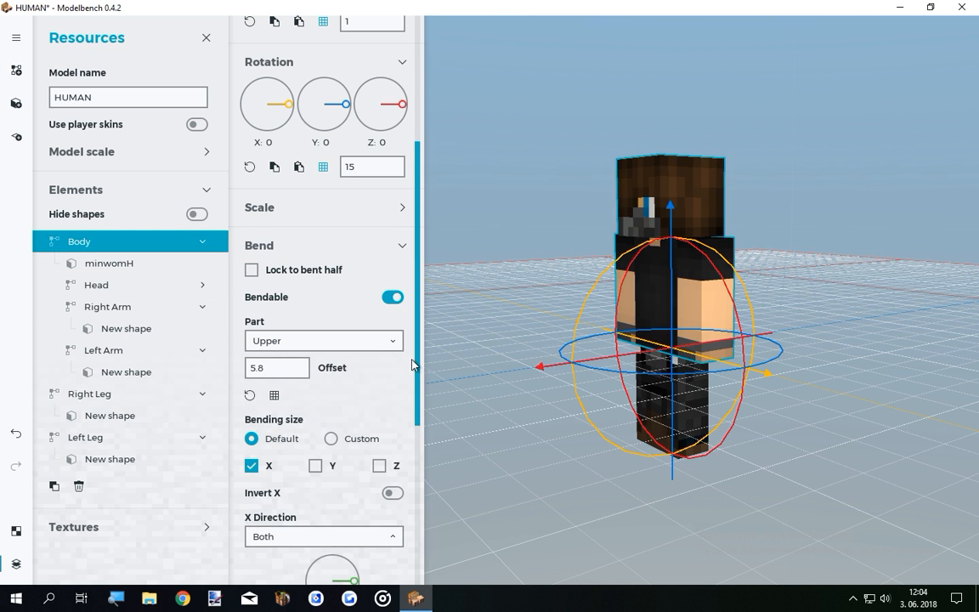
scroll(391, 433, down, 2)
mouse_move(355, 429)
mouse_down()
mouse_move(349, 415)
mouse_move(350, 430)
mouse_up()
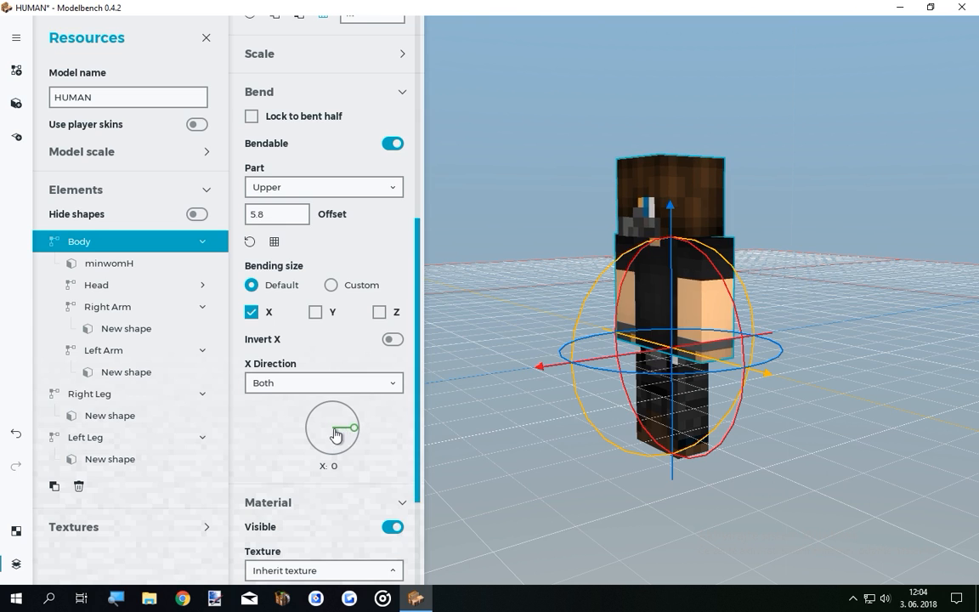
Turn off Lock to bent half for the Head and test the effect by bending the Body on X.
click(115, 286)
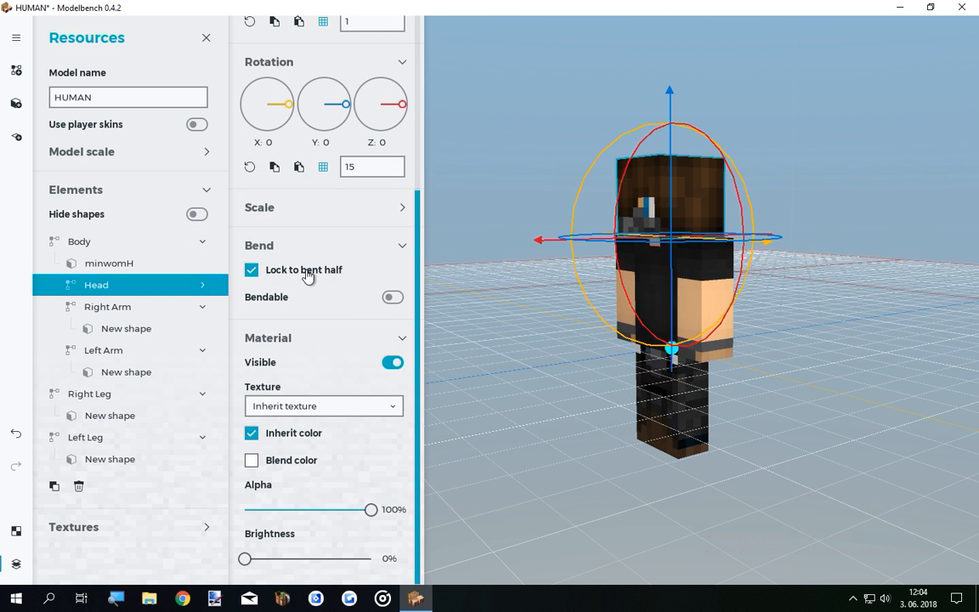
click(293, 271)
click(109, 248)
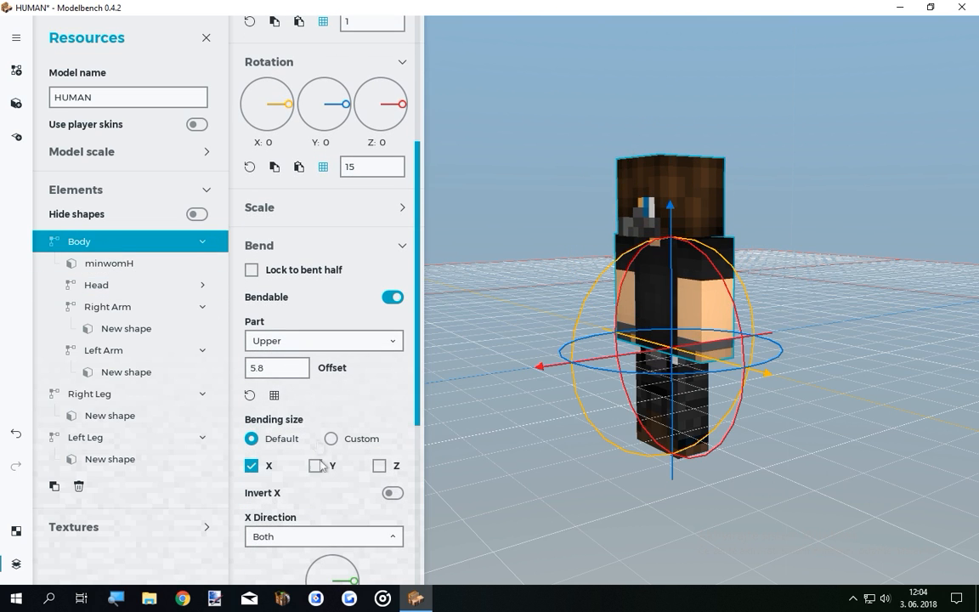
scroll(416, 405, down, 2)
mouse_move(353, 432)
mouse_down()
mouse_move(338, 480)
mouse_move(354, 487)
mouse_move(349, 439)
mouse_up()
Revisit the Head's Lock to bent half setting and test the Body's X bend once more.
click(120, 287)
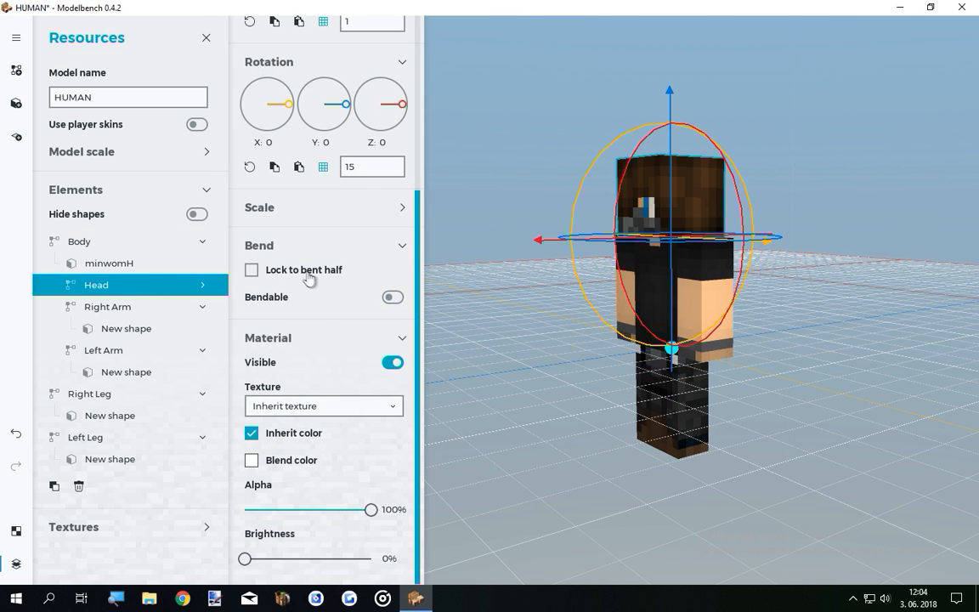
click(113, 240)
mouse_move(348, 570)
mouse_down()
mouse_move(344, 561)
mouse_move(353, 598)
mouse_move(360, 576)
mouse_up()
drag(417, 400, 418, 424)
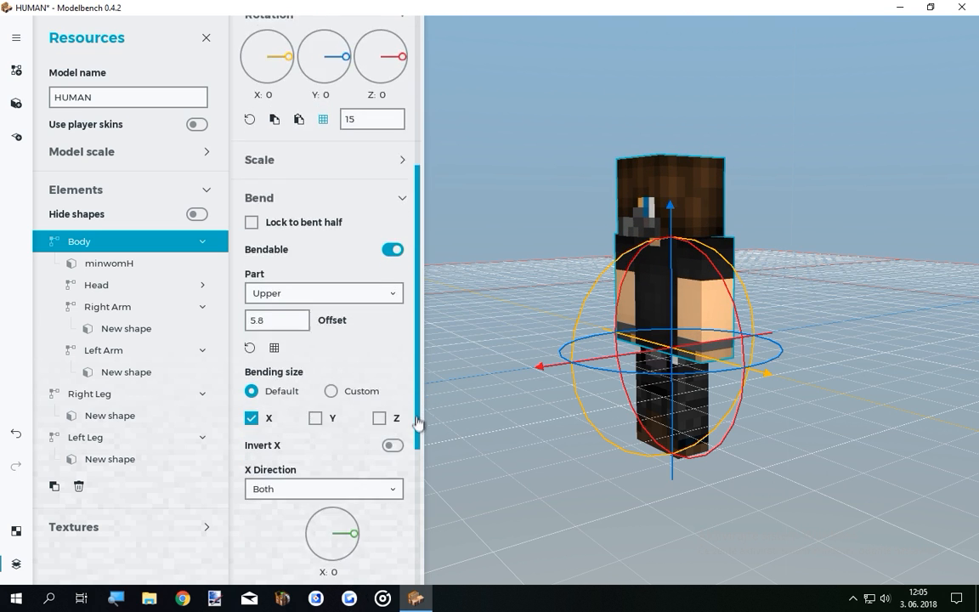
drag(417, 424, 417, 441)
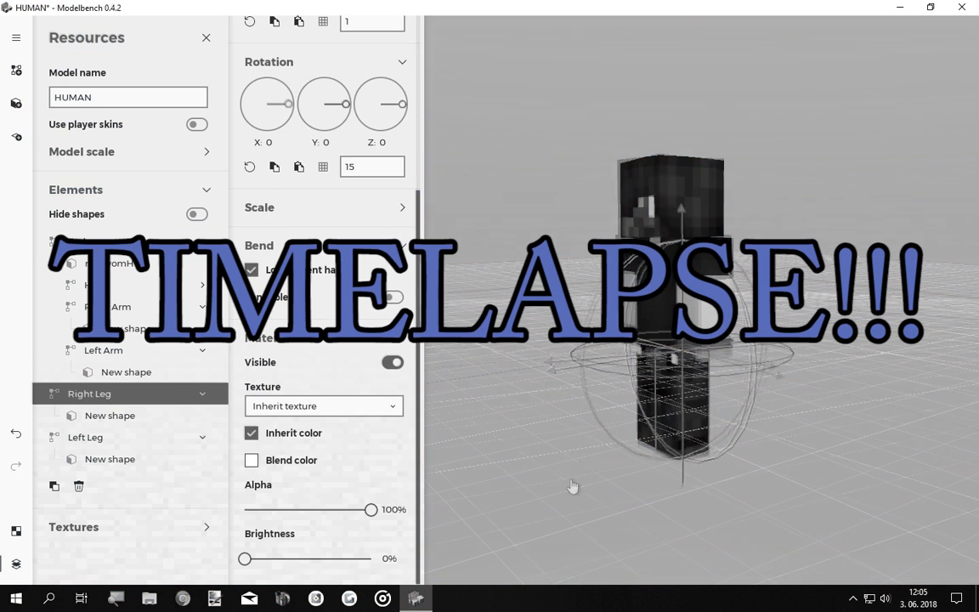
Make the Right Leg bendable on the X axis, adjust its bend offset and direction, and test the bend.
drag(573, 487, 586, 455)
click(393, 297)
drag(417, 349, 417, 397)
click(252, 369)
drag(353, 486, 346, 469)
drag(327, 273, 318, 274)
drag(543, 442, 509, 437)
drag(329, 272, 325, 272)
drag(510, 438, 543, 455)
click(324, 441)
click(322, 488)
drag(346, 469, 366, 495)
Make the Left Leg bendable in its Lower part with offset -5.05 on X, direction Backwards, and test the bend.
click(86, 436)
click(392, 298)
drag(329, 367, 312, 409)
drag(417, 339, 417, 413)
click(379, 318)
click(379, 319)
drag(510, 429, 544, 459)
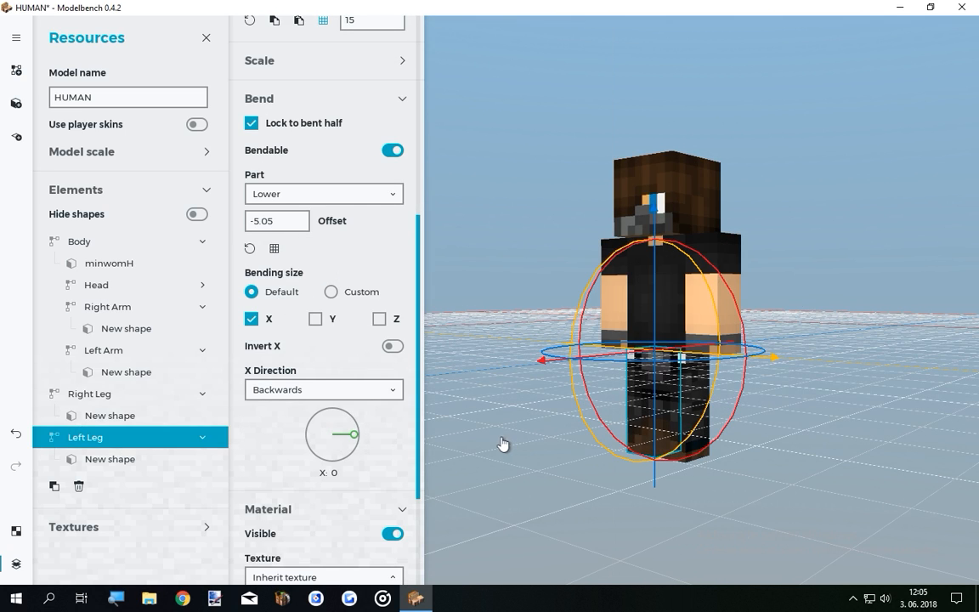
drag(358, 443, 333, 452)
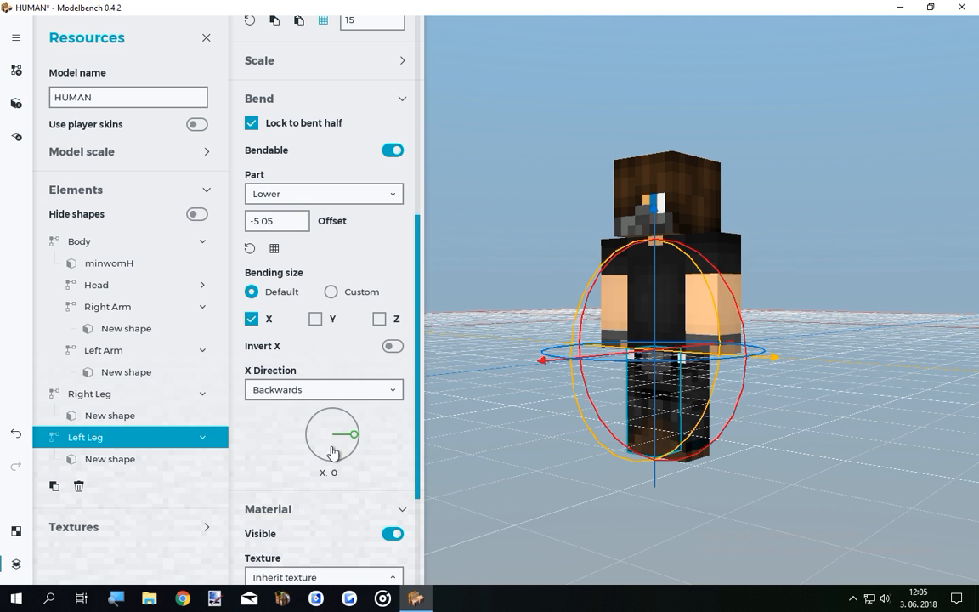
Enable the Y and Z bending axes on the Body in addition to X and test the bends.
click(98, 247)
drag(493, 317, 491, 333)
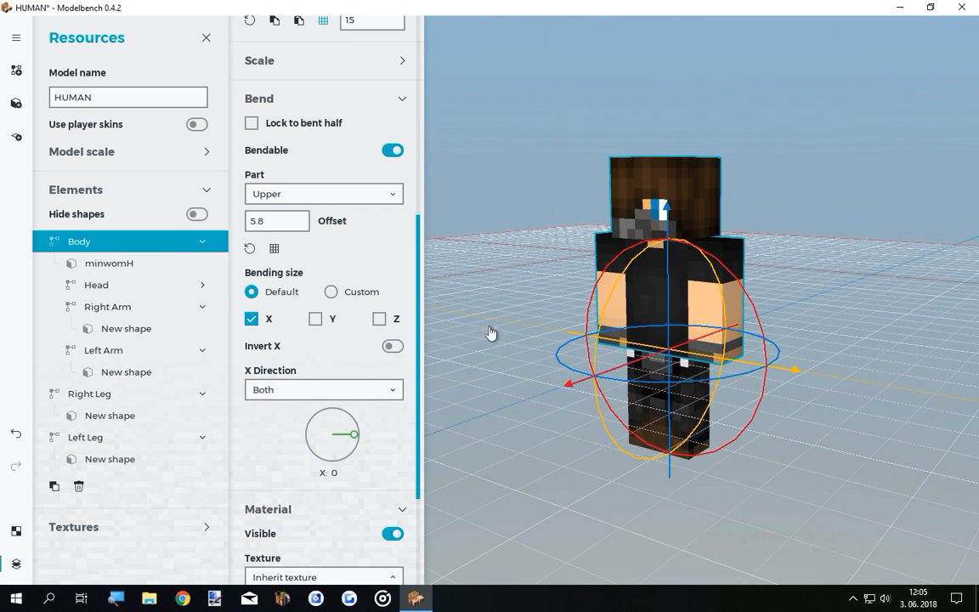
click(316, 319)
scroll(311, 399, down, 2)
mouse_move(310, 399)
mouse_down()
mouse_move(308, 389)
mouse_move(311, 399)
mouse_up()
mouse_move(388, 398)
mouse_down()
mouse_move(389, 430)
mouse_move(390, 397)
mouse_up()
click(391, 211)
mouse_move(397, 471)
mouse_down()
mouse_move(395, 458)
mouse_move(396, 489)
mouse_move(401, 454)
mouse_up()
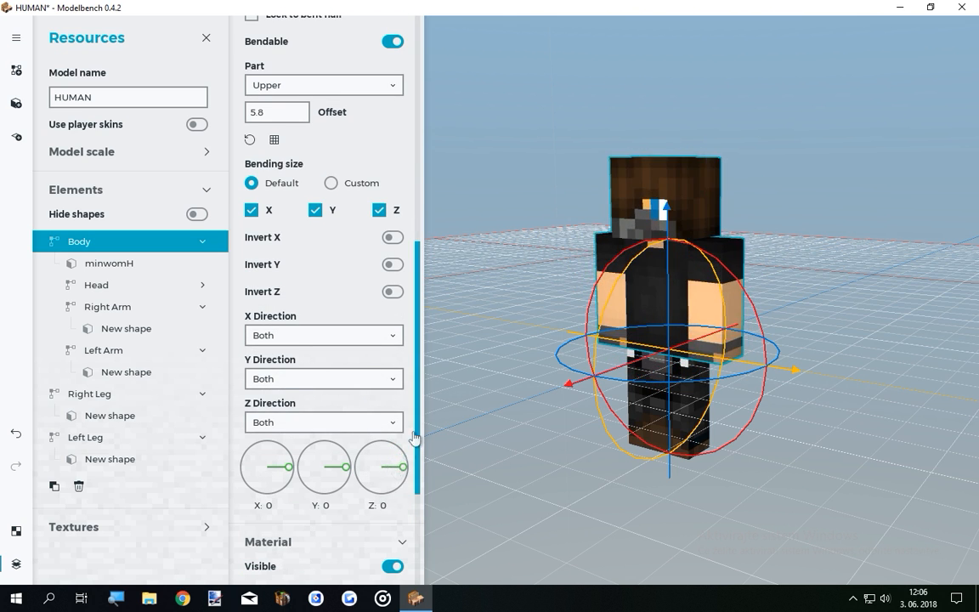
drag(494, 321, 544, 235)
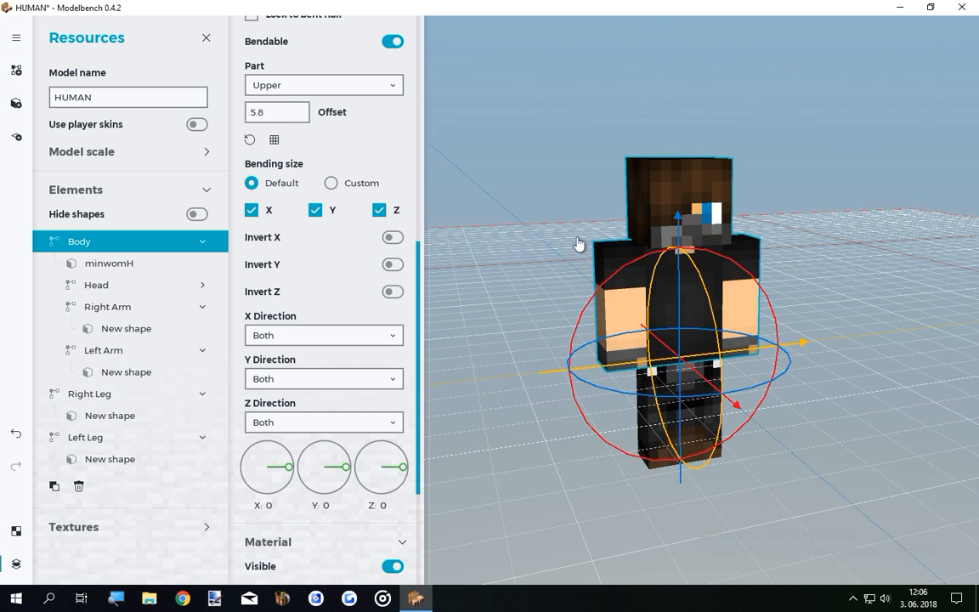
Add a second block shape to the Right Arm and fit its UV to the sleeve texture at width 2, length 4, height 4.
click(133, 312)
drag(510, 374, 553, 393)
click(16, 103)
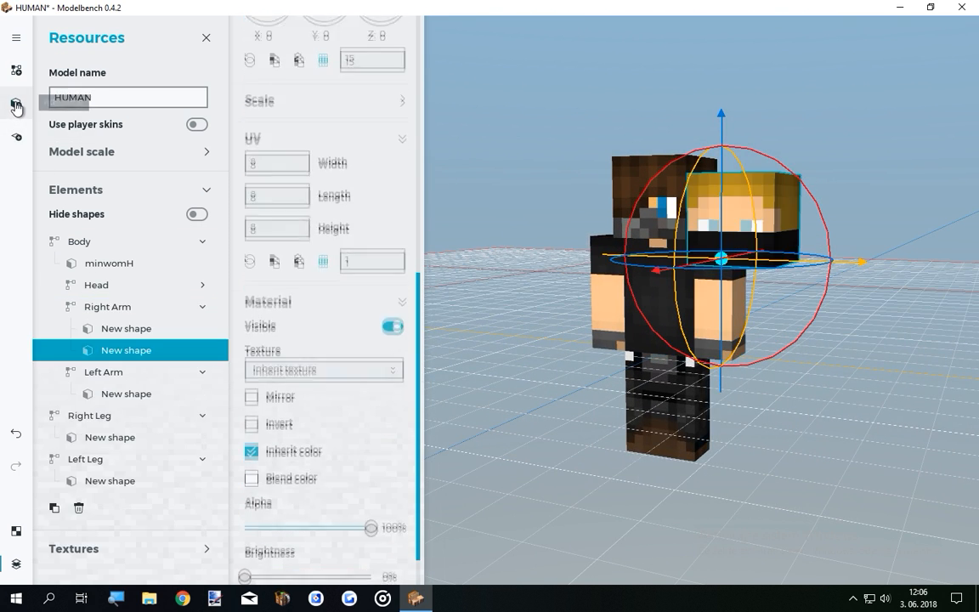
click(17, 531)
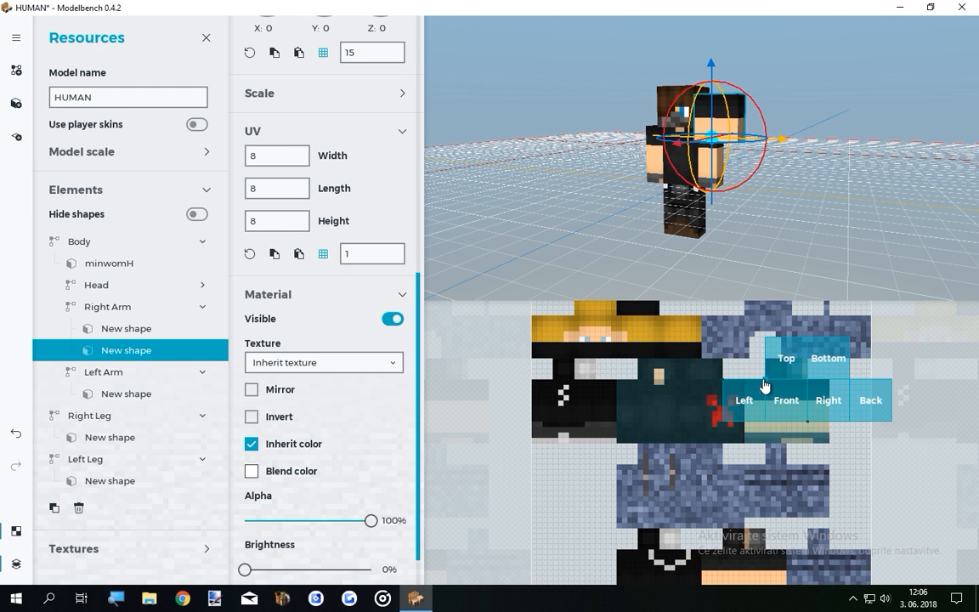
drag(723, 381, 744, 382)
drag(808, 423, 776, 402)
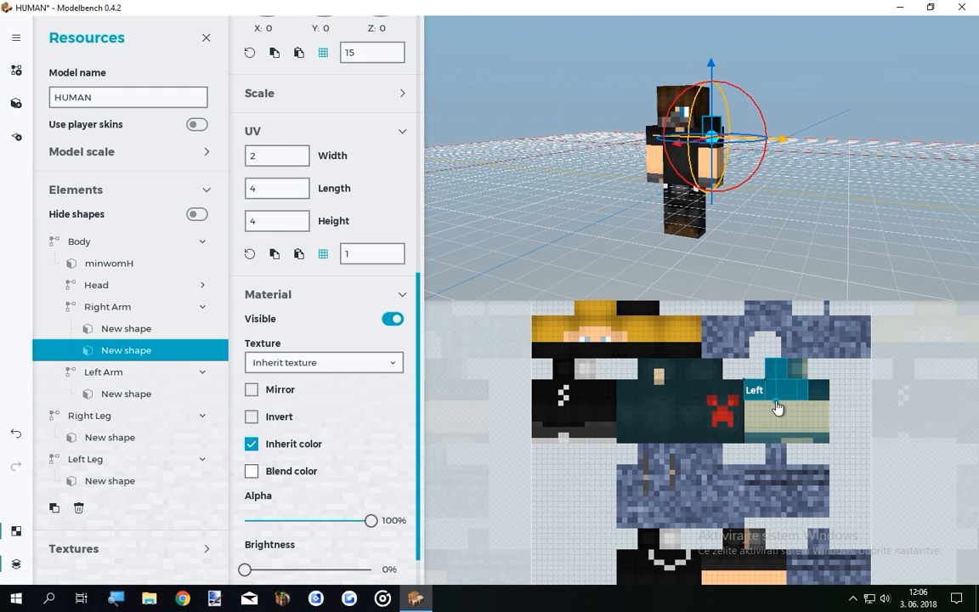
Try a UV width of 4 on the new Right Arm shape and set it back to 2, inspecting the block up close.
drag(801, 201, 801, 208)
key(w)
right_drag(801, 207, 807, 180)
drag(776, 401, 788, 405)
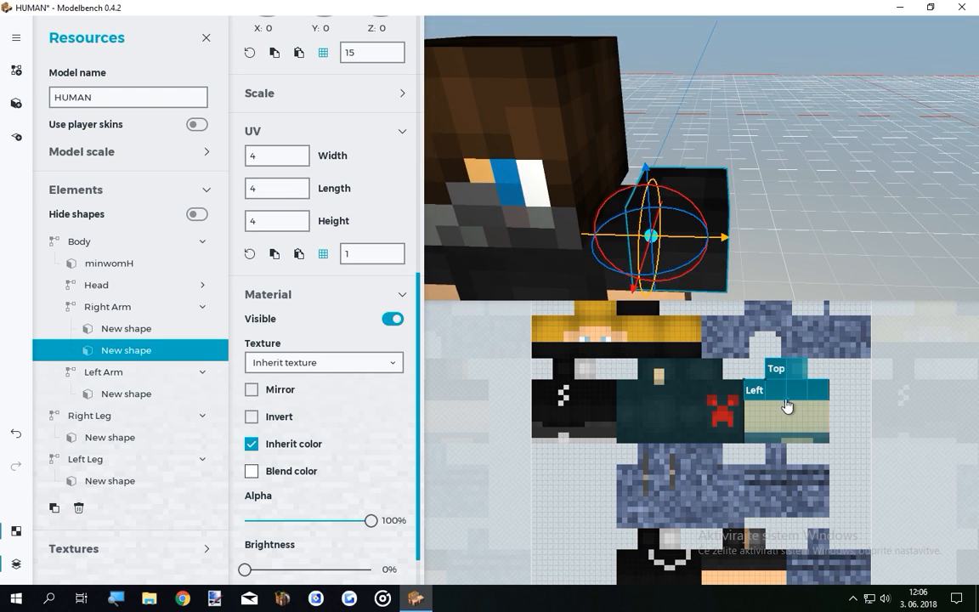
right_drag(797, 263, 804, 272)
drag(804, 255, 795, 191)
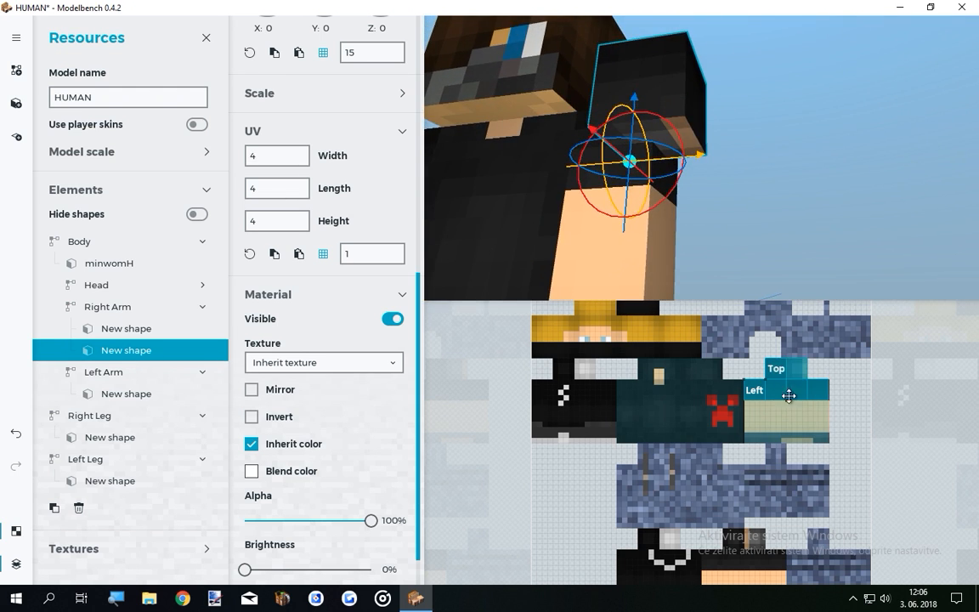
drag(788, 407, 775, 408)
drag(747, 181, 752, 228)
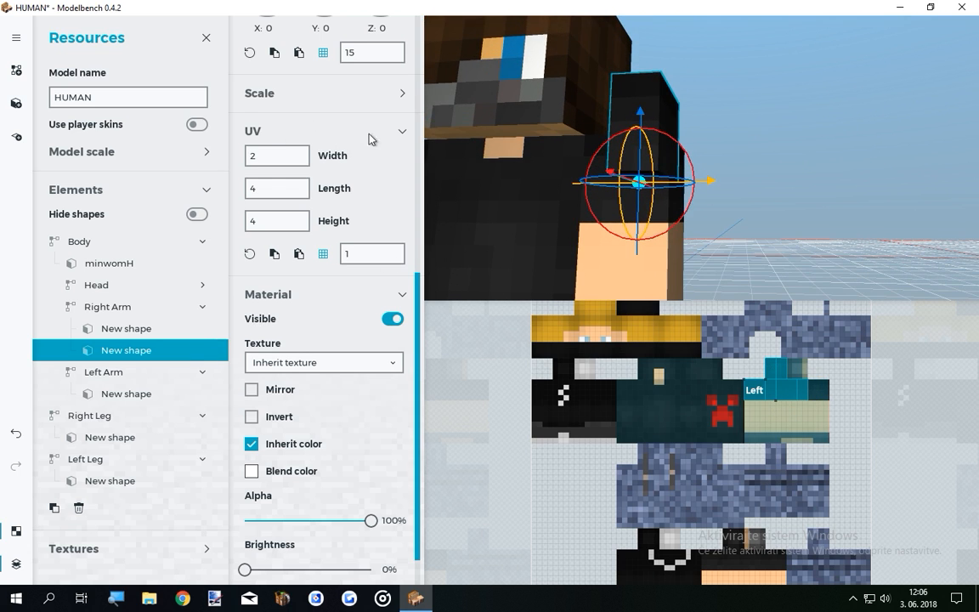
Rename the second Right Arm shape Extrusion and scale it to 2.25 on X and 1.25 on Y and Z.
drag(417, 307, 407, 36)
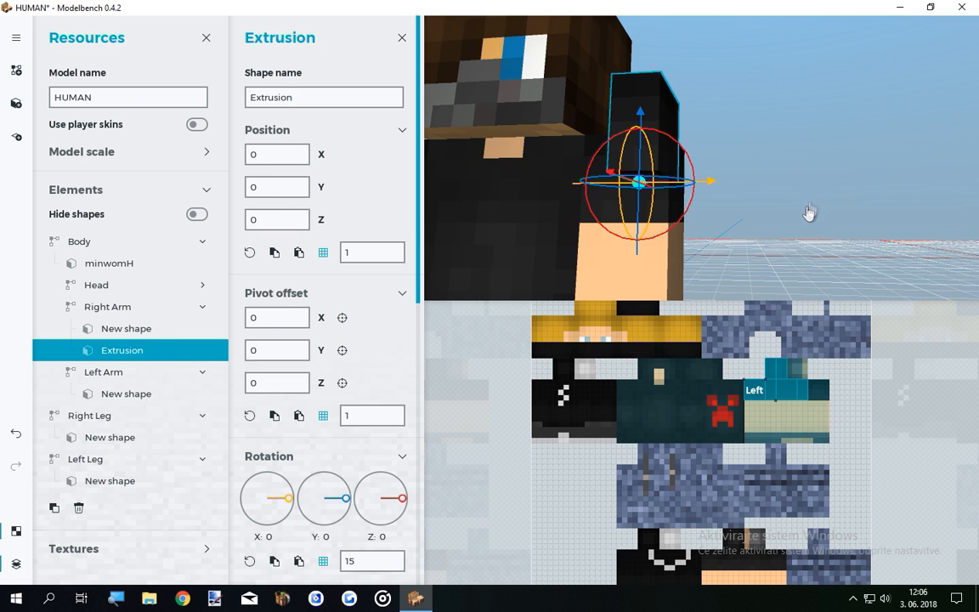
drag(417, 208, 408, 349)
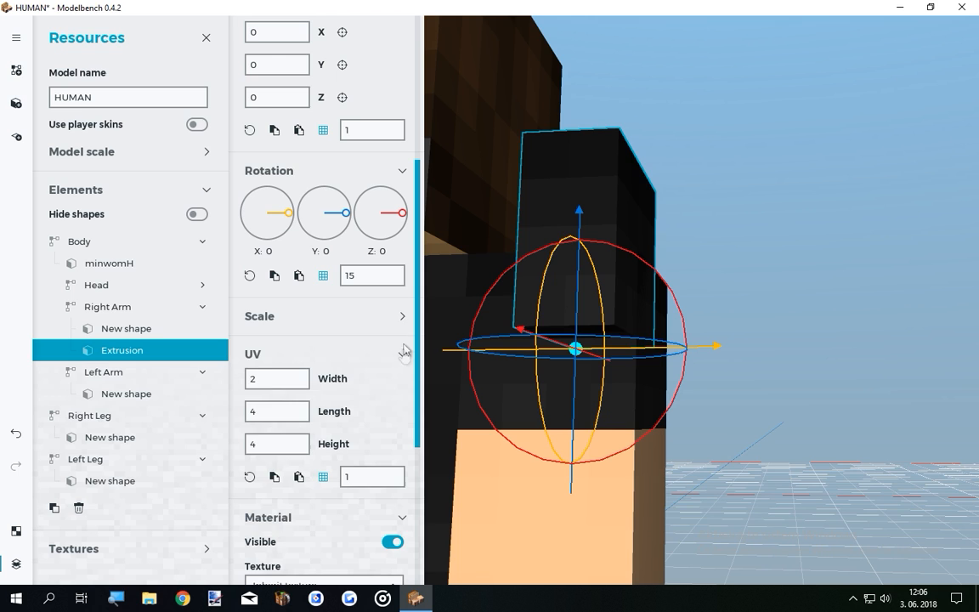
click(402, 316)
click(324, 368)
drag(323, 340, 356, 340)
drag(465, 218, 515, 236)
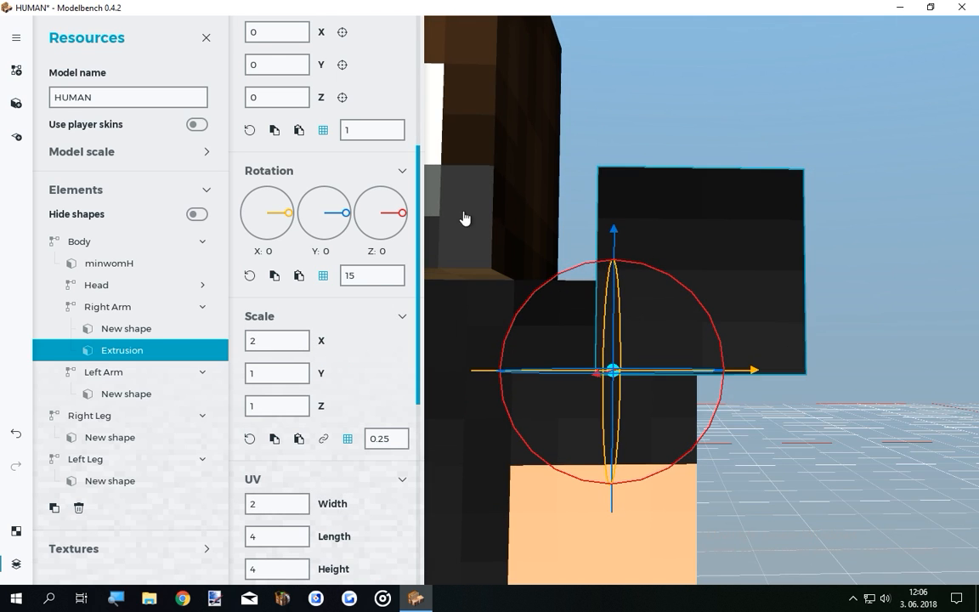
drag(323, 338, 326, 409)
drag(443, 414, 418, 345)
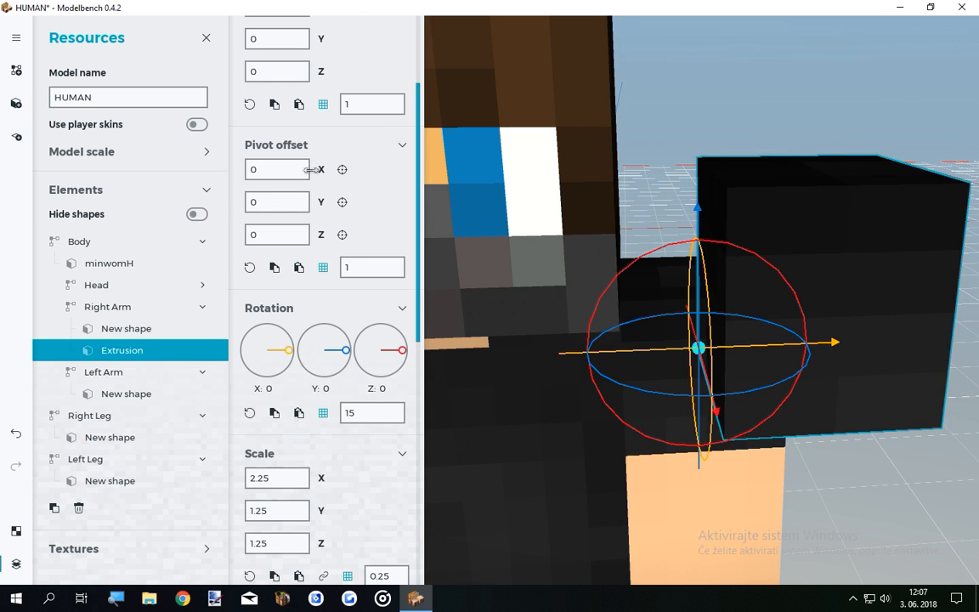
Set the Extrusion shape's pivot offset to -1 on X, -2 on Y and -2 on Z to centre it around the arm.
drag(311, 171, 303, 172)
mouse_move(699, 451)
mouse_down()
mouse_move(679, 451)
mouse_move(701, 452)
mouse_up()
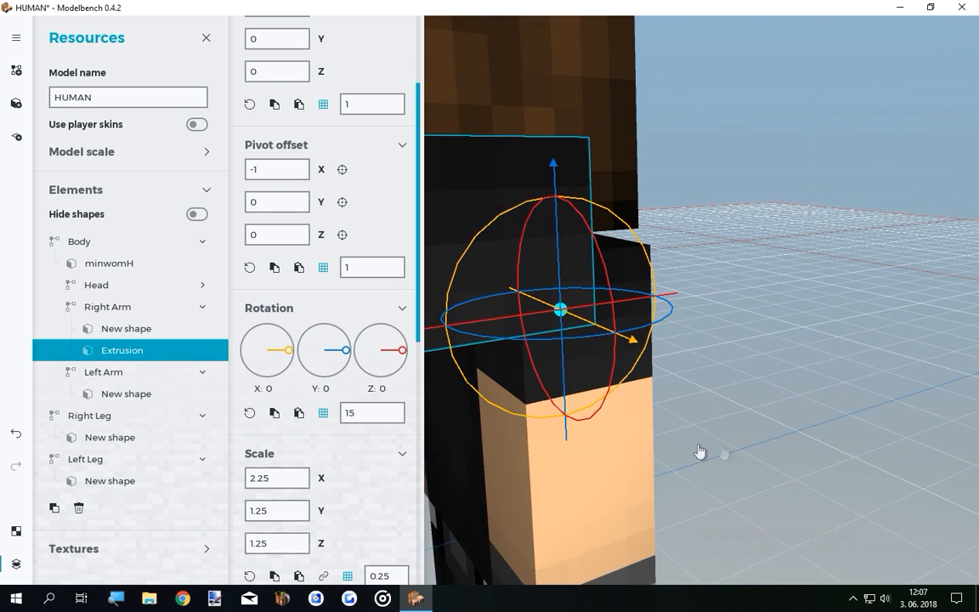
right_drag(701, 452, 755, 450)
drag(755, 451, 723, 448)
drag(322, 235, 295, 242)
drag(319, 208, 297, 217)
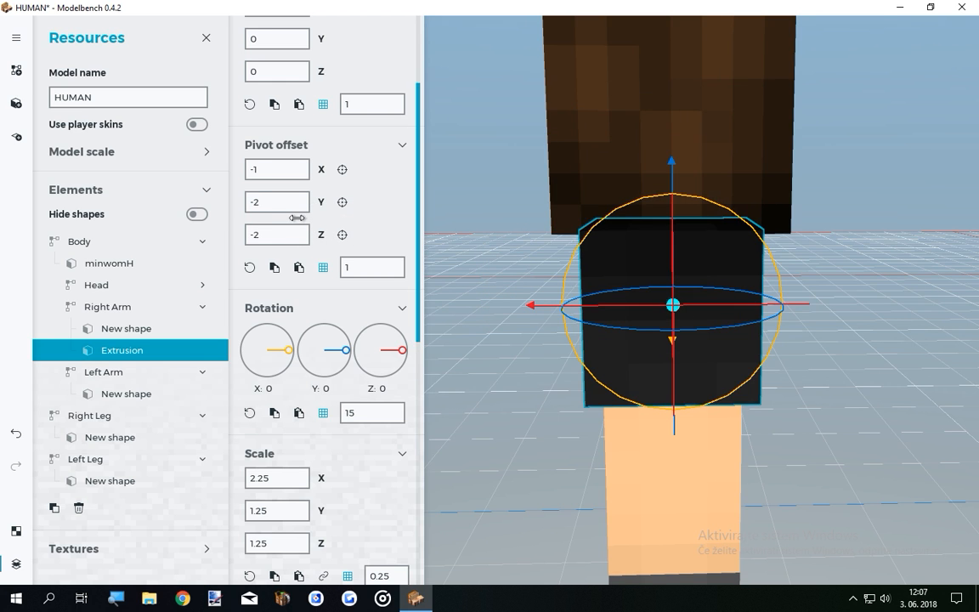
Inspect the fit of the Right Arm's sleeve block from the front, below and side.
drag(570, 453, 624, 453)
click(876, 467)
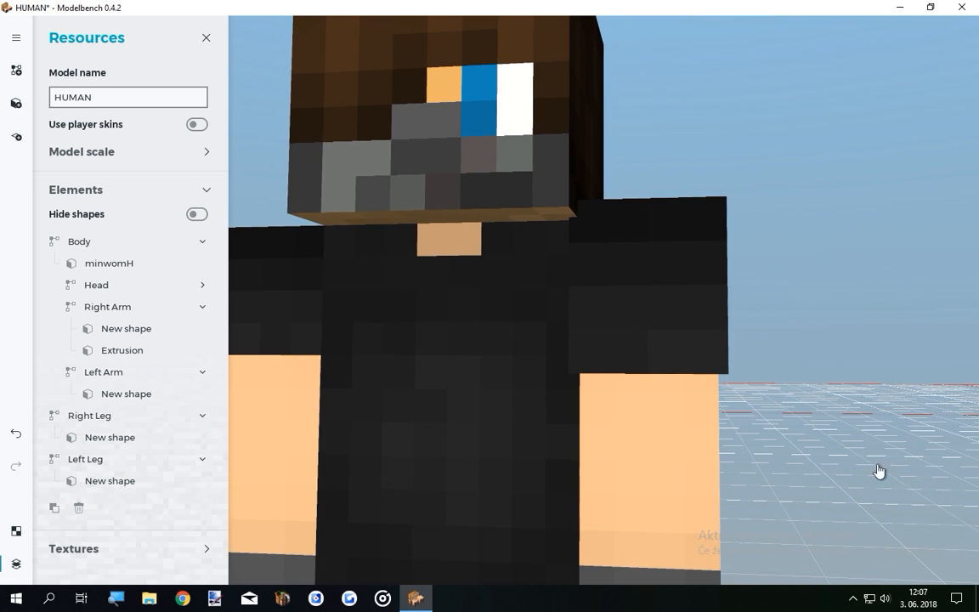
scroll(790, 450, down, 4)
drag(791, 450, 713, 332)
scroll(790, 448, up, 3)
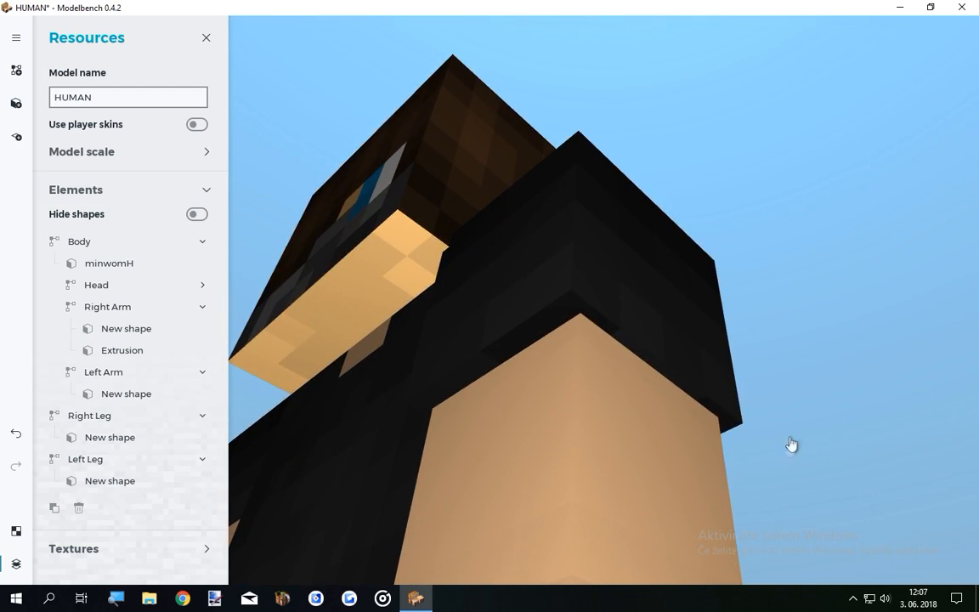
drag(783, 397, 824, 417)
scroll(482, 456, down, 3)
Try reducing the Extrusion shape's scale to 2 on X and 1 on Y and Z, and check the sleeve from below.
click(184, 355)
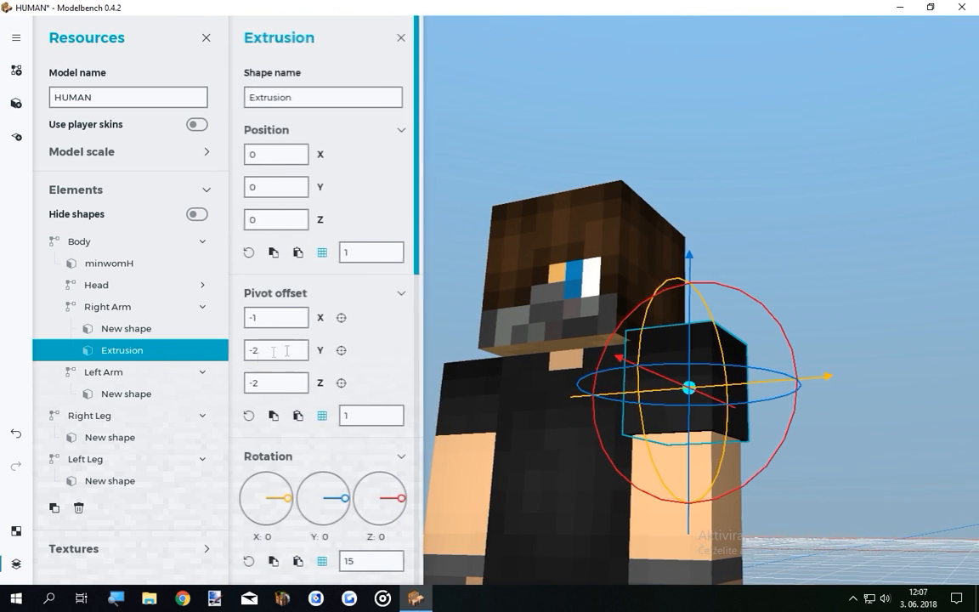
scroll(417, 295, down, 2)
drag(417, 297, 417, 424)
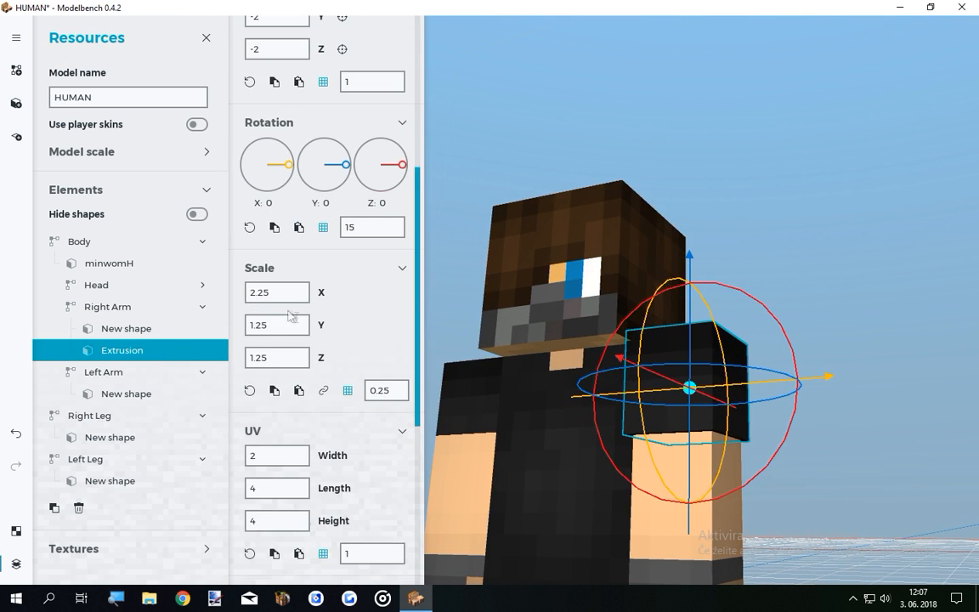
click(299, 294)
key(BackSpace)
key(BackSpace)
text(1)
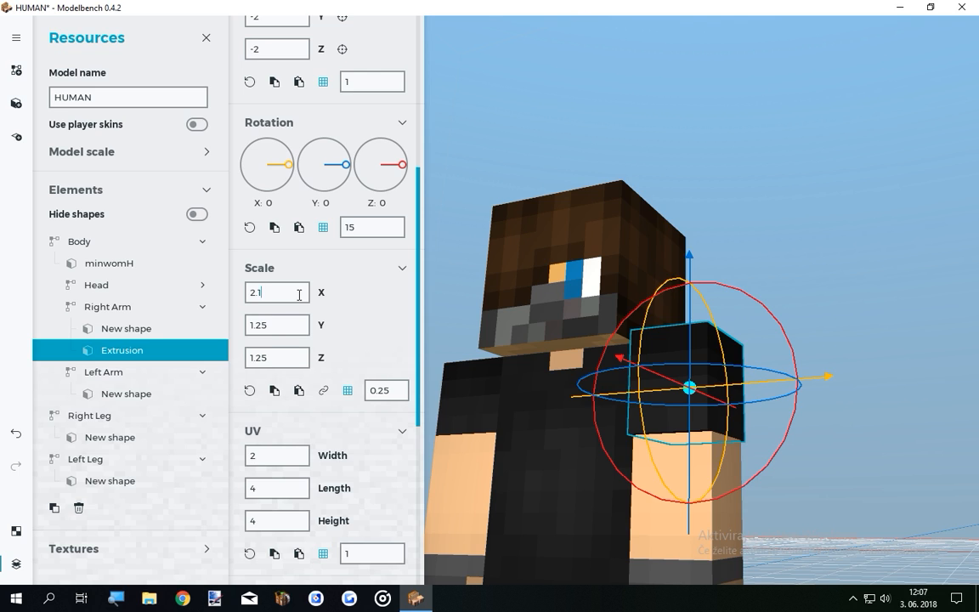
key(BackSpace)
key(BackSpace)
text(1)
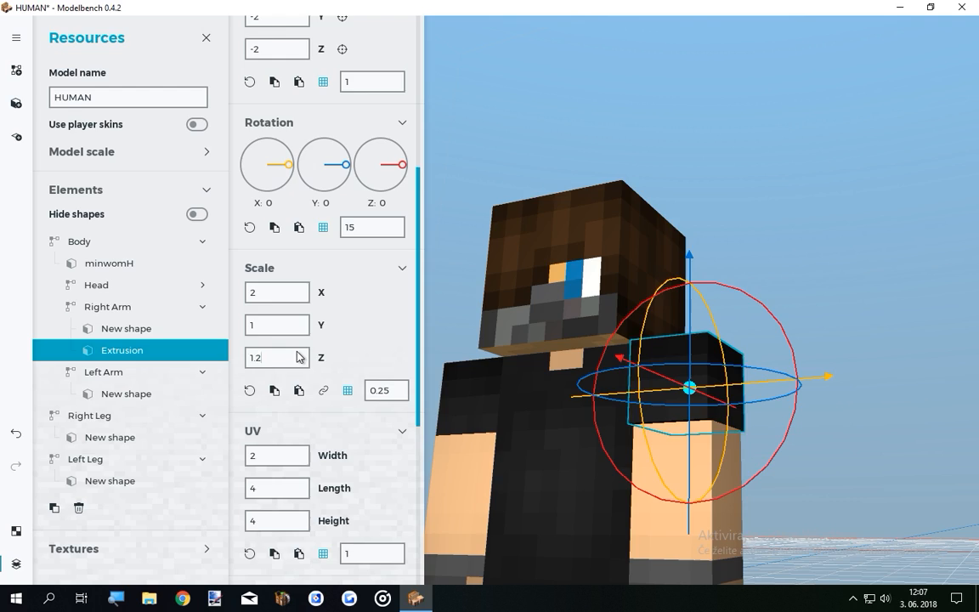
key(BackSpace)
key(BackSpace)
drag(646, 306, 474, 352)
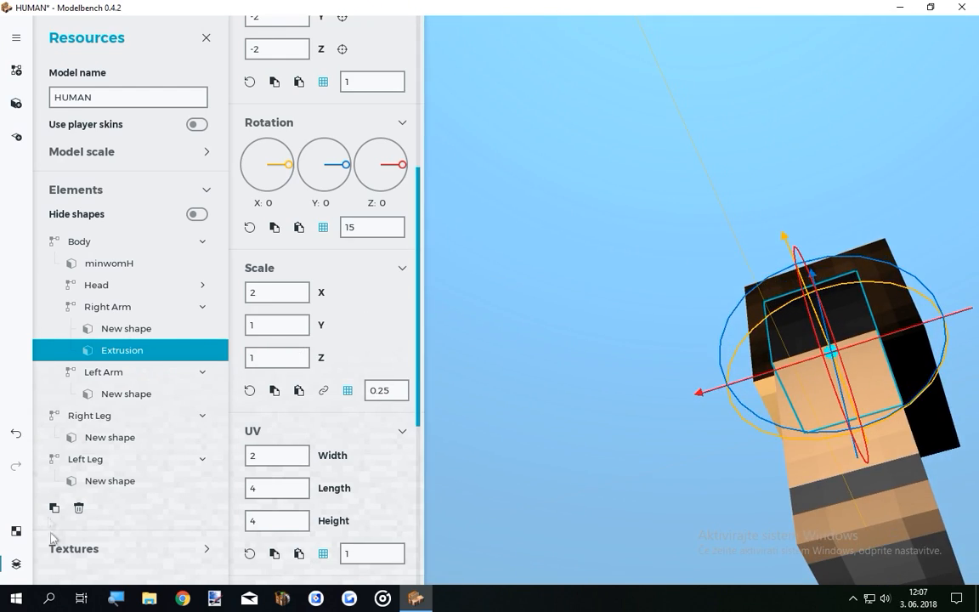
Undo the last scale reductions on the Extrusion shape.
click(17, 432)
click(17, 432)
click(17, 431)
drag(702, 445, 705, 540)
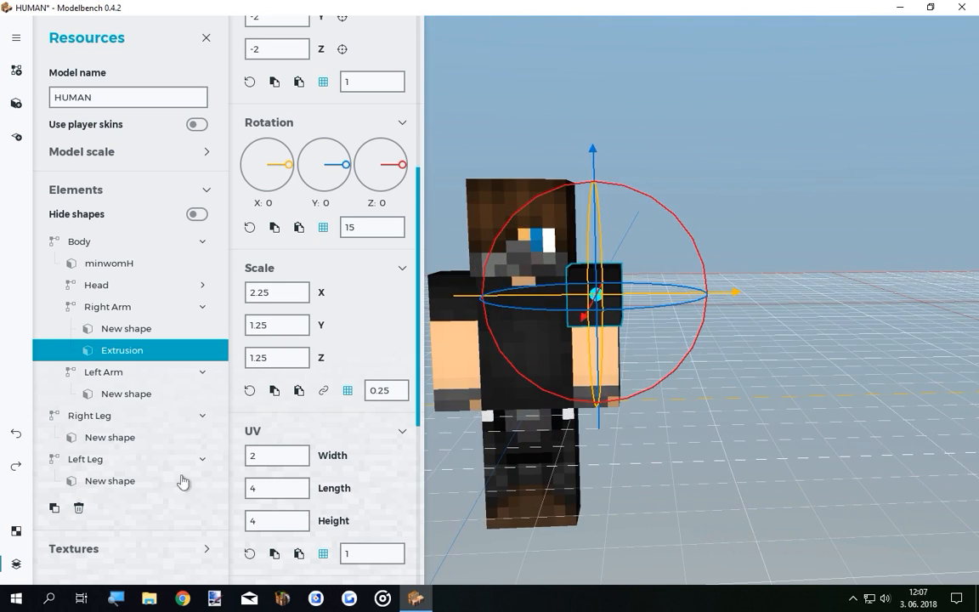
Duplicate the Extrusion shape, move the copy under the Left Arm, and check both sleeves on the whole figure.
click(52, 508)
drag(118, 377, 103, 372)
drag(665, 459, 696, 462)
click(697, 461)
drag(658, 372, 658, 353)
scroll(658, 372, down, 5)
mouse_move(658, 372)
right_down()
mouse_move(667, 340)
mouse_move(659, 378)
mouse_move(650, 361)
right_up()
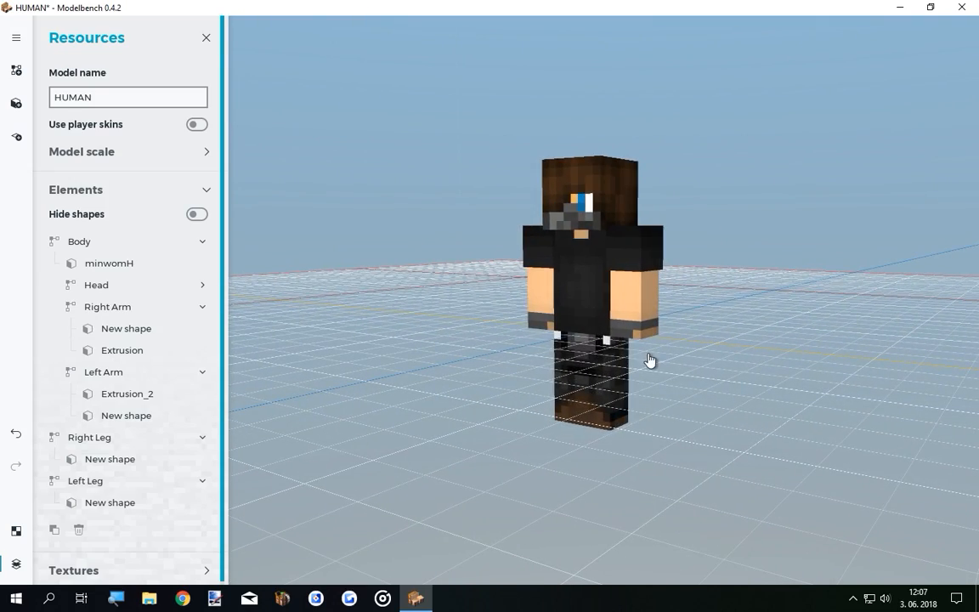
mouse_move(483, 242)
mouse_down()
mouse_move(494, 256)
mouse_move(646, 271)
mouse_move(491, 248)
mouse_up()
Start saving the model and create a desktop folder named MODEL THING for it.
click(15, 37)
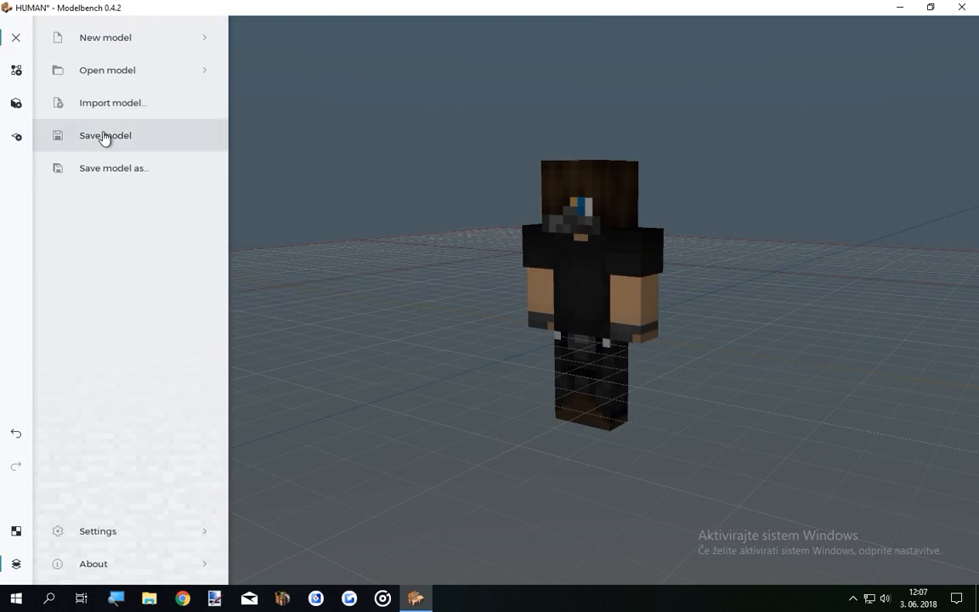
click(104, 135)
click(58, 145)
right_click(246, 203)
mouse_move(219, 343)
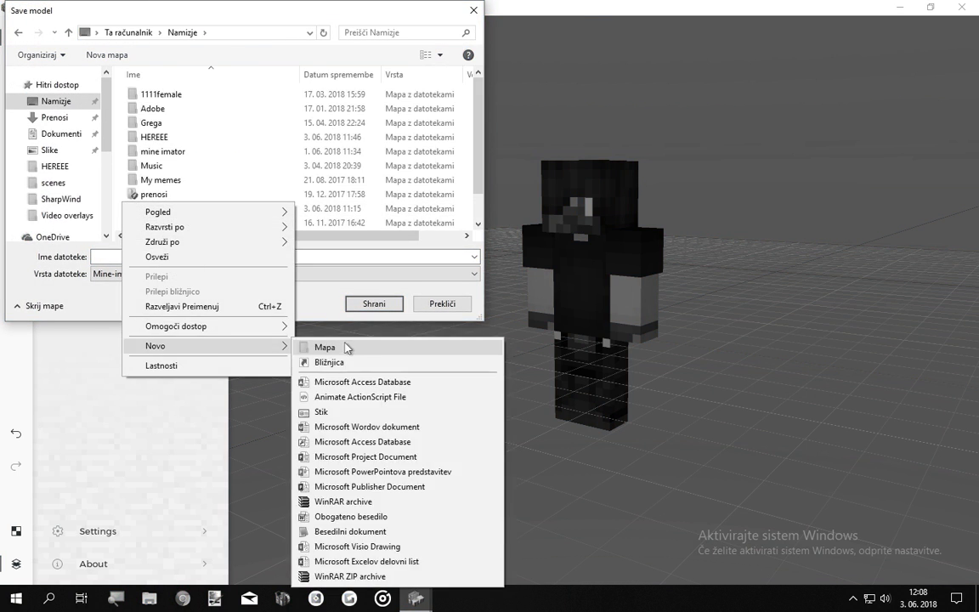
click(331, 344)
key(BackSpace)
key(BackSpace)
key(BackSpace)
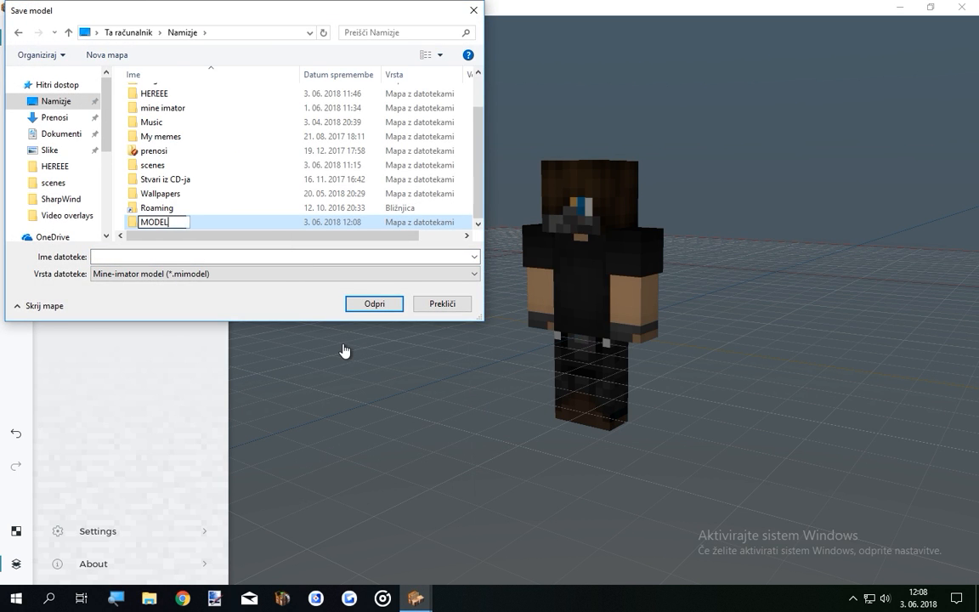
text(MODEL THINBG)
key(BackSpace)
key(BackSpace)
text(G)
key(Return)
Save the model inside the MODEL THING folder as a Mine-imator model with the file name "A retard".
key(Return)
click(170, 256)
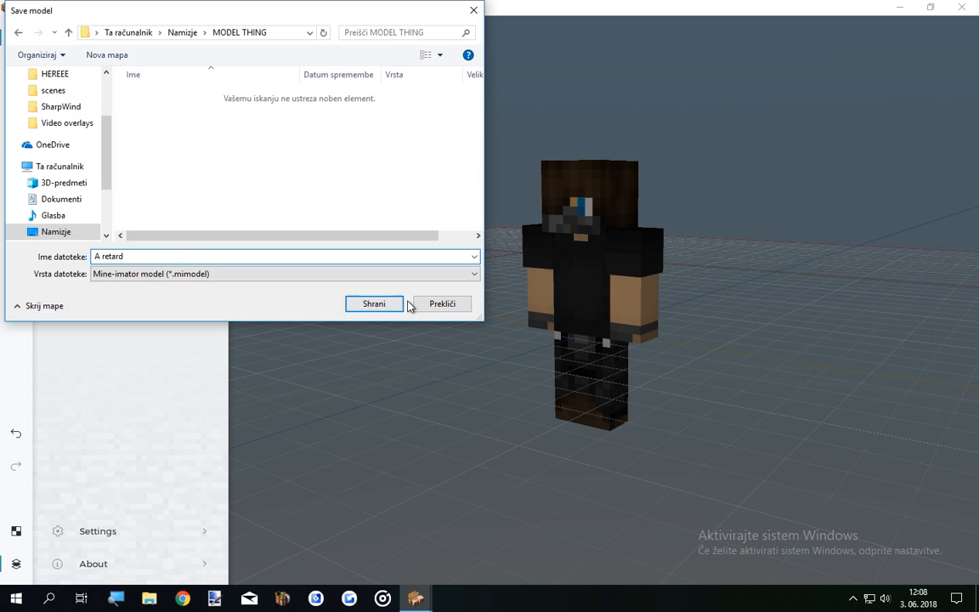
key(Return)
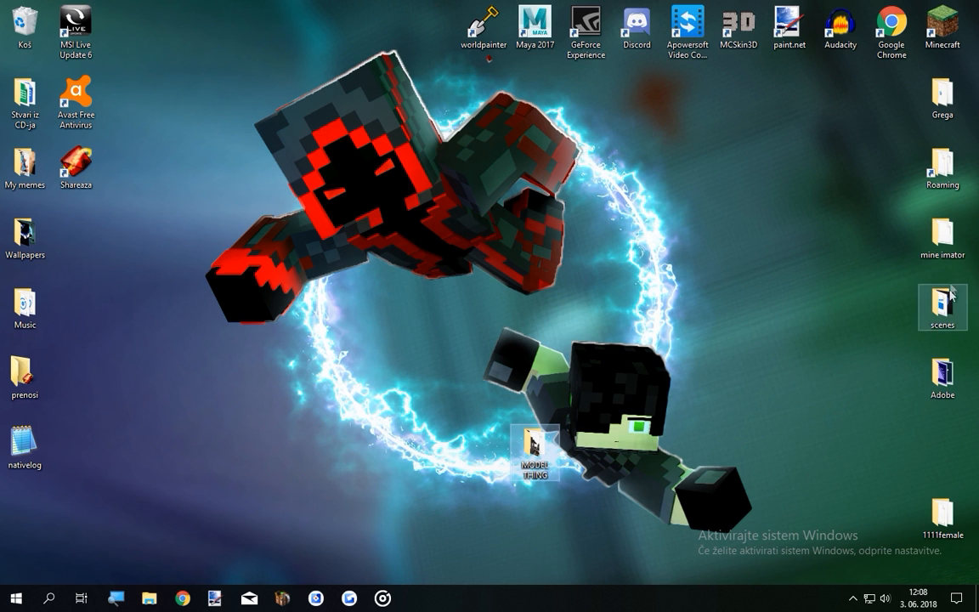
Switch to Mine-imator by launching it from the Mine-imator 1.1.4 folder inside the desktop's mine imator folder.
double_click(941, 234)
double_click(434, 254)
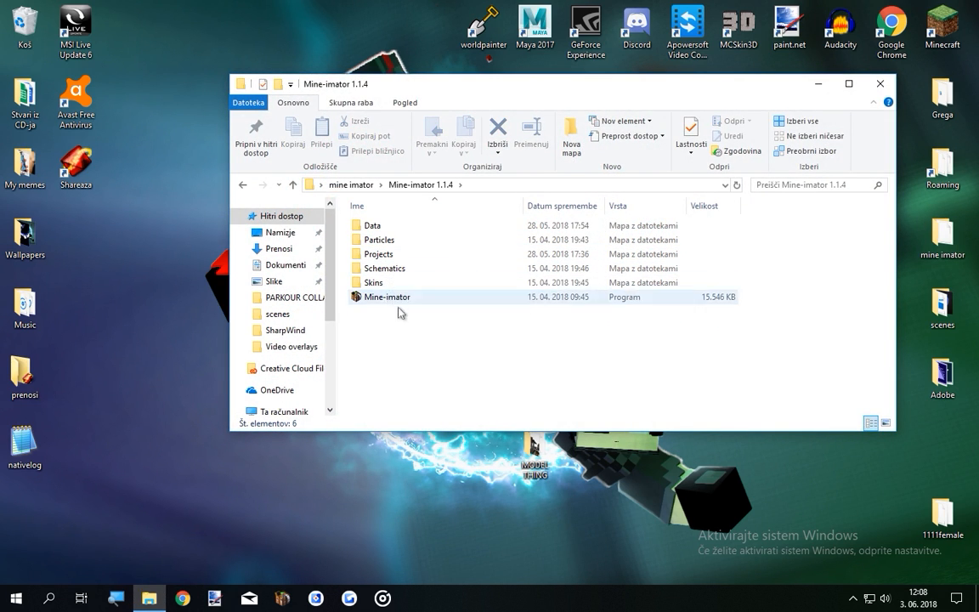
click(400, 299)
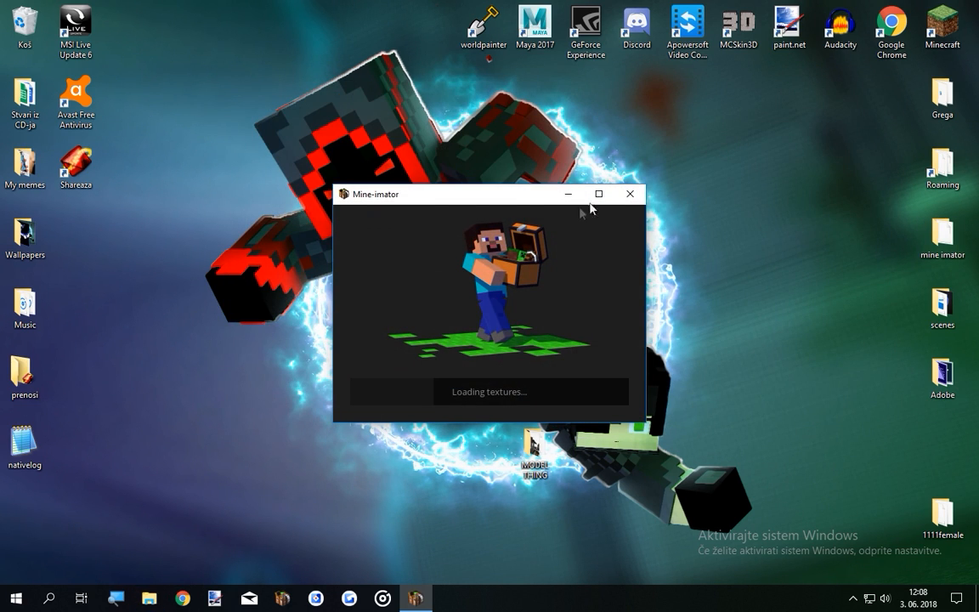
drag(512, 193, 510, 189)
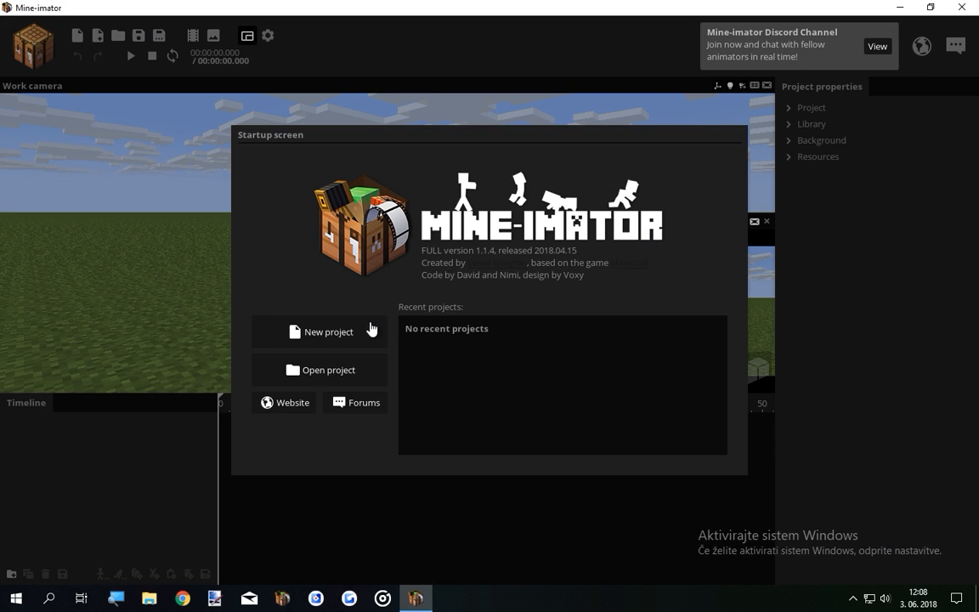
Create a new project with the default name New Project and close the secondary camera view.
click(367, 328)
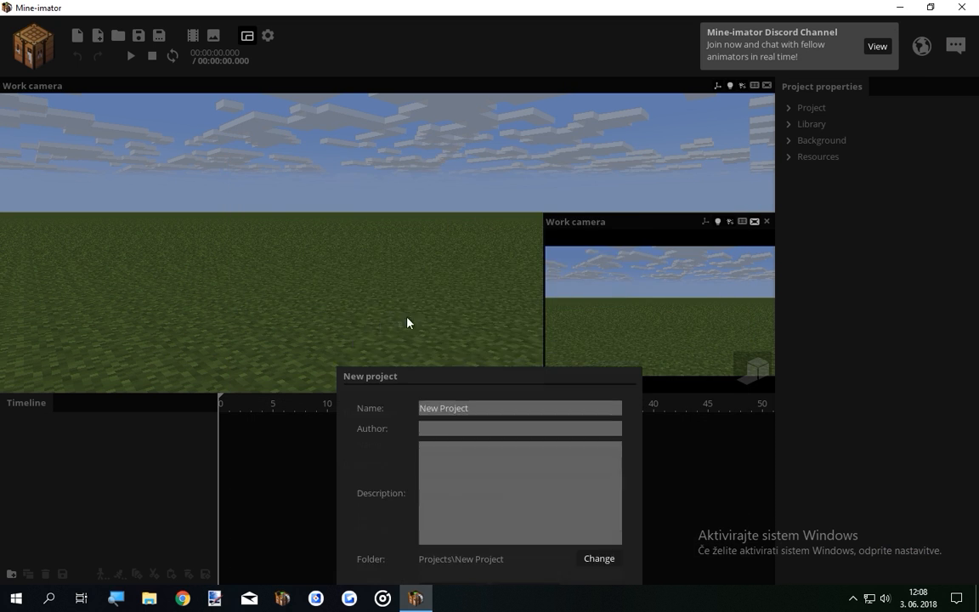
click(452, 397)
click(767, 221)
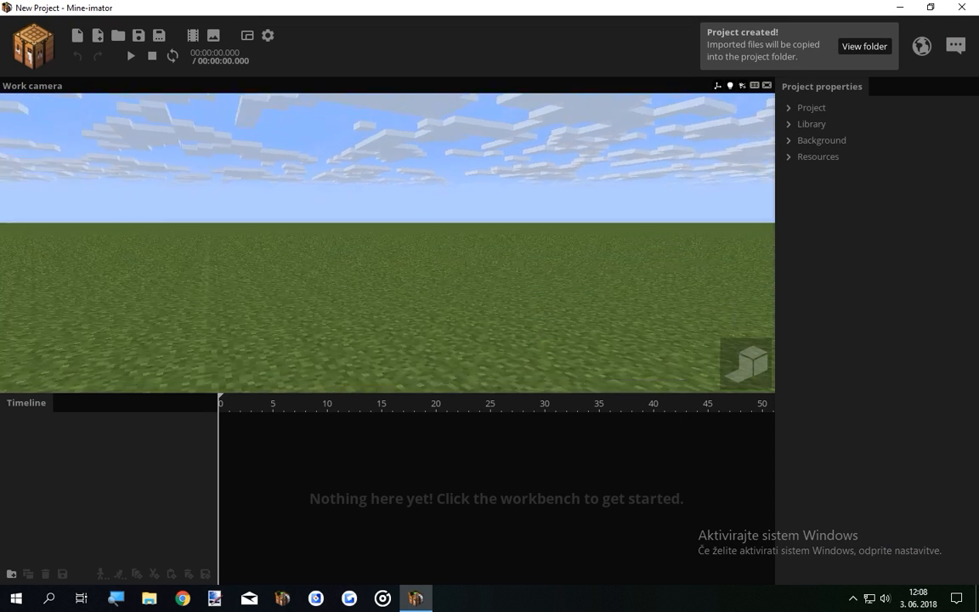
Add a custom model to the scene from the file "A retard.mimodel" in the MODEL THING folder.
click(33, 46)
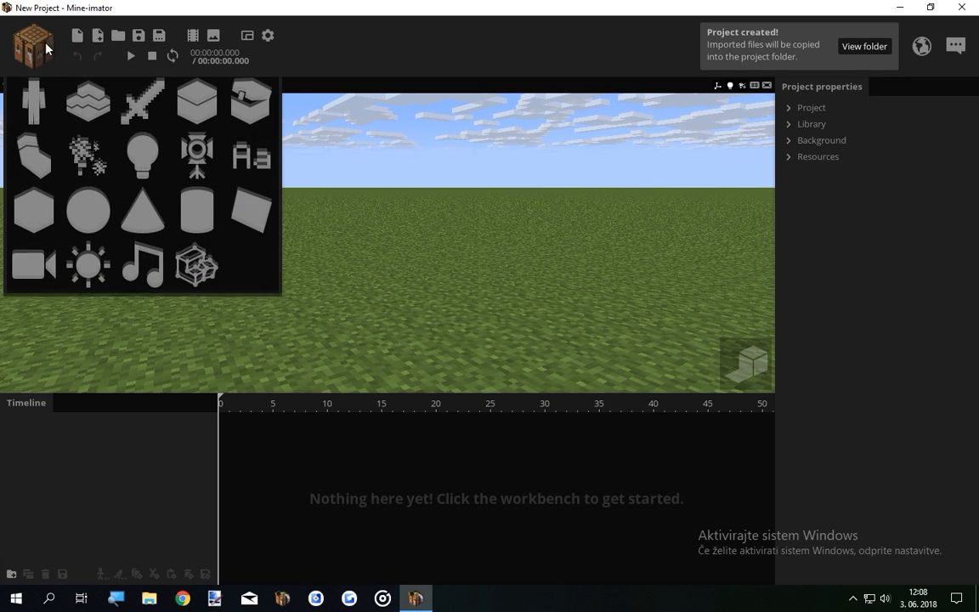
click(217, 277)
click(441, 231)
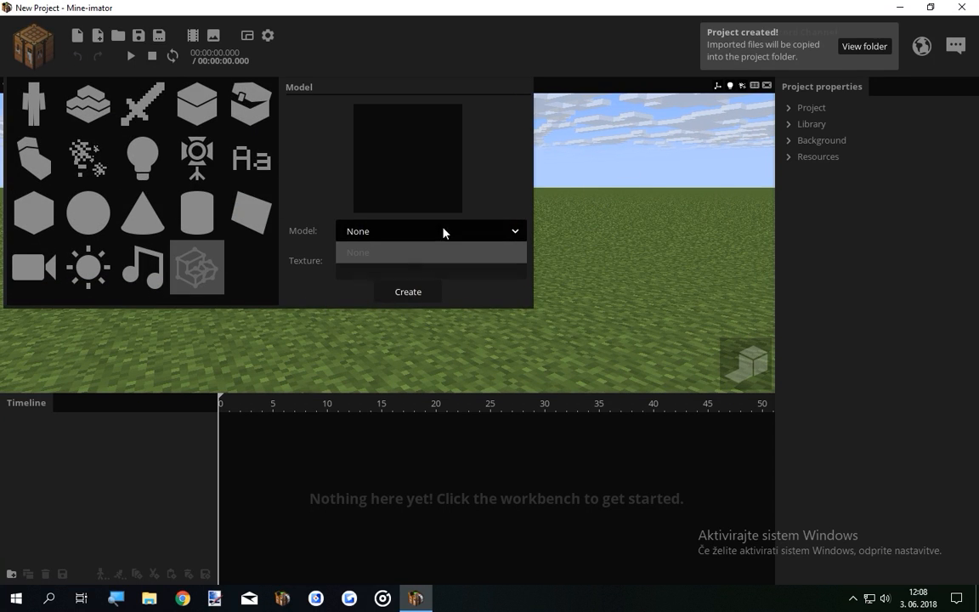
click(387, 274)
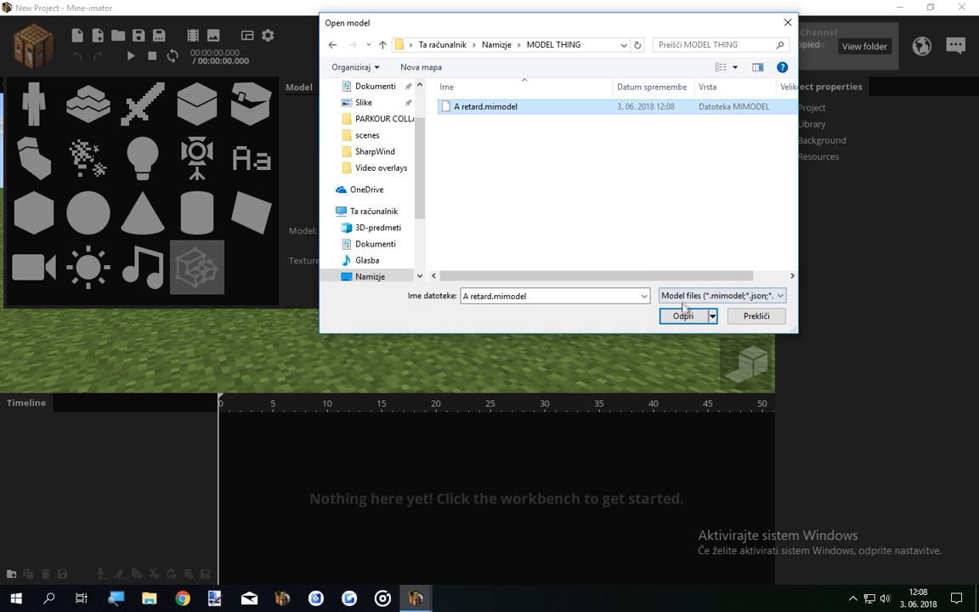
click(680, 312)
click(410, 293)
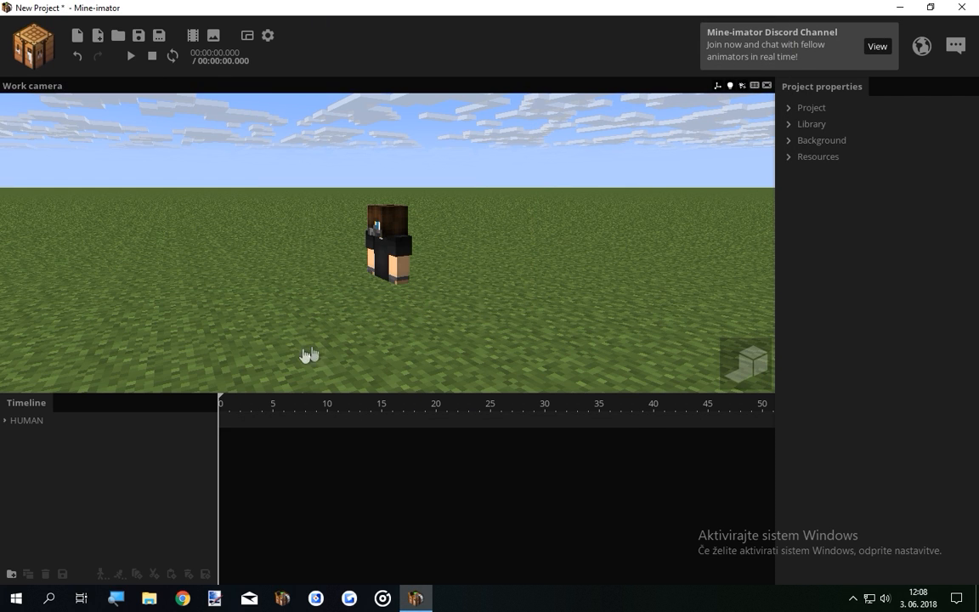
Select the whole HUMAN instance in the timeline and reset its position to 0 on X, Y and Z.
click(4, 420)
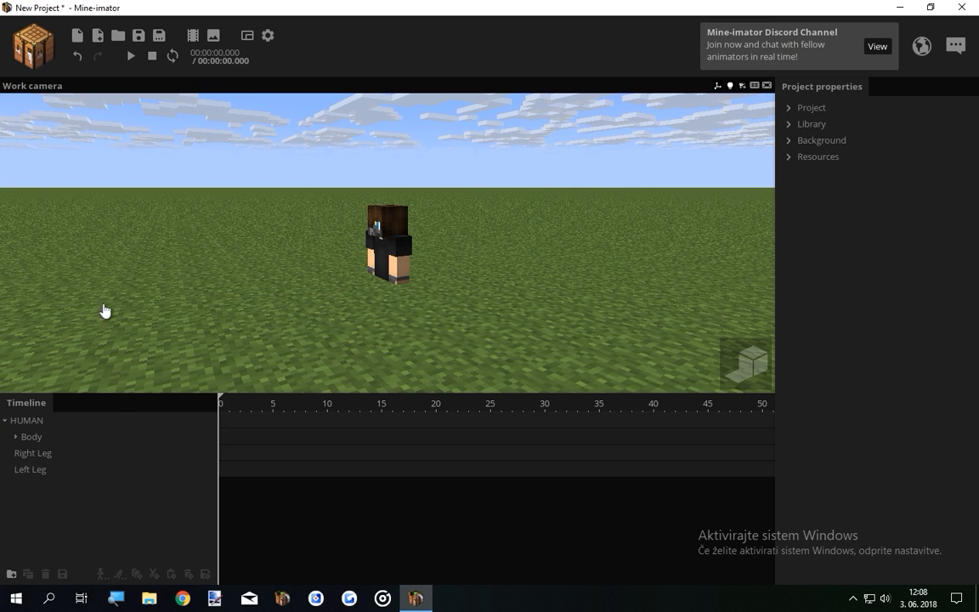
double_click(94, 418)
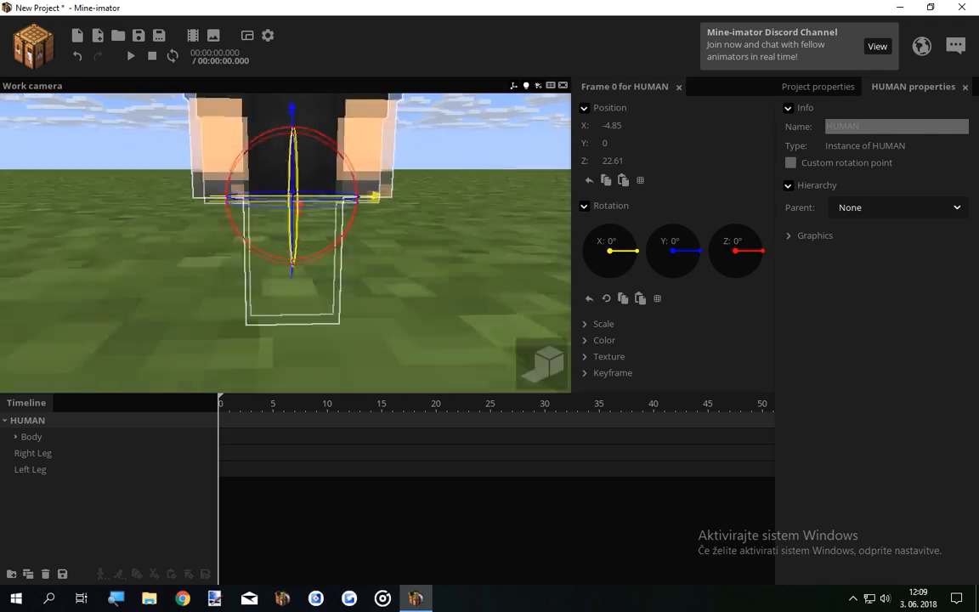
right_drag(302, 278, 302, 278)
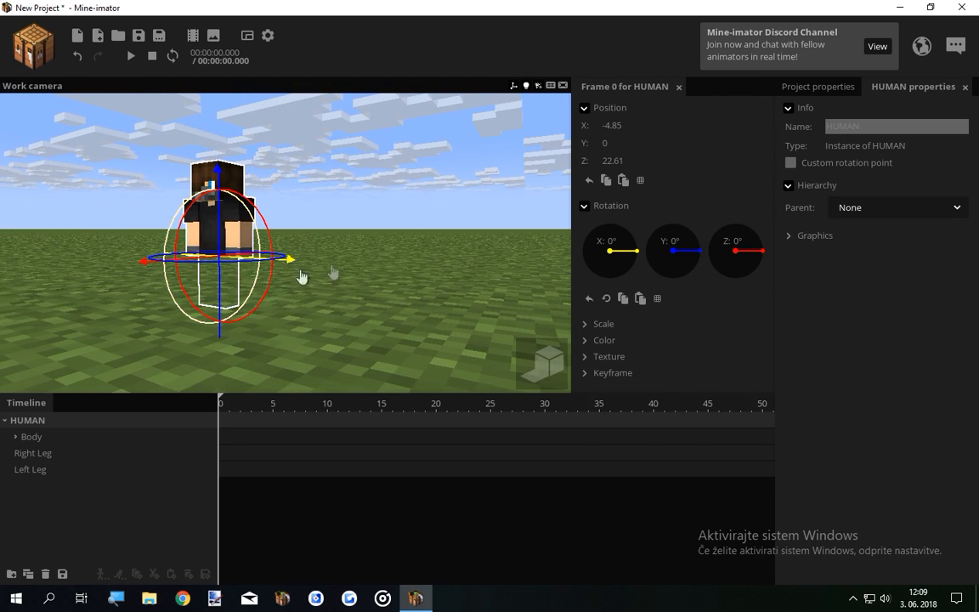
right_click(611, 126)
right_drag(334, 224, 334, 224)
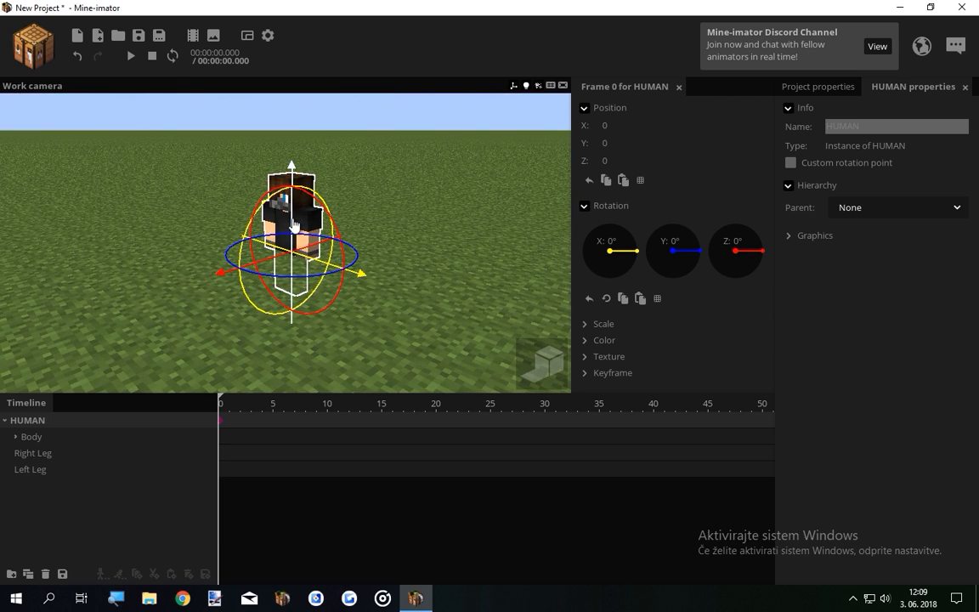
Shift the HUMAN to about 11.13 on Y and test tilting it about the X axis.
right_drag(398, 172, 398, 172)
key(w)
key(s)
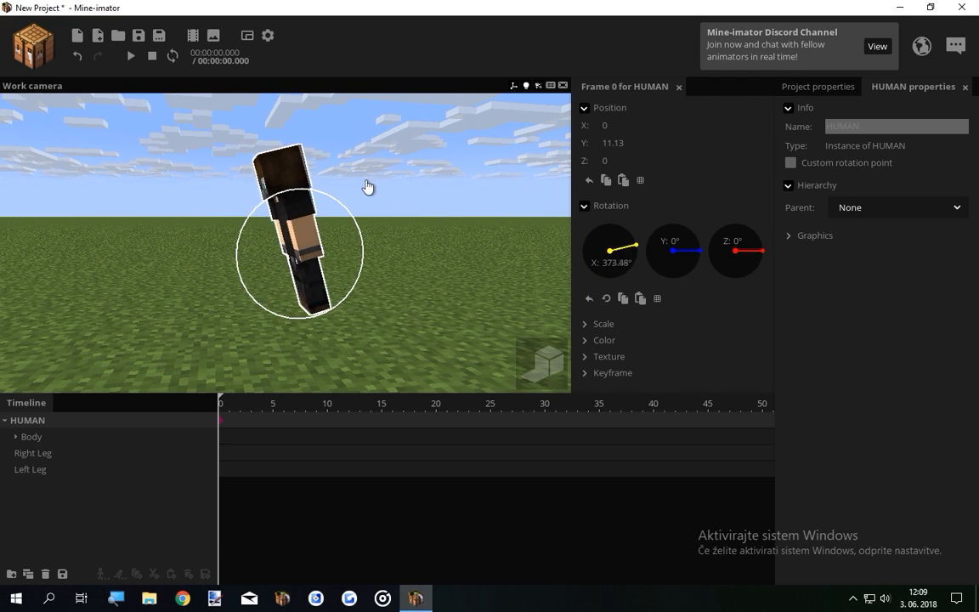
Select the Body of the HUMAN in the timeline and expand it to list its head and arms.
click(42, 456)
click(41, 469)
click(32, 438)
click(16, 438)
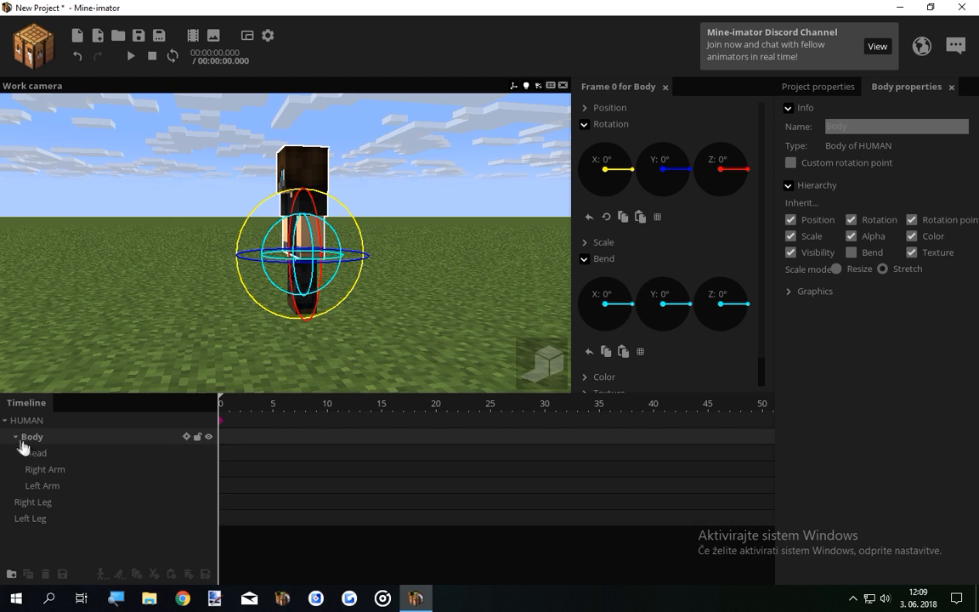
drag(158, 350, 158, 350)
click(310, 372)
drag(310, 372, 310, 372)
Rotate the Right Leg to about -12° on X and bend its knee backward.
click(46, 504)
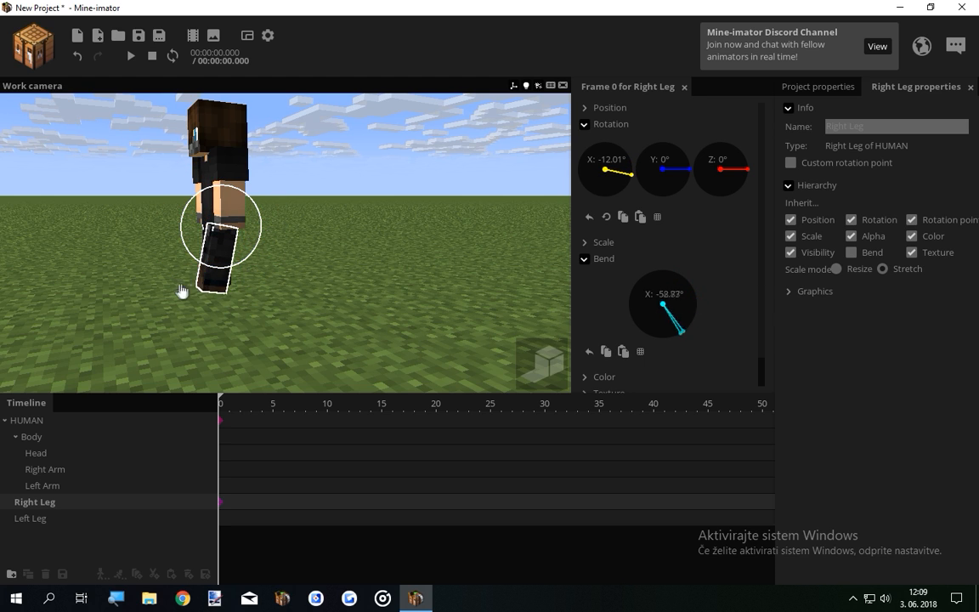
drag(339, 249, 332, 267)
drag(332, 274, 358, 275)
Rotate the Left Leg and bend its knee, and view the posed legs with nothing selected.
click(56, 516)
mouse_move(220, 288)
mouse_down()
mouse_move(201, 307)
mouse_move(211, 307)
mouse_up()
drag(293, 261, 293, 261)
drag(202, 254, 227, 266)
click(289, 261)
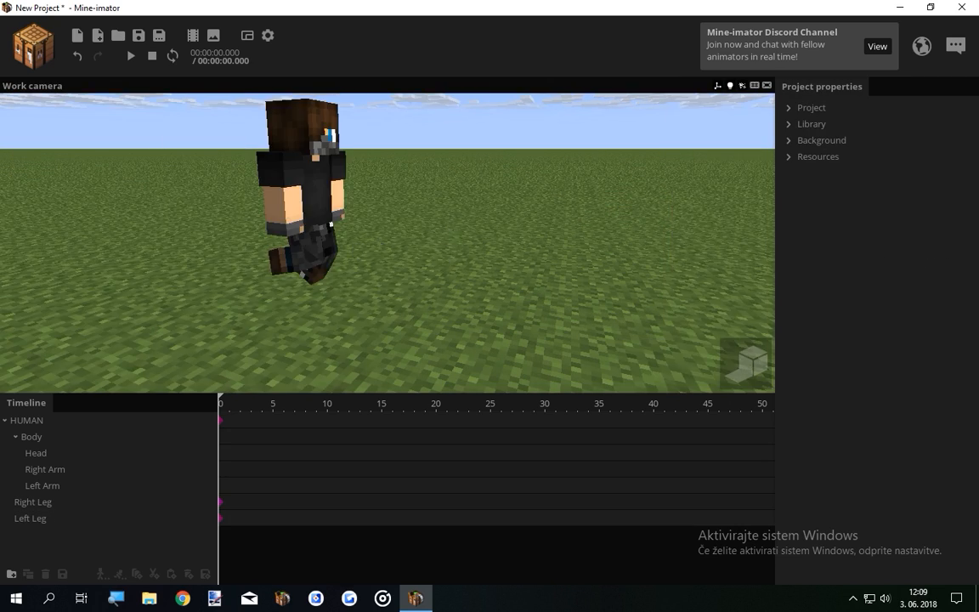
drag(289, 262, 286, 265)
Bend the Body sideways at the waist and deselect it.
click(52, 441)
drag(347, 214, 403, 277)
click(482, 321)
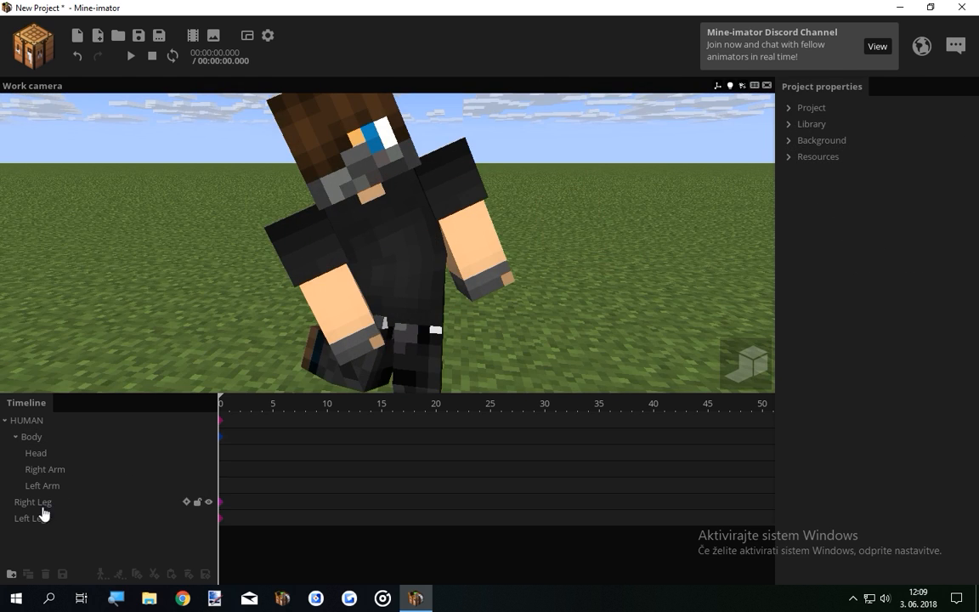
Rotate the Right Arm to about 35.6° on Z, bend it about 87.6° on X, and inspect the bent elbow and sleeve.
click(42, 469)
drag(423, 219, 247, 213)
scroll(355, 257, up, 4)
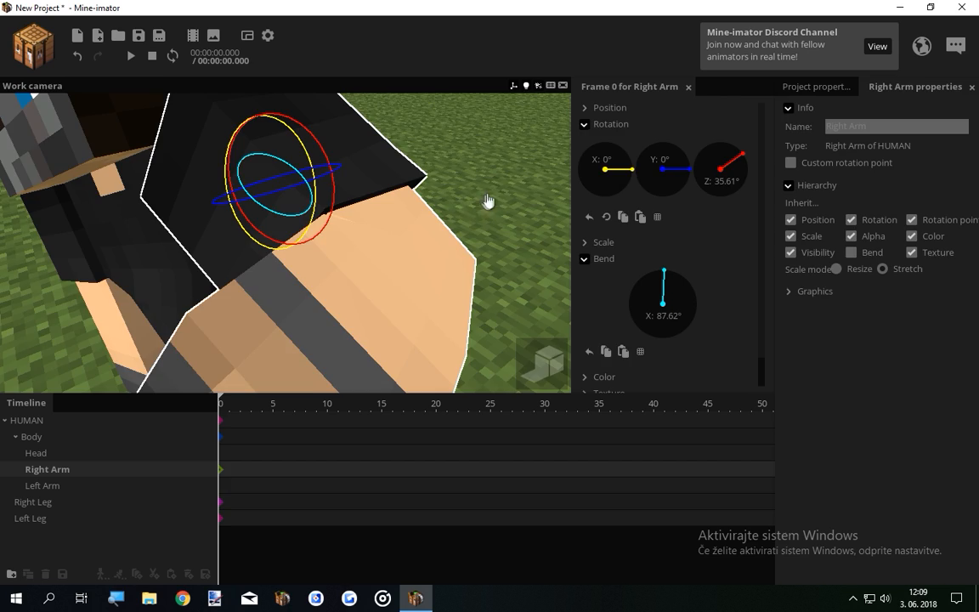
click(488, 202)
drag(488, 202, 331, 179)
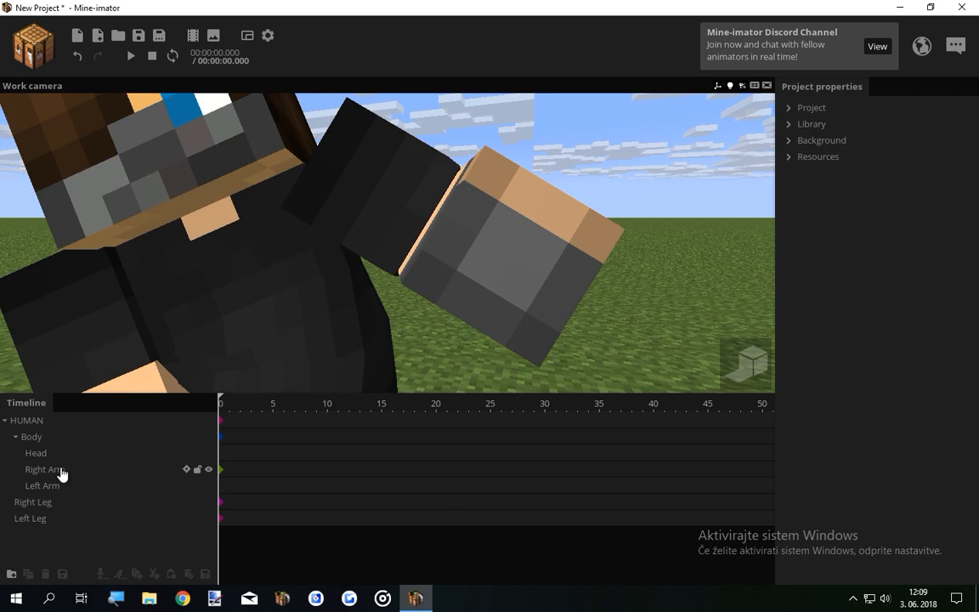
click(40, 467)
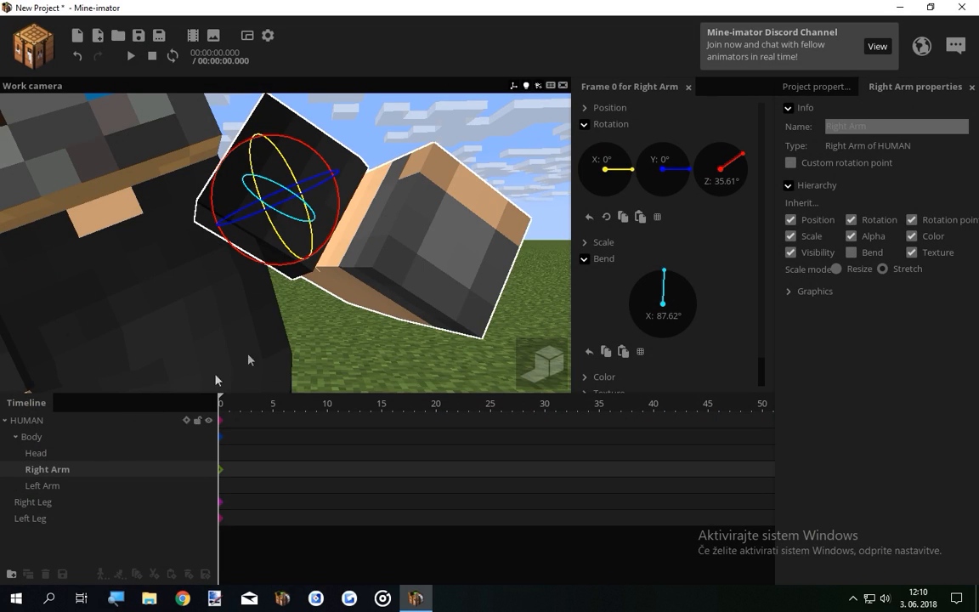
drag(251, 353, 231, 330)
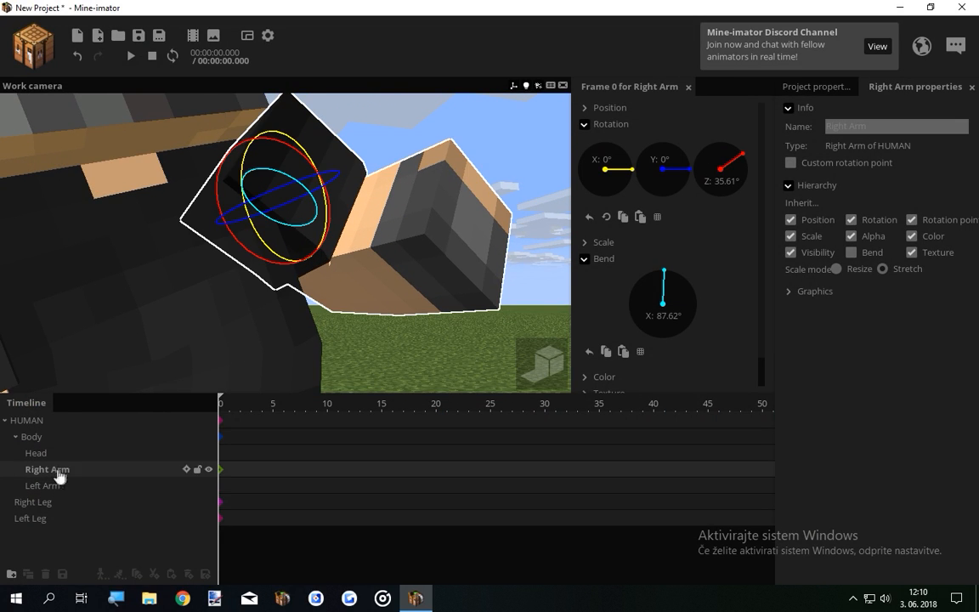
right_drag(174, 361, 165, 387)
key(s)
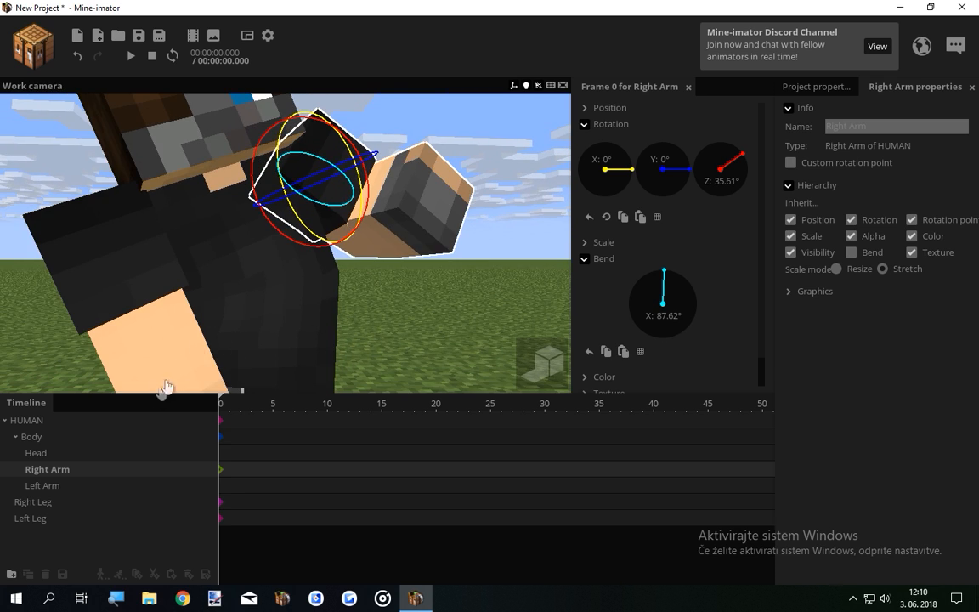
Rotate the Left Arm and bend its elbow to pose it beside the tilted body.
click(50, 488)
drag(172, 306, 109, 356)
drag(192, 289, 347, 333)
drag(317, 261, 340, 170)
drag(450, 255, 285, 270)
Rotate the Head to test its movement and view the posed character with nothing selected.
click(52, 457)
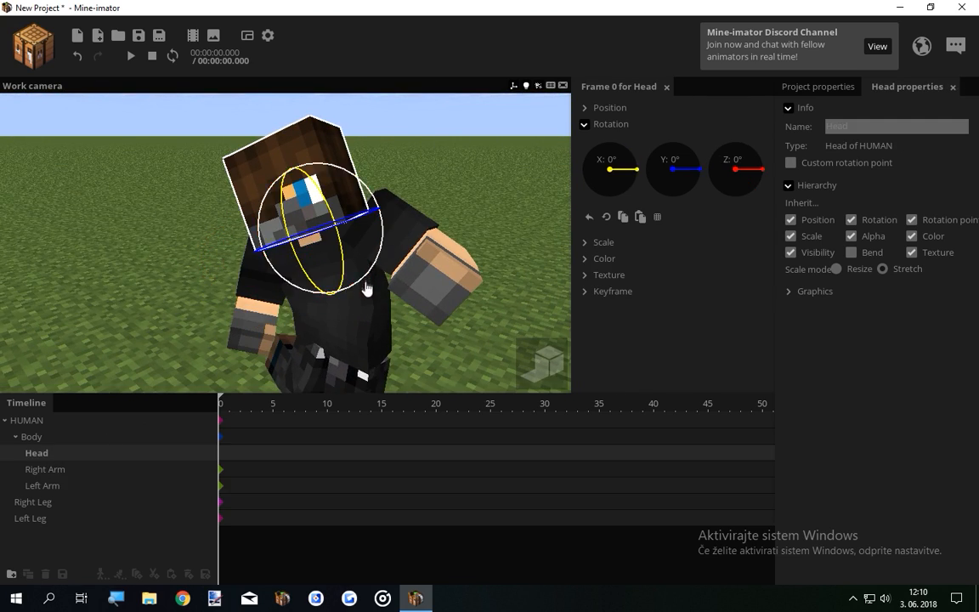
drag(367, 287, 341, 318)
drag(403, 256, 406, 301)
drag(360, 250, 384, 282)
click(384, 282)
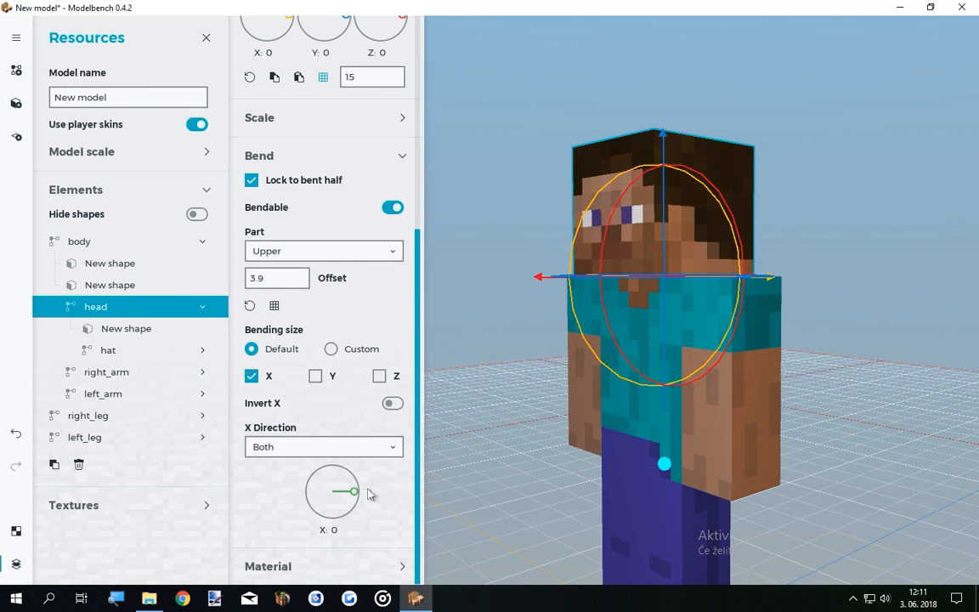
In Modelbench, test the head's bend on X at about -115 and 25 and inspect the deformed face.
drag(355, 499, 341, 533)
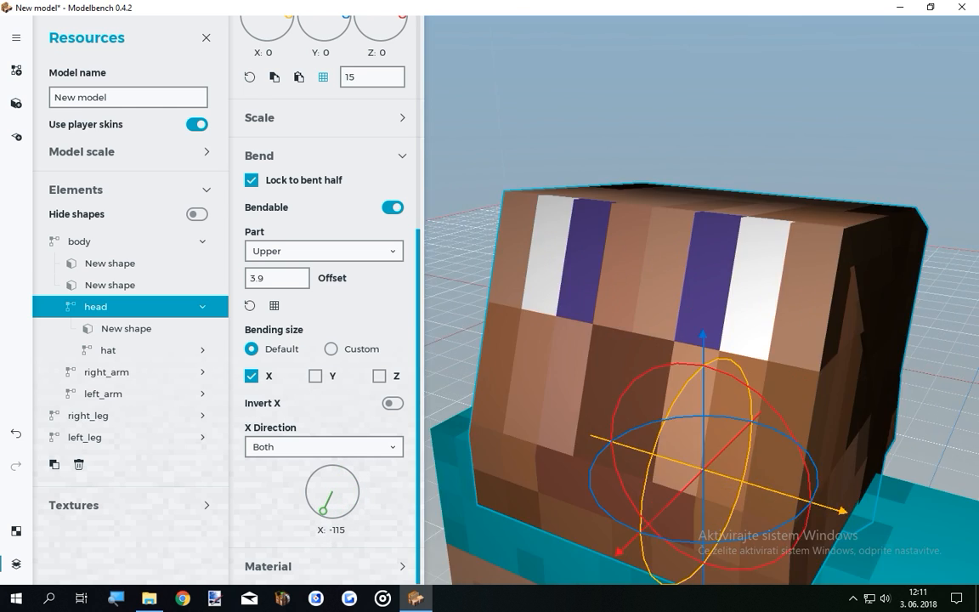
mouse_move(700, 323)
right_down()
mouse_move(659, 360)
mouse_move(693, 334)
right_up()
right_drag(692, 335, 720, 328)
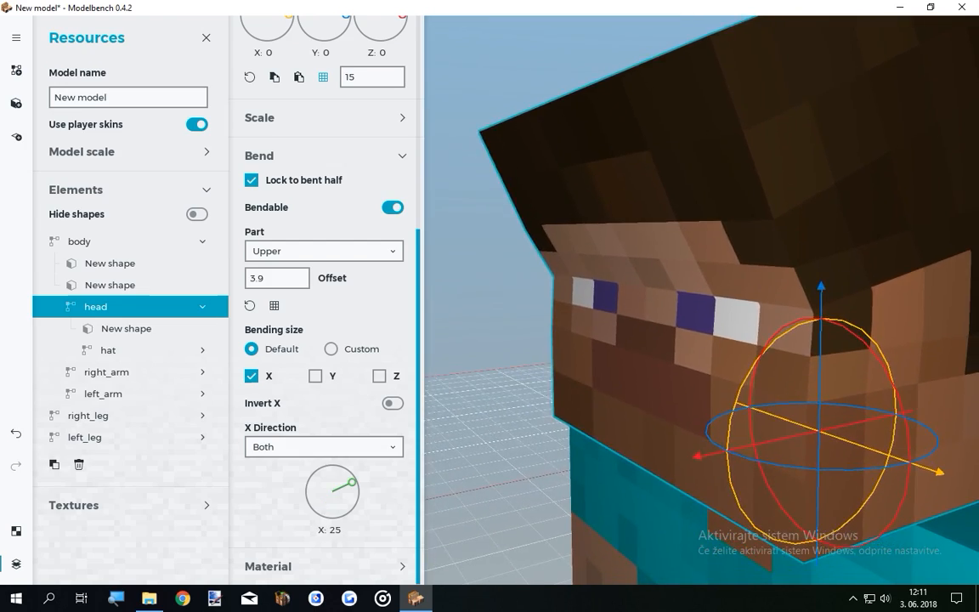